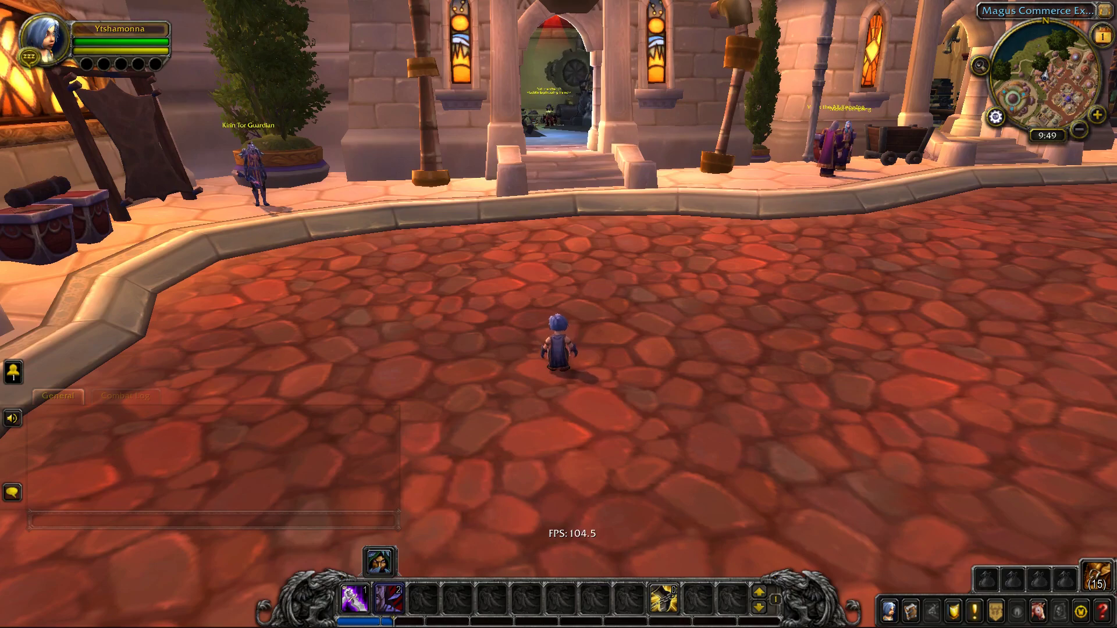
Switch to the Twitch app and search the available World of Warcraft addons for "tradeskill"
{"action": "left_click_drag", "start_coordinate": [617, 153], "coordinate": [668, 165]}
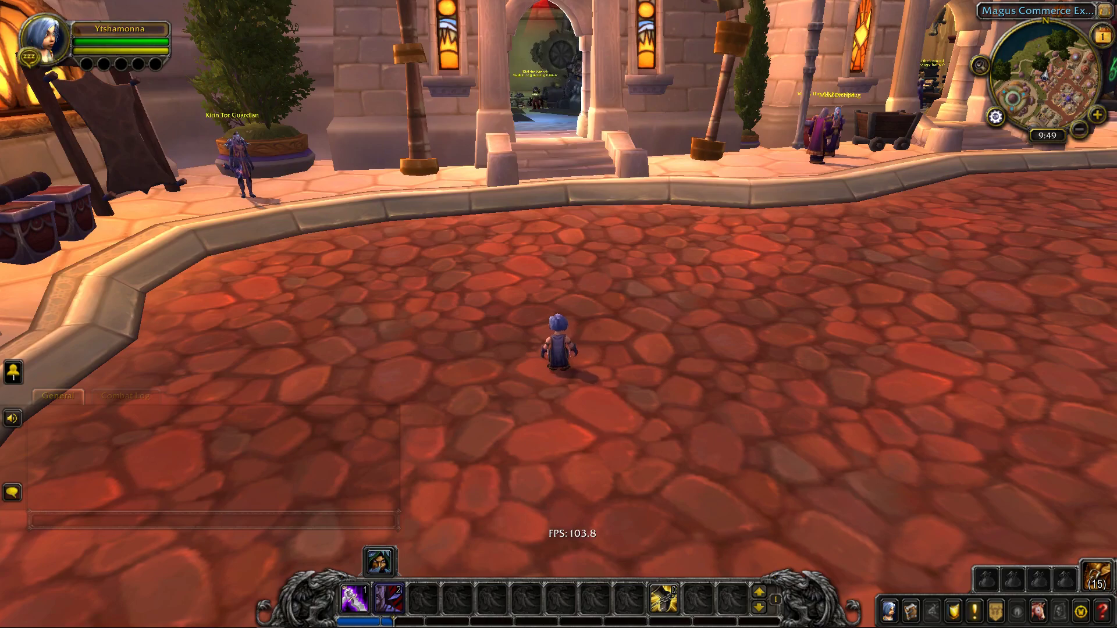
{"action": "key", "text": "alt+Tab"}
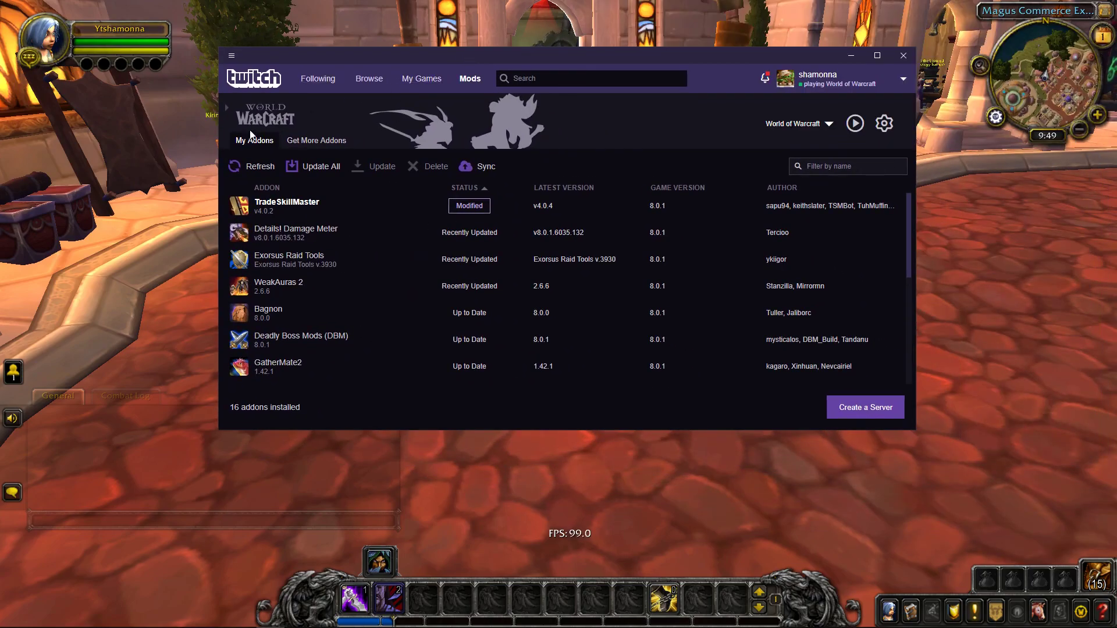
{"action": "left_click", "coordinate": [316, 140]}
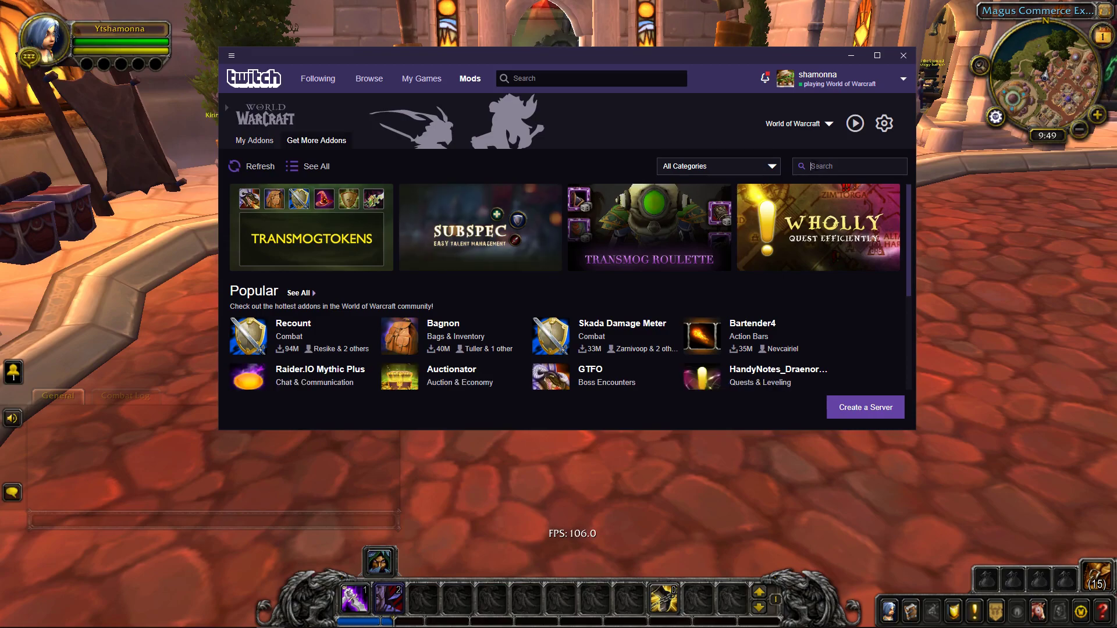
{"action": "type", "text": "tradeskill"}
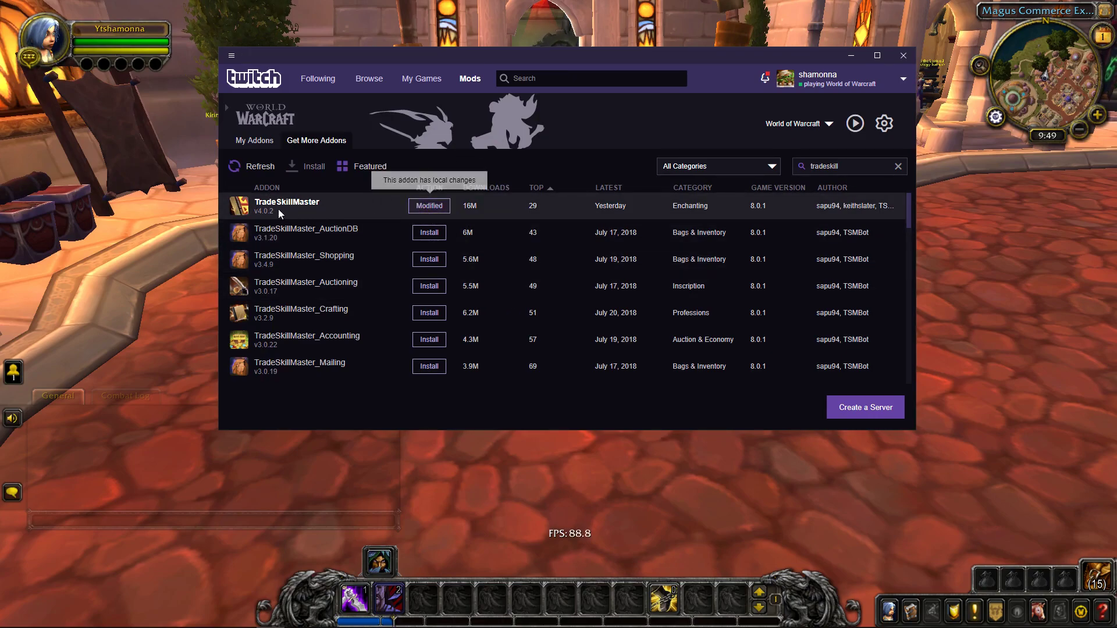
Look through the TradeSkillMaster addon entries in the search results, and minimise the Twitch window
{"action": "scroll", "coordinate": [403, 285], "scroll_direction": "down", "scroll_amount": 3}
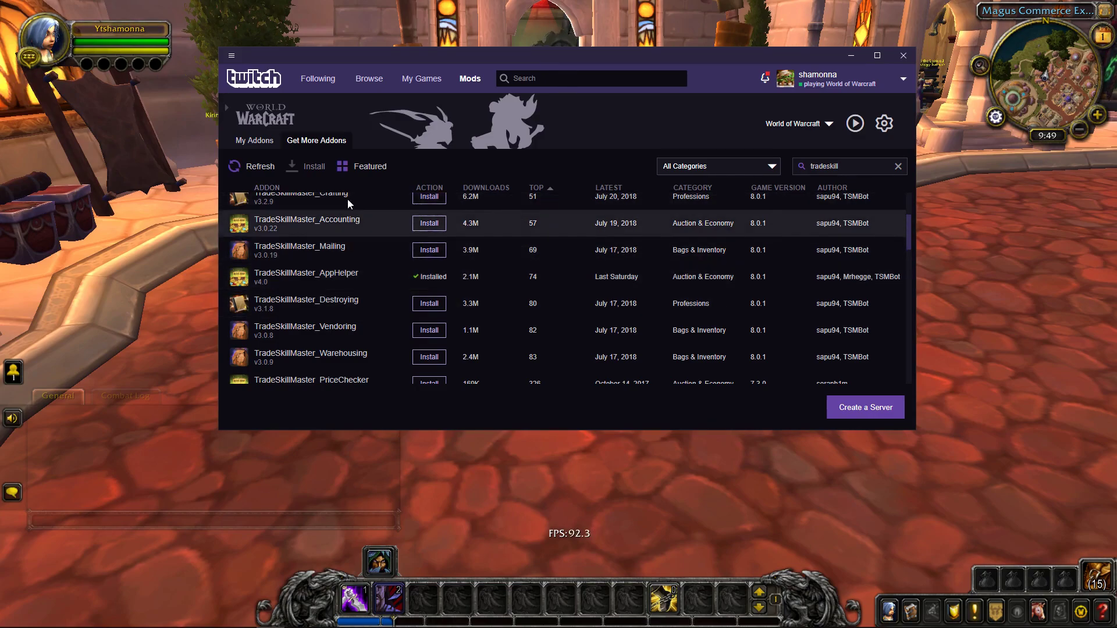
{"action": "scroll", "coordinate": [333, 343], "scroll_direction": "down", "scroll_amount": 3}
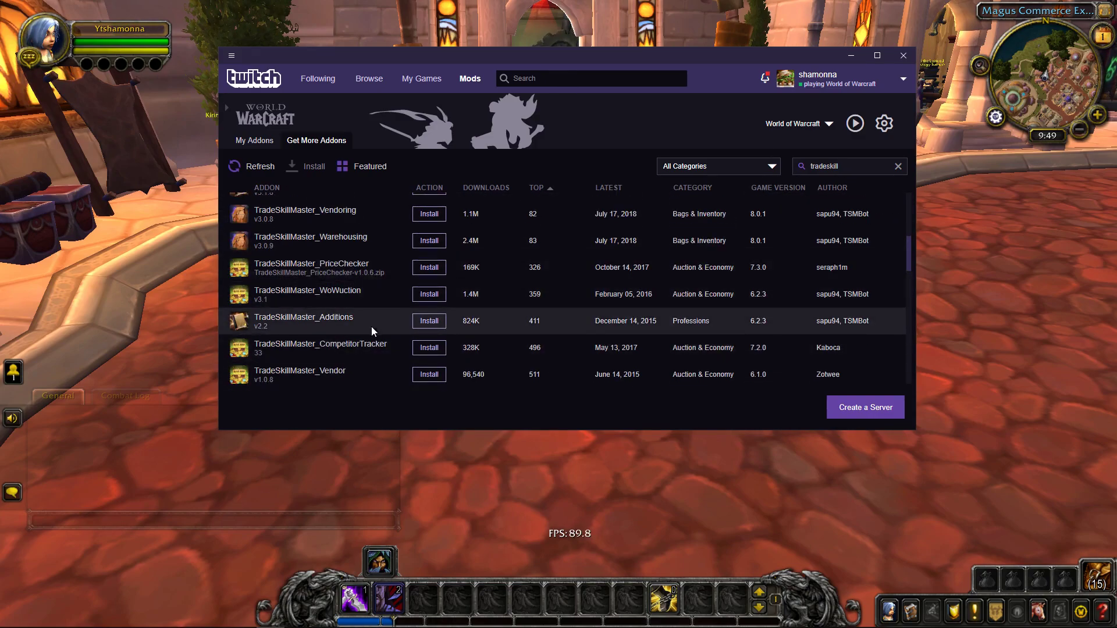
{"action": "scroll", "coordinate": [369, 326], "scroll_direction": "up", "scroll_amount": 8}
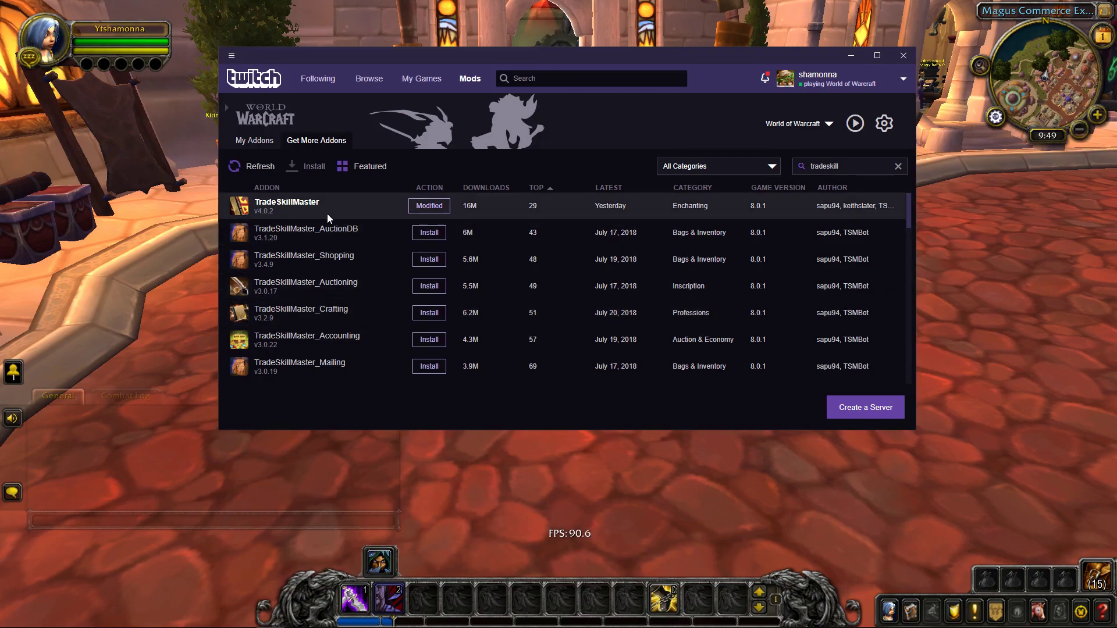
{"action": "scroll", "coordinate": [372, 270], "scroll_direction": "down", "scroll_amount": 4}
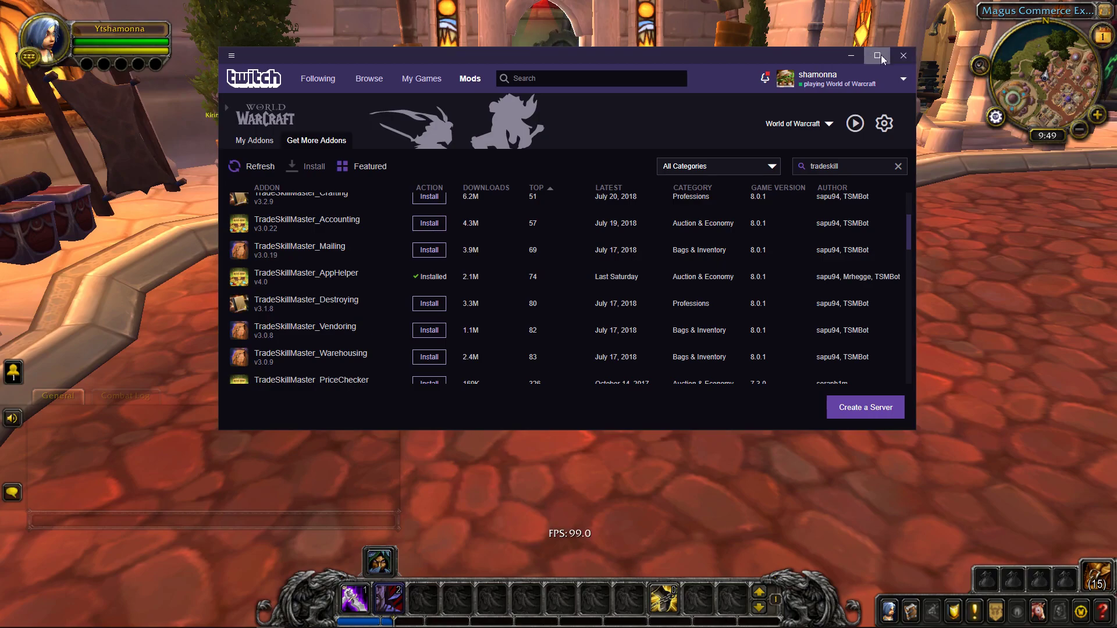
{"action": "left_click", "coordinate": [850, 56]}
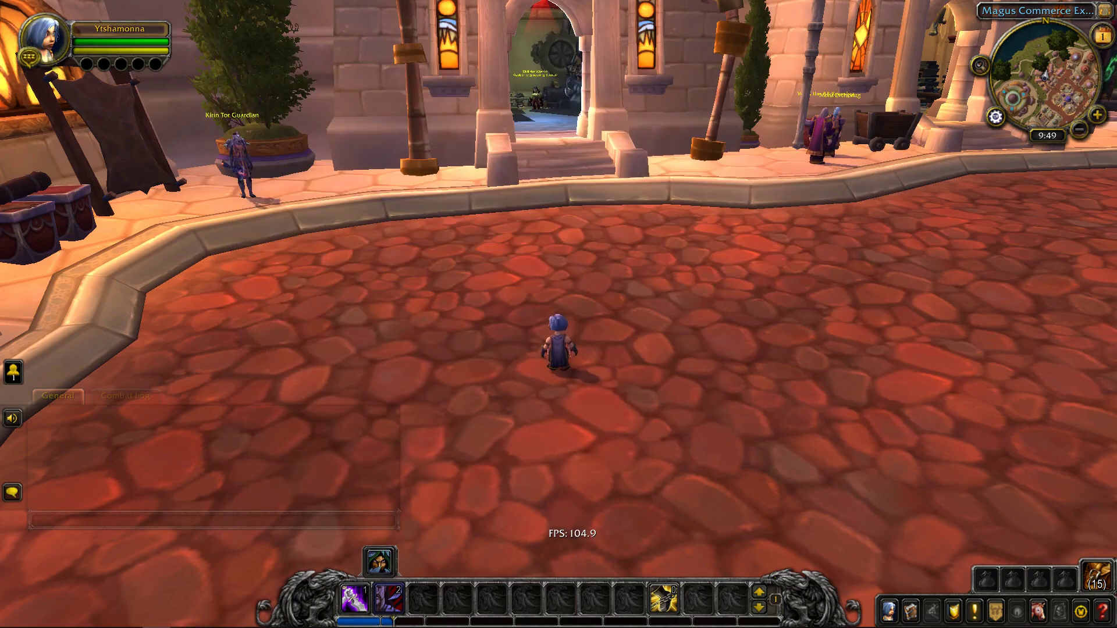
Switch to the browser, open the TradeSkillMaster site's Install TSM page and highlight the "TradeSkillMaster App" heading
{"action": "key", "text": "alt+Tab"}
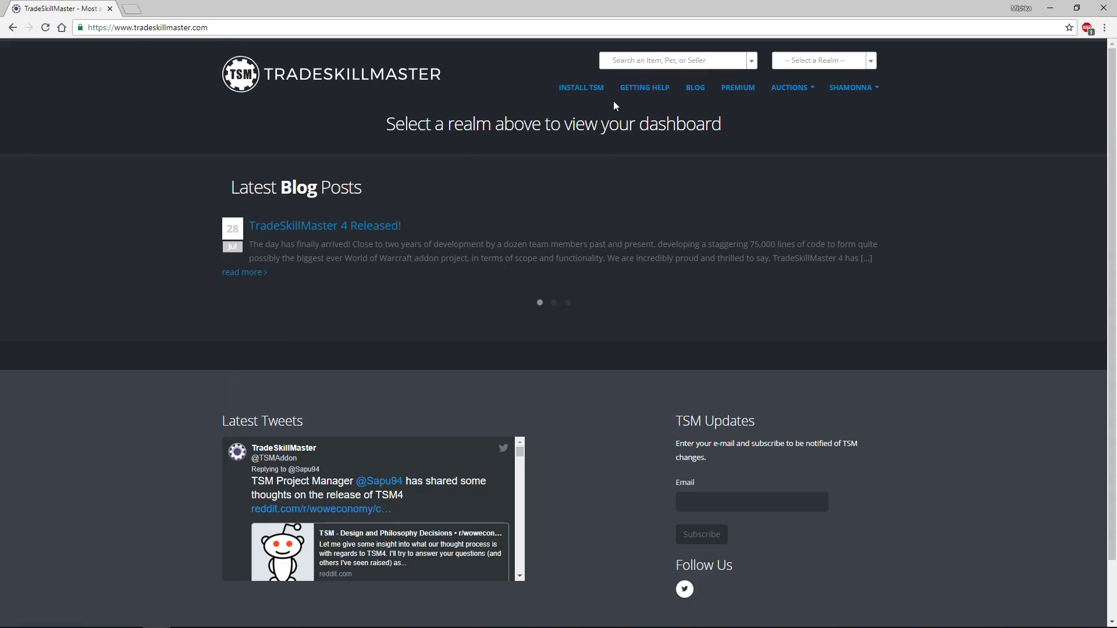
{"action": "left_click", "coordinate": [581, 87]}
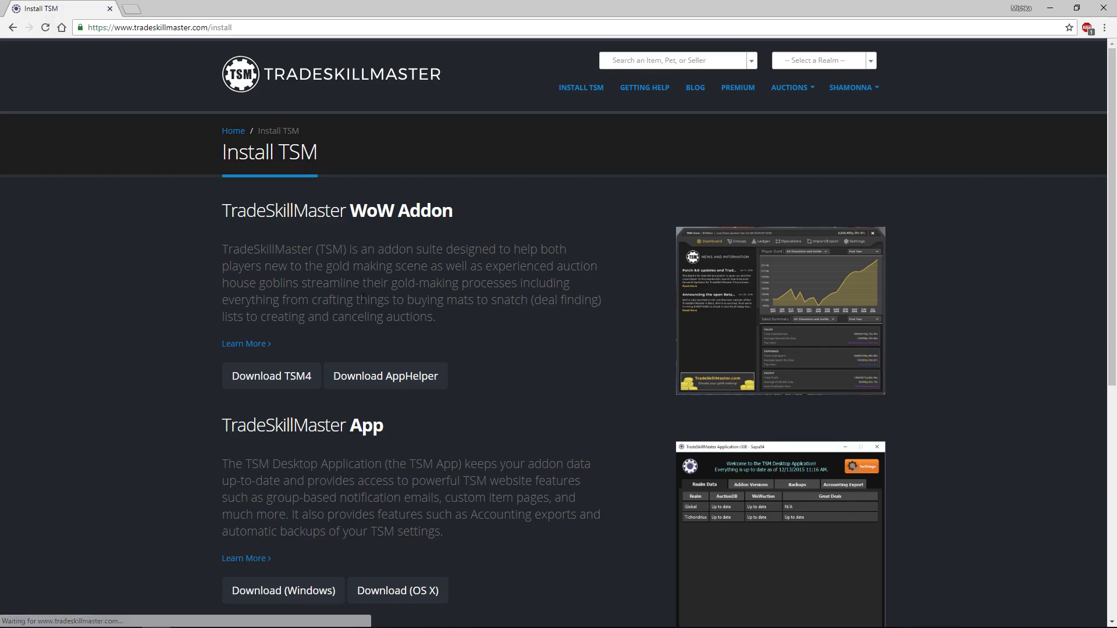
{"action": "scroll", "coordinate": [243, 396], "scroll_direction": "down", "scroll_amount": 1}
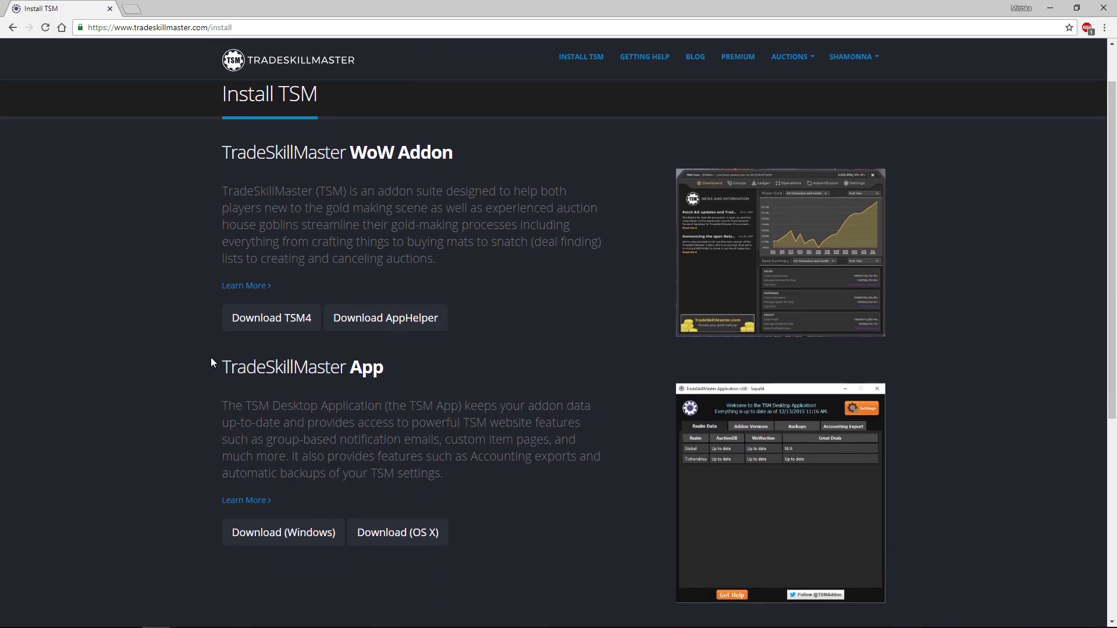
{"action": "left_click_drag", "start_coordinate": [218, 367], "coordinate": [368, 368]}
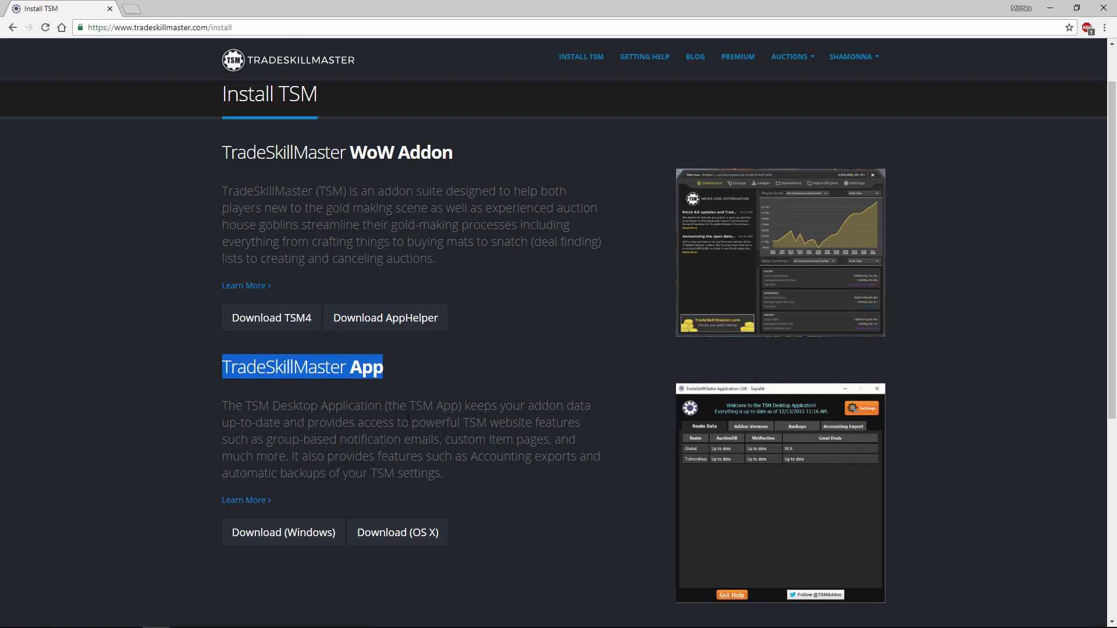
{"action": "scroll", "coordinate": [559, 354], "scroll_direction": "down", "scroll_amount": 1}
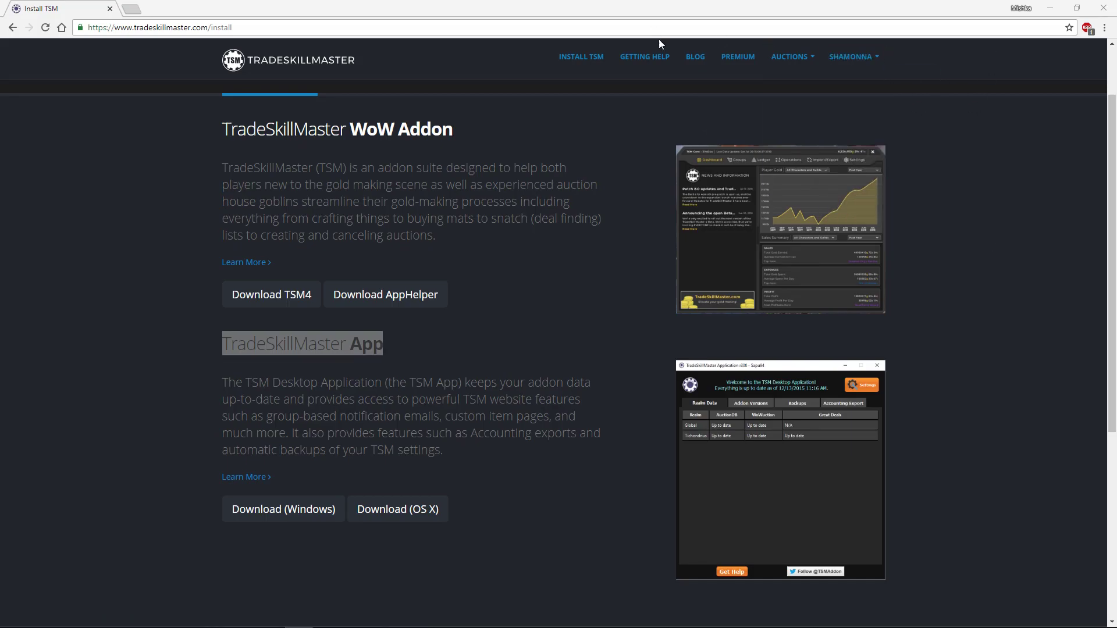
Open the app configuration's Realm Selection page and highlight the entries of the Current Realms list
{"action": "mouse_move", "coordinate": [847, 65]}
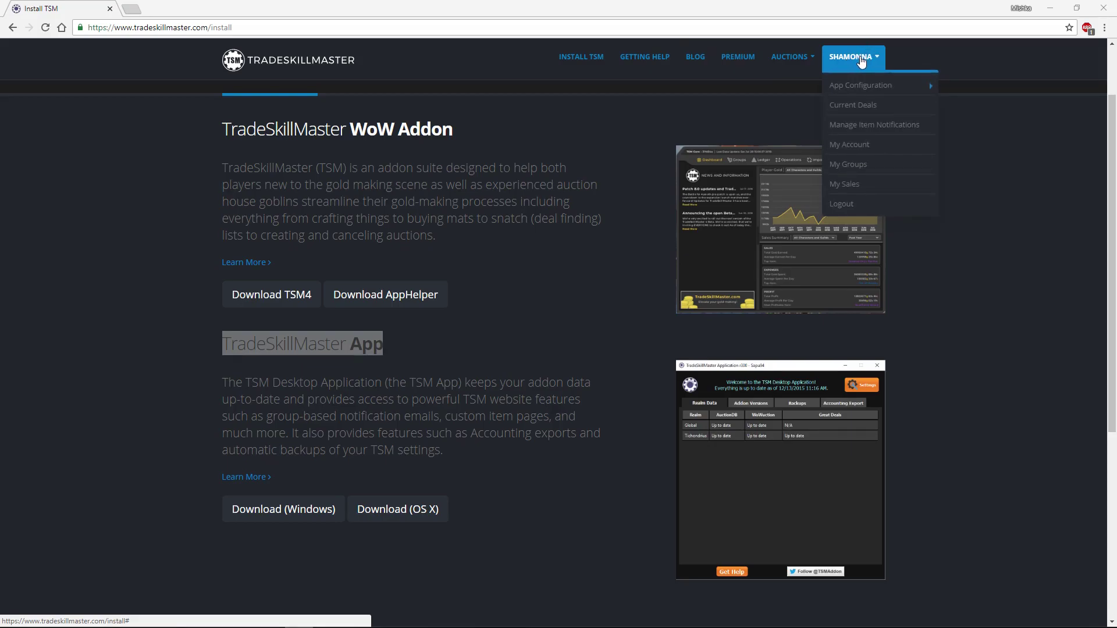
{"action": "mouse_move", "coordinate": [861, 85]}
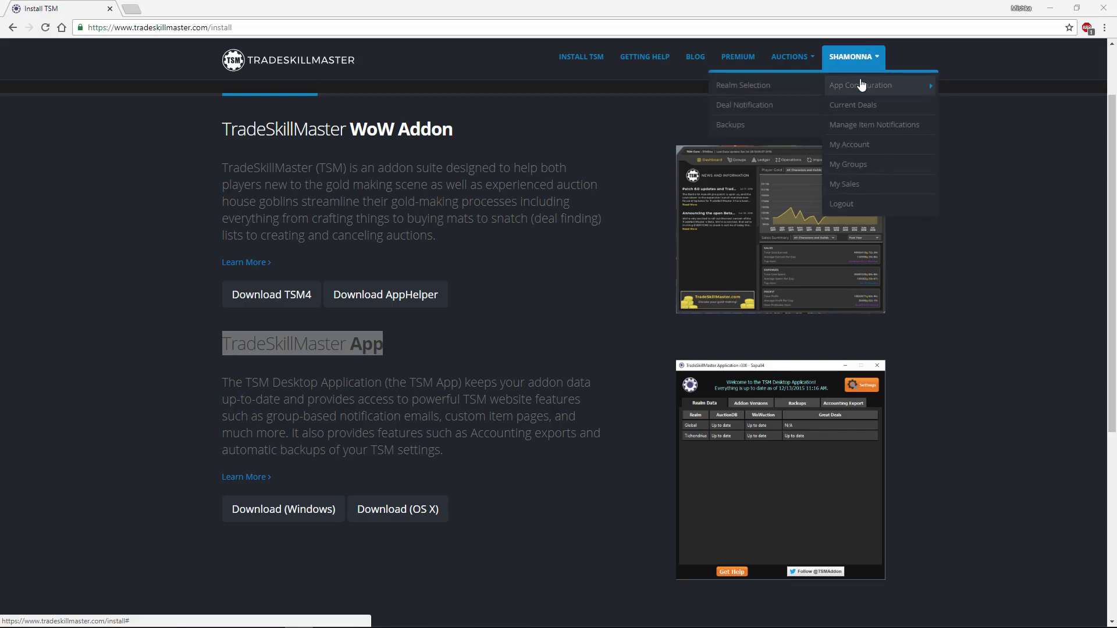
{"action": "left_click", "coordinate": [769, 85]}
{"action": "scroll", "coordinate": [812, 275], "scroll_direction": "down", "scroll_amount": 2}
{"action": "scroll", "coordinate": [813, 274], "scroll_direction": "down", "scroll_amount": 2}
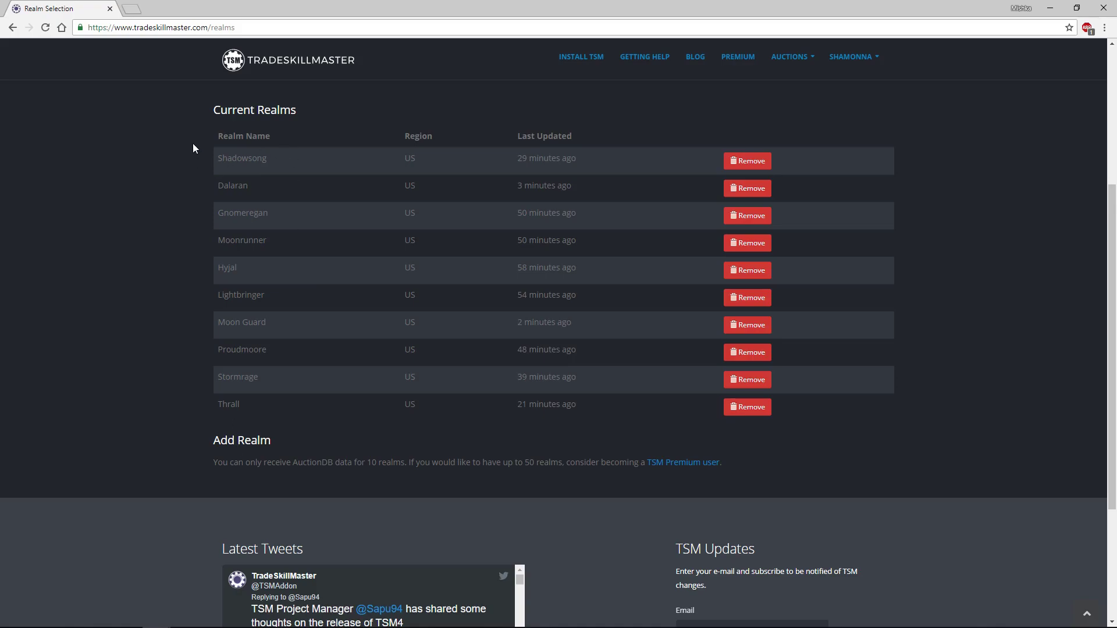
{"action": "left_click_drag", "start_coordinate": [193, 142], "coordinate": [547, 416]}
{"action": "left_click", "coordinate": [596, 388]}
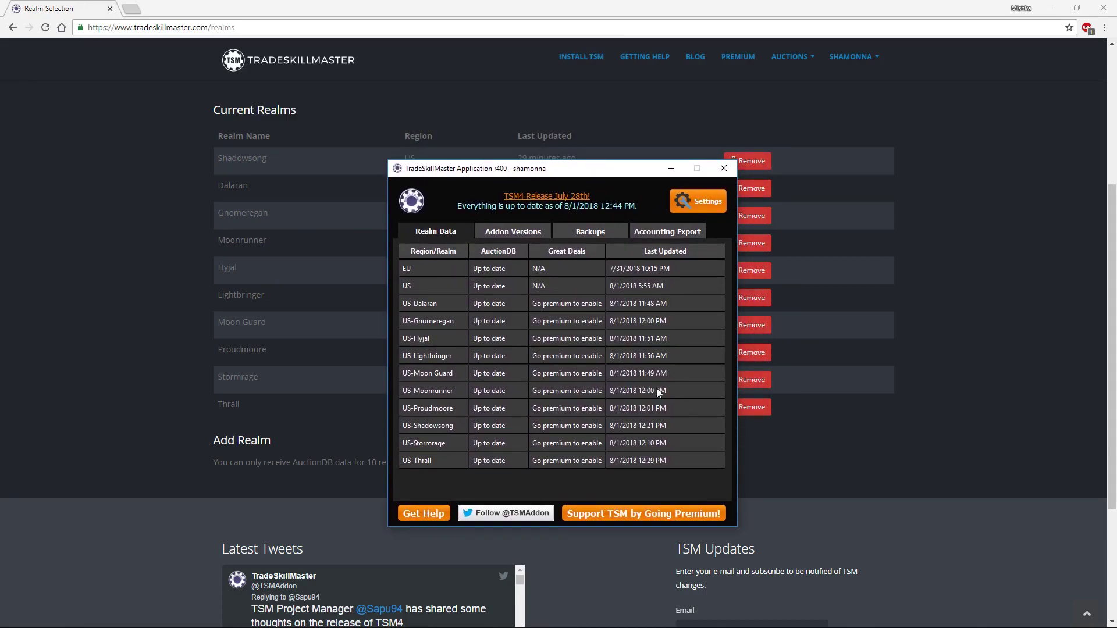
Examine the addon versions, backup list and accounting export options in the TradeSkillMaster desktop application
{"action": "left_click", "coordinate": [513, 232]}
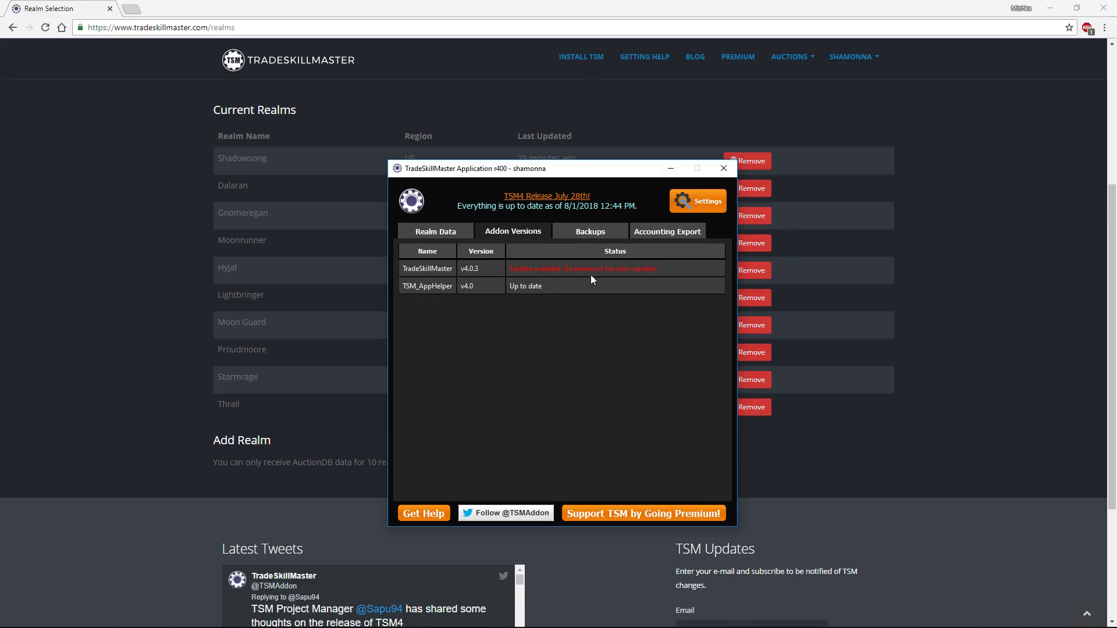
{"action": "left_click", "coordinate": [592, 233]}
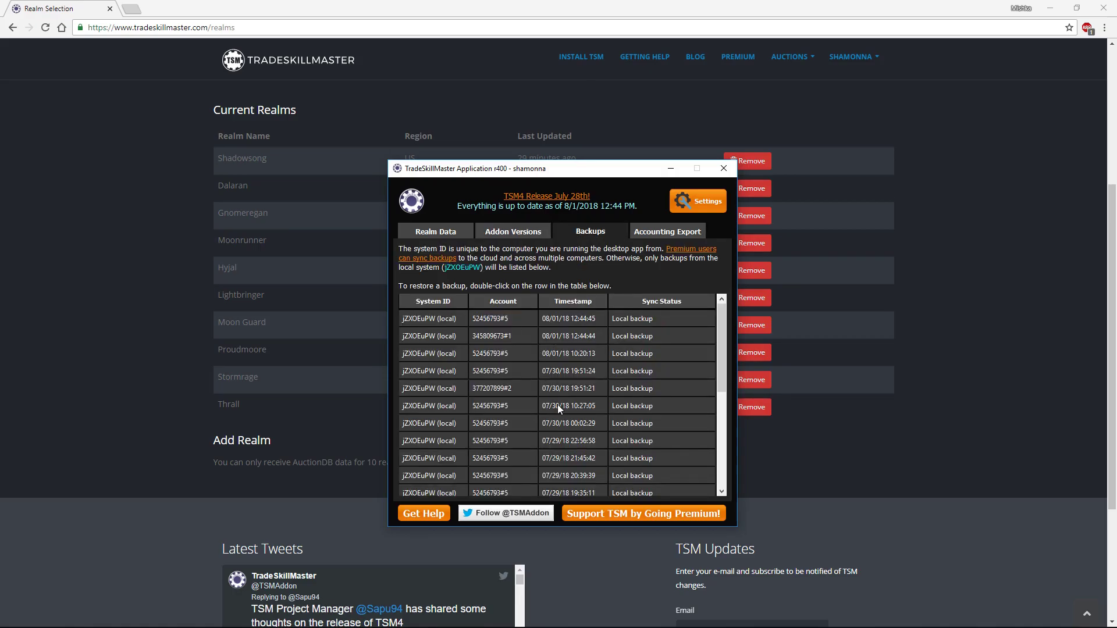
{"action": "scroll", "coordinate": [558, 403], "scroll_direction": "down", "scroll_amount": 4}
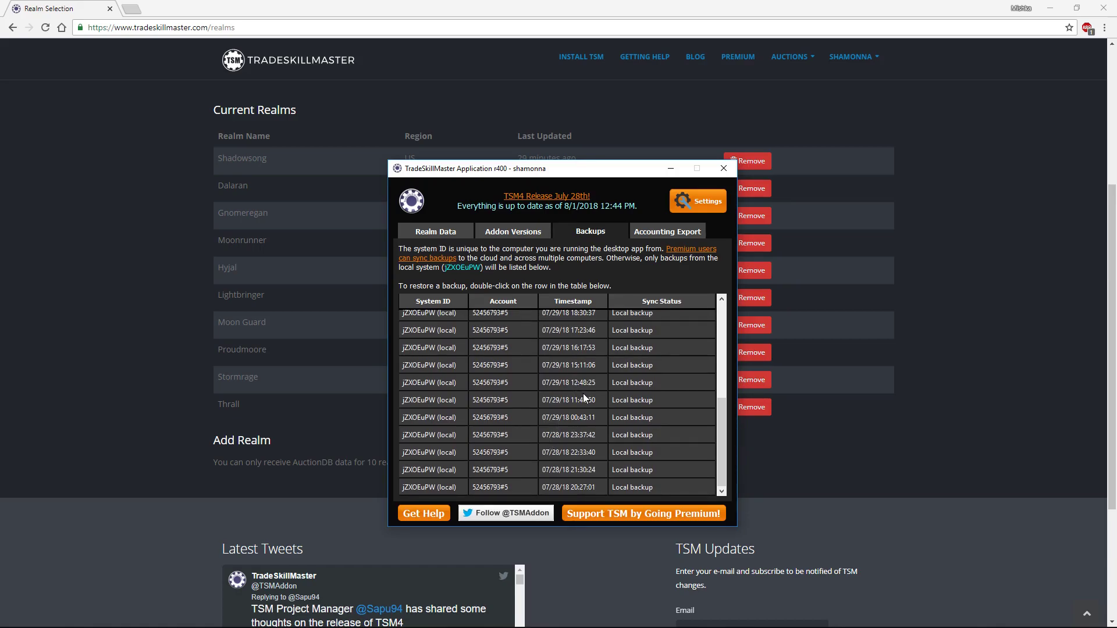
{"action": "scroll", "coordinate": [593, 417], "scroll_direction": "up", "scroll_amount": 4}
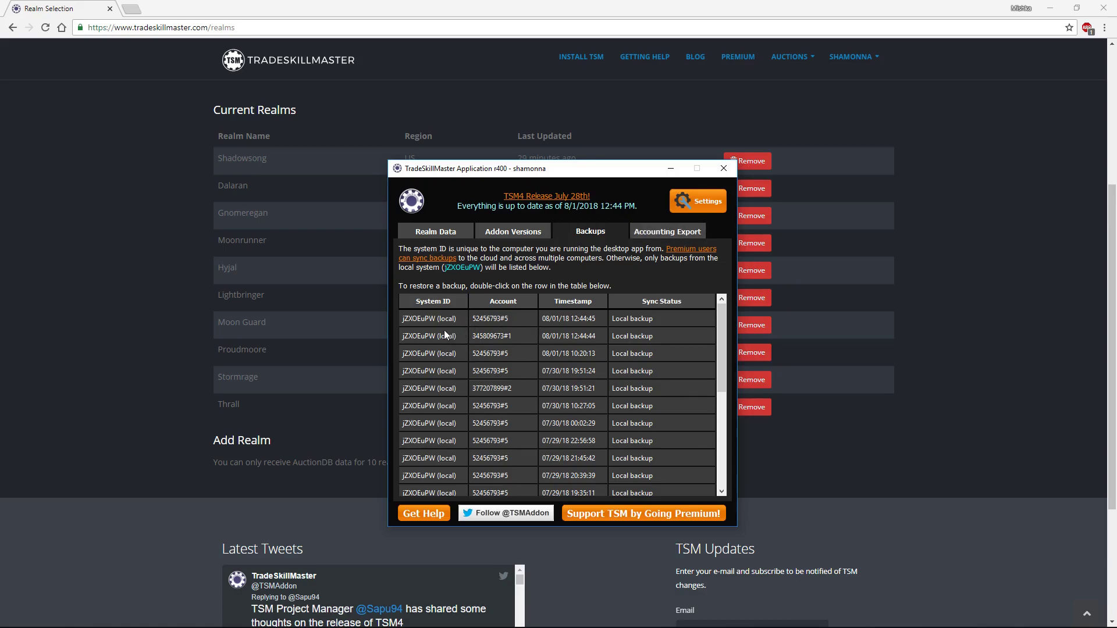
{"action": "left_click", "coordinate": [654, 231]}
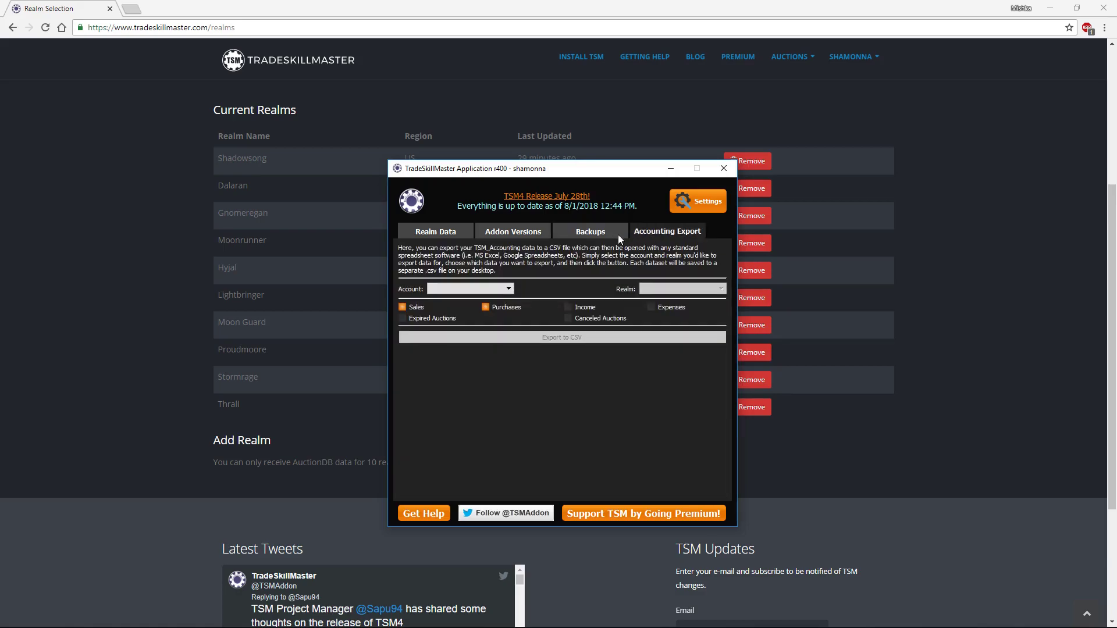
{"action": "left_click", "coordinate": [612, 235]}
{"action": "left_click", "coordinate": [646, 231]}
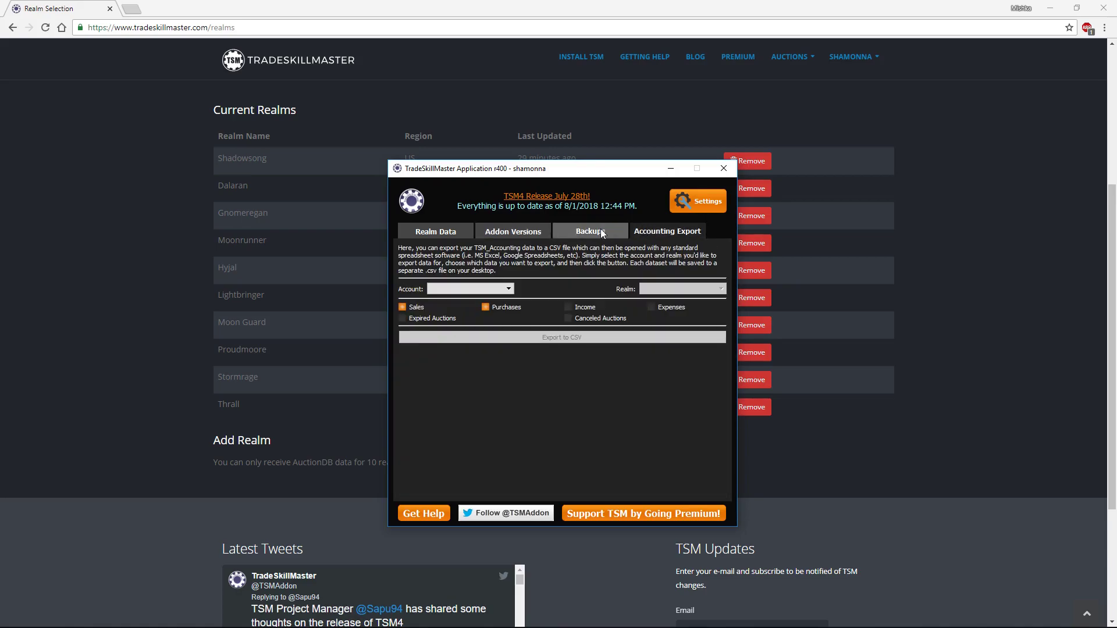
{"action": "left_click", "coordinate": [605, 232]}
{"action": "left_click", "coordinate": [542, 231]}
{"action": "left_click", "coordinate": [624, 229]}
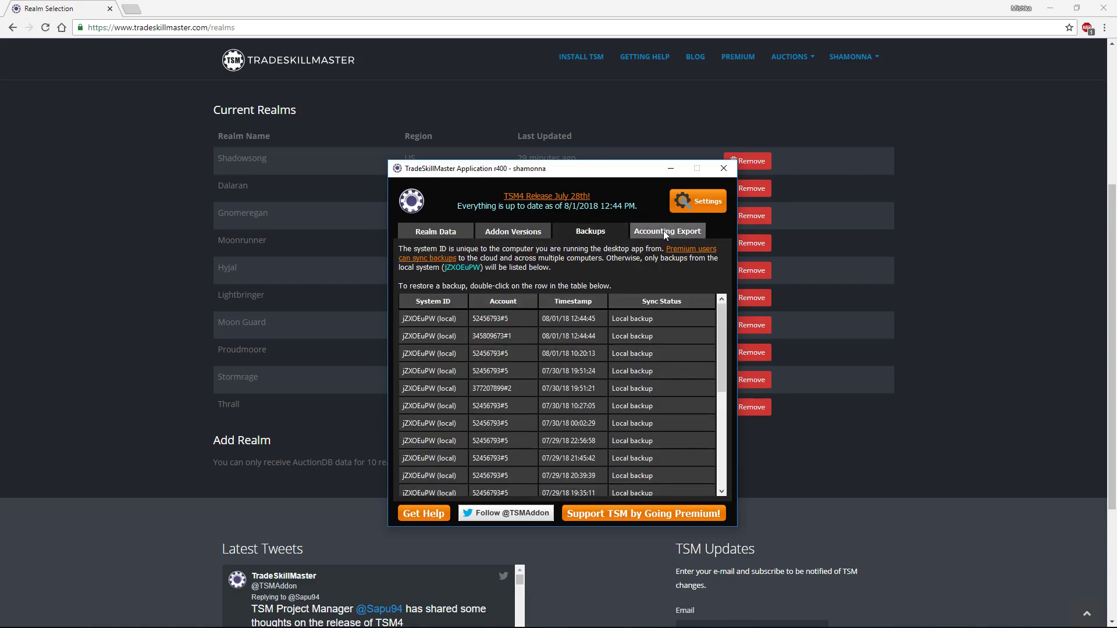
Open the desktop application's settings, launch the realm setup from there, and close the settings
{"action": "left_click", "coordinate": [698, 201]}
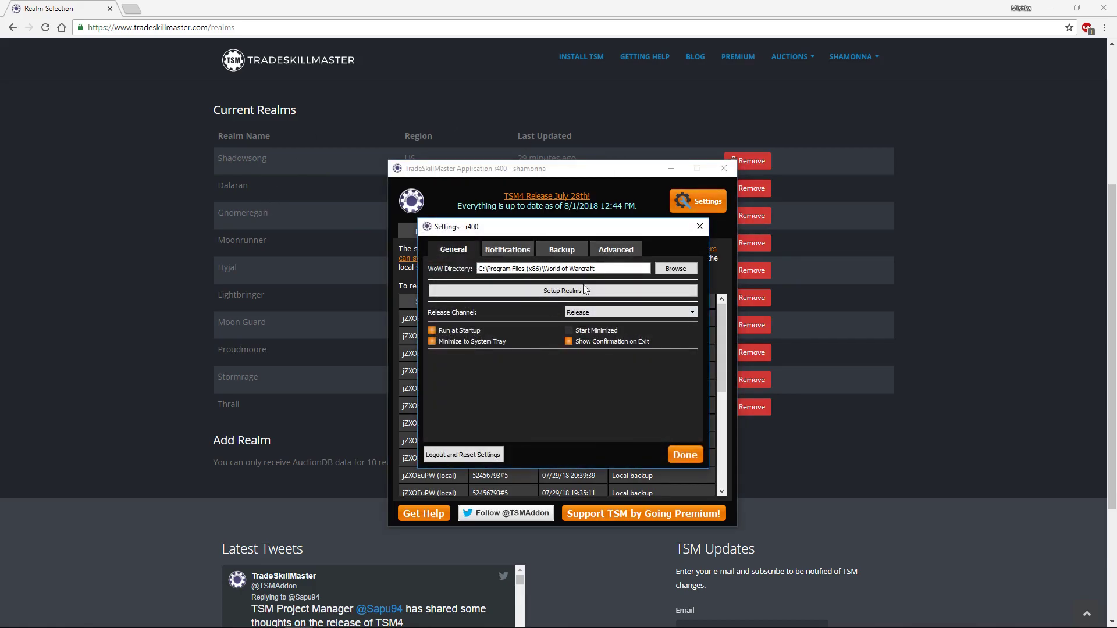
{"action": "left_click", "coordinate": [564, 295]}
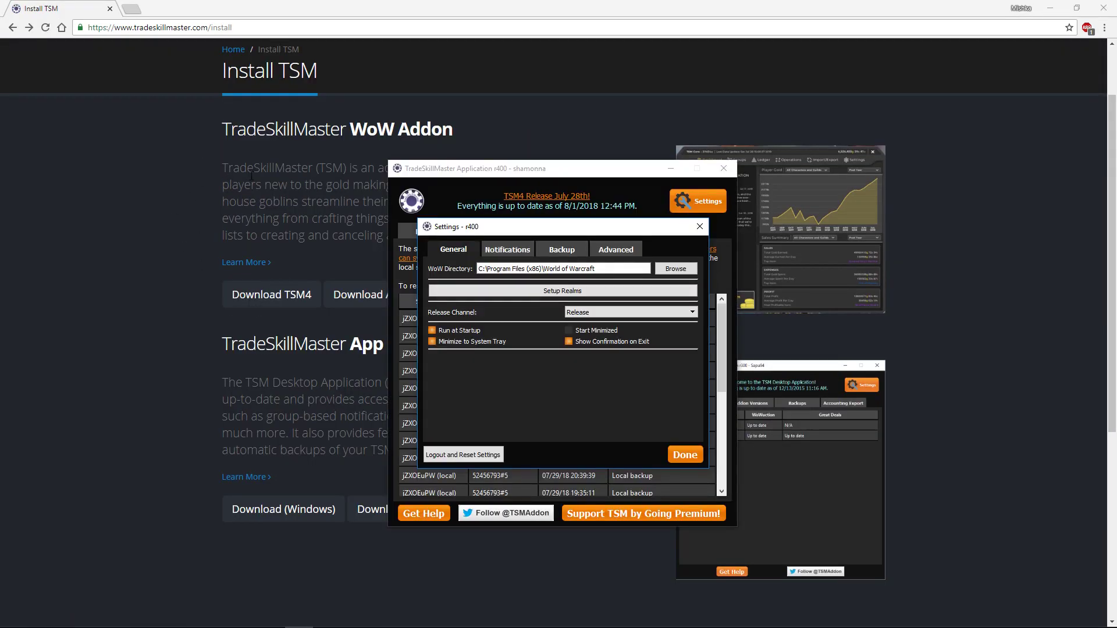
{"action": "left_click", "coordinate": [684, 455]}
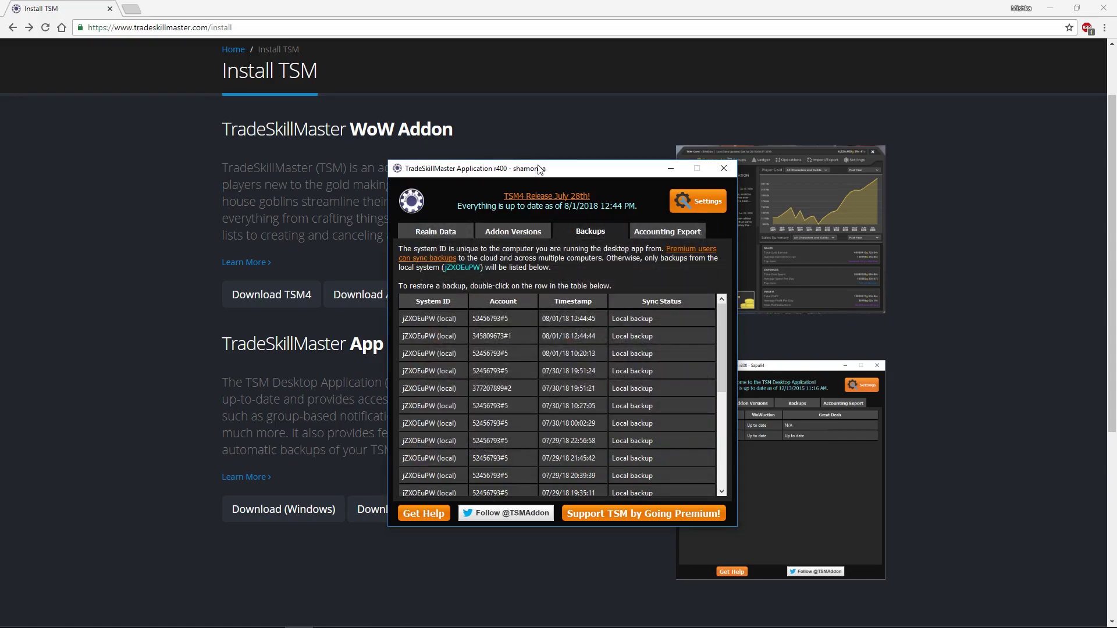
Move the TradeSkillMaster application window off the browser page and switch to World of Warcraft
{"action": "left_click_drag", "start_coordinate": [540, 169], "coordinate": [1116, 139]}
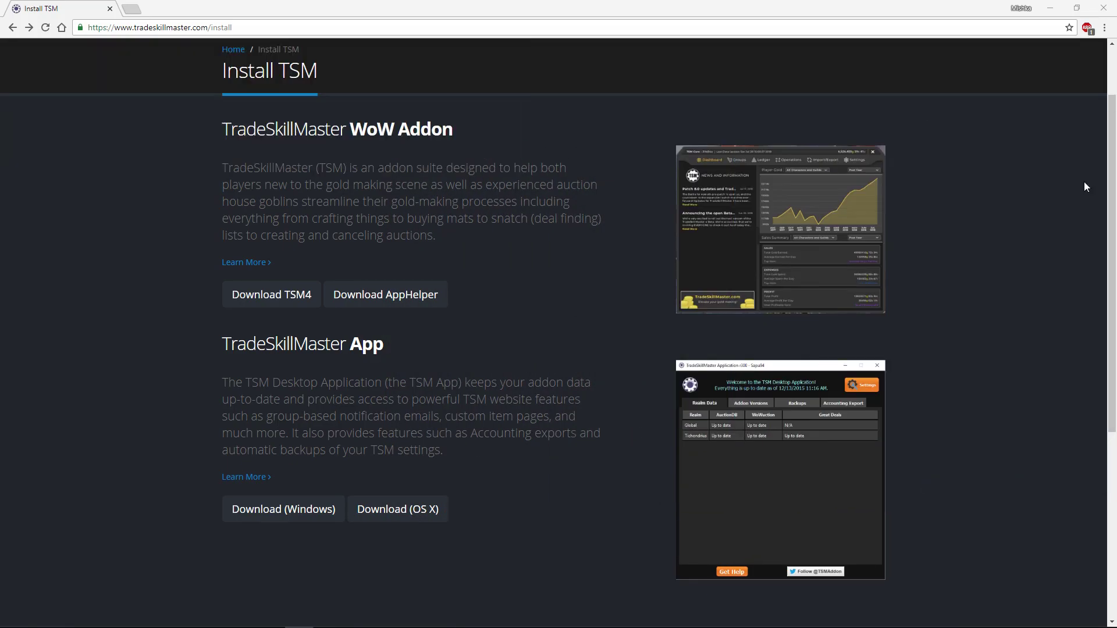
{"action": "mouse_move", "coordinate": [411, 600]}
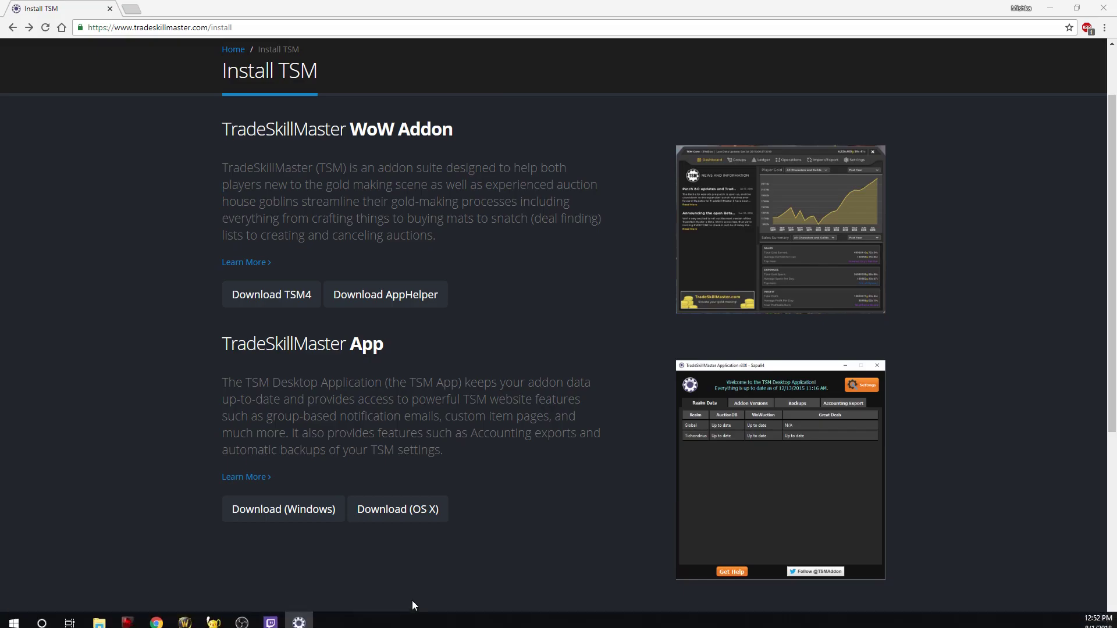
{"action": "left_click", "coordinate": [186, 620]}
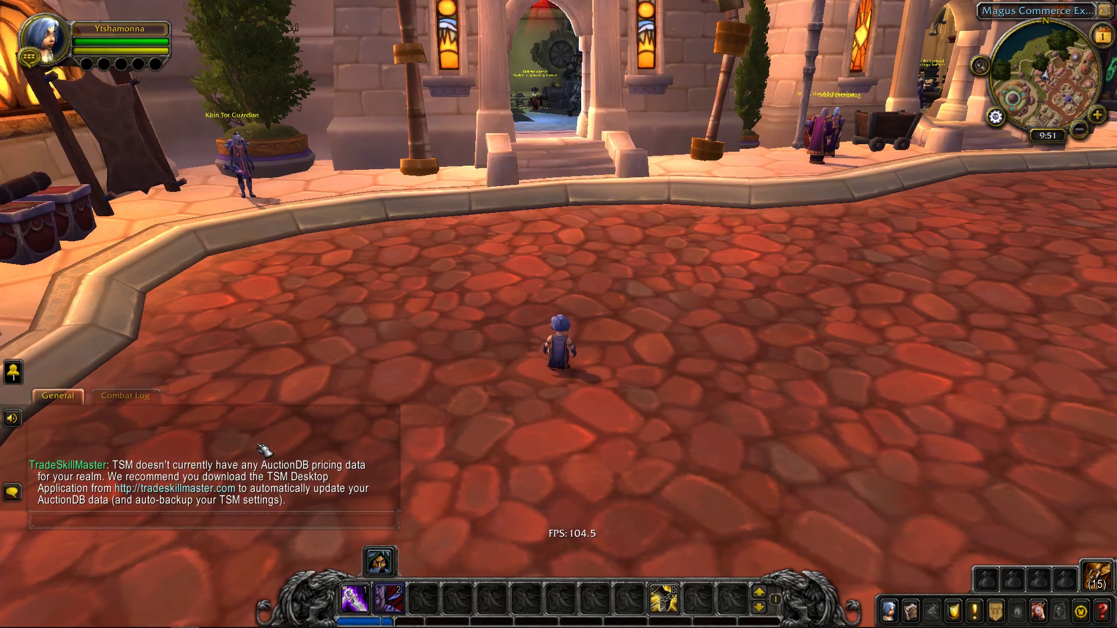
Open the TSM window with the /tsm chat command and show the main Tooltip Settings
{"action": "type", "text": "/tsm"}
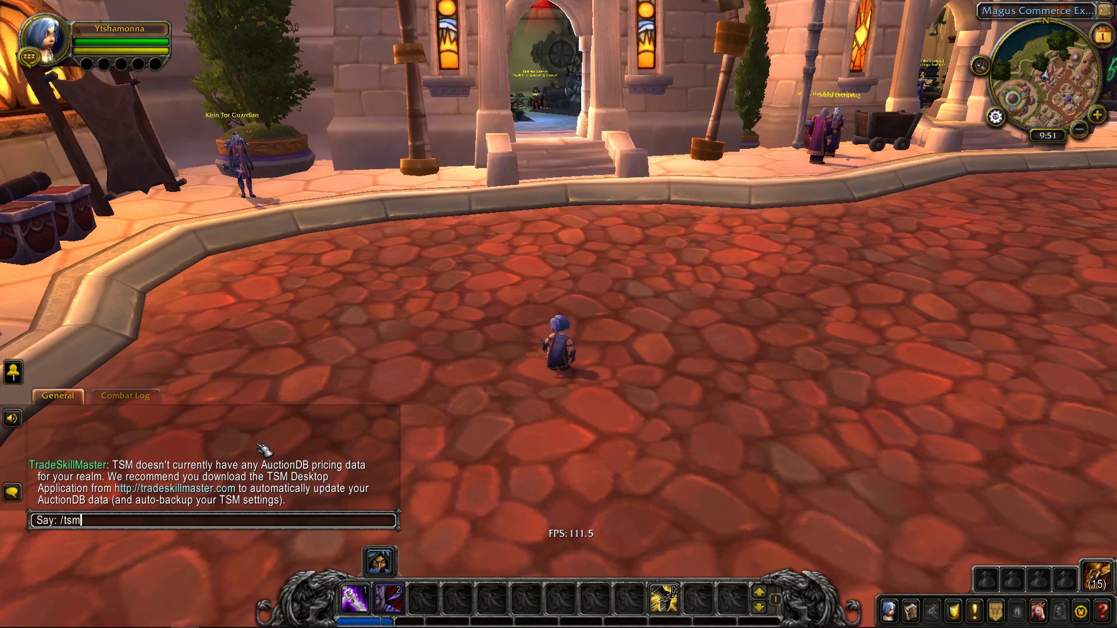
{"action": "key", "text": "Return"}
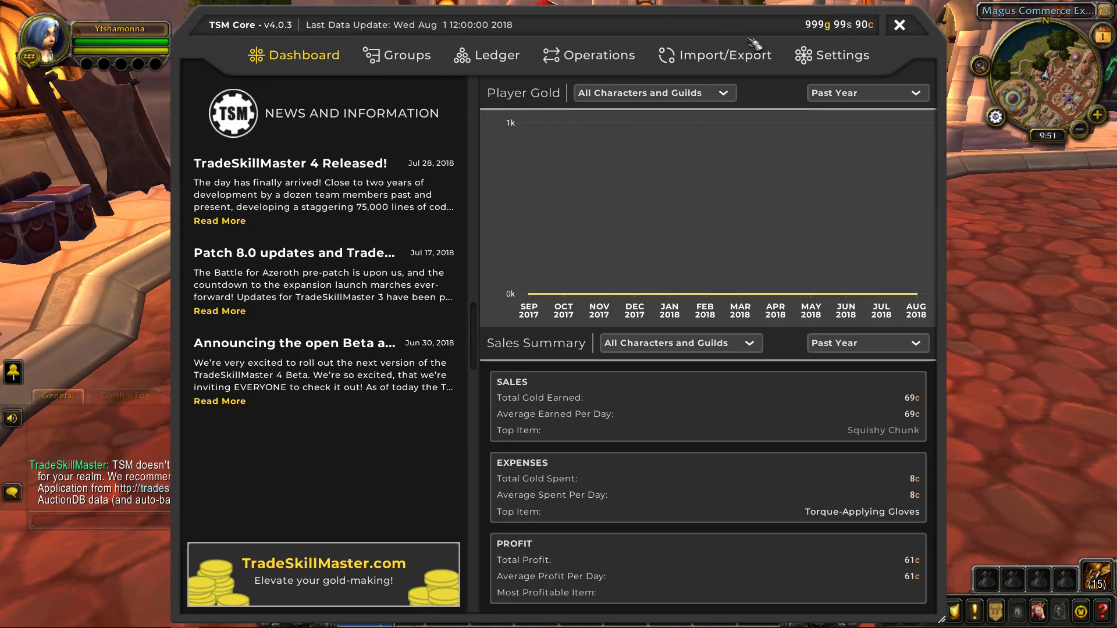
{"action": "left_click", "coordinate": [849, 56]}
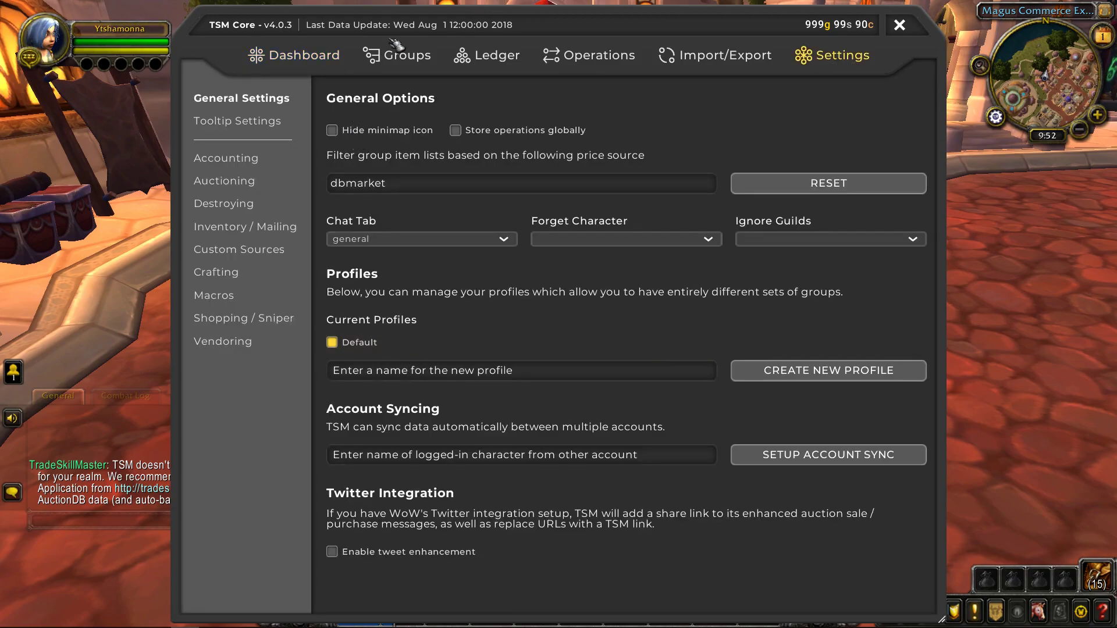
{"action": "left_click", "coordinate": [269, 121]}
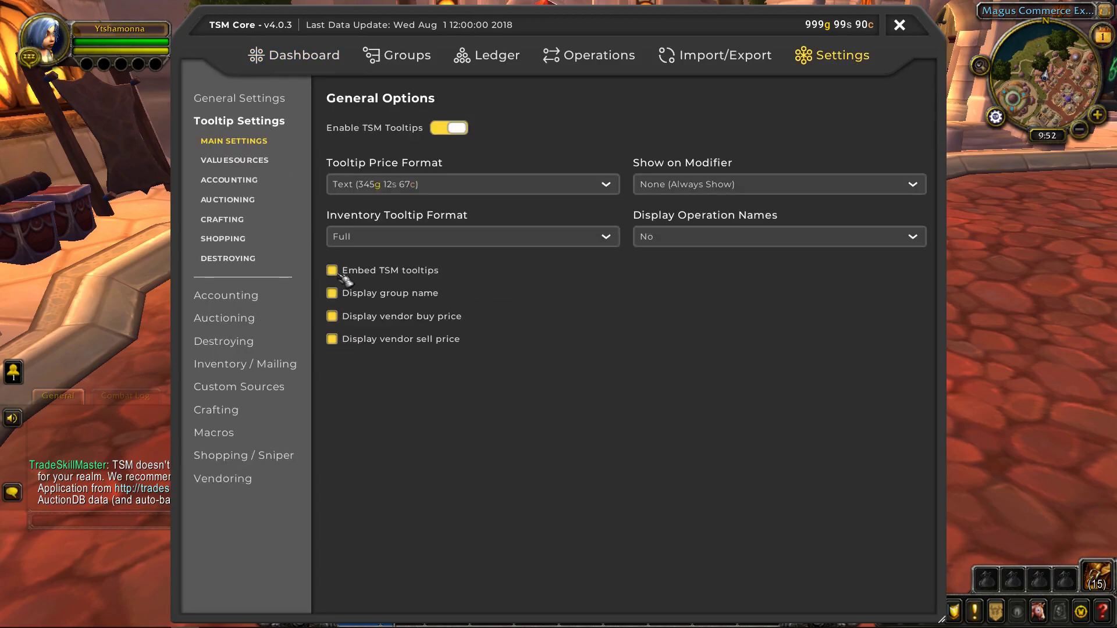
Unequip a dagger from the character into the bag and leave only the inventory open beside the TSM window
{"action": "key", "text": "b"}
{"action": "key", "text": "b"}
{"action": "key", "text": "c"}
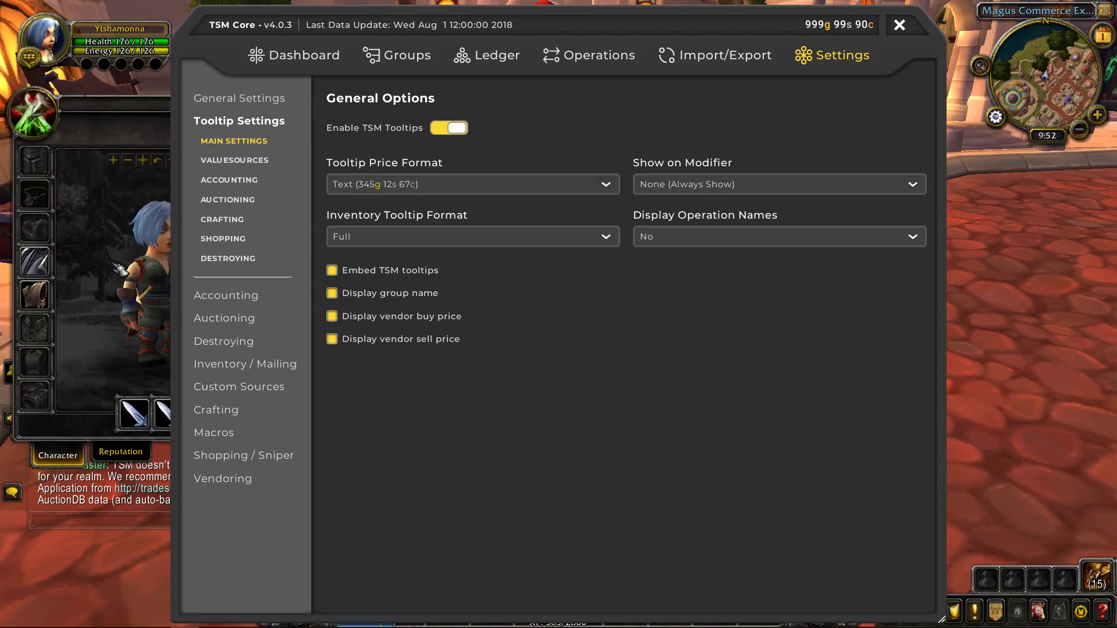
{"action": "key", "text": "b"}
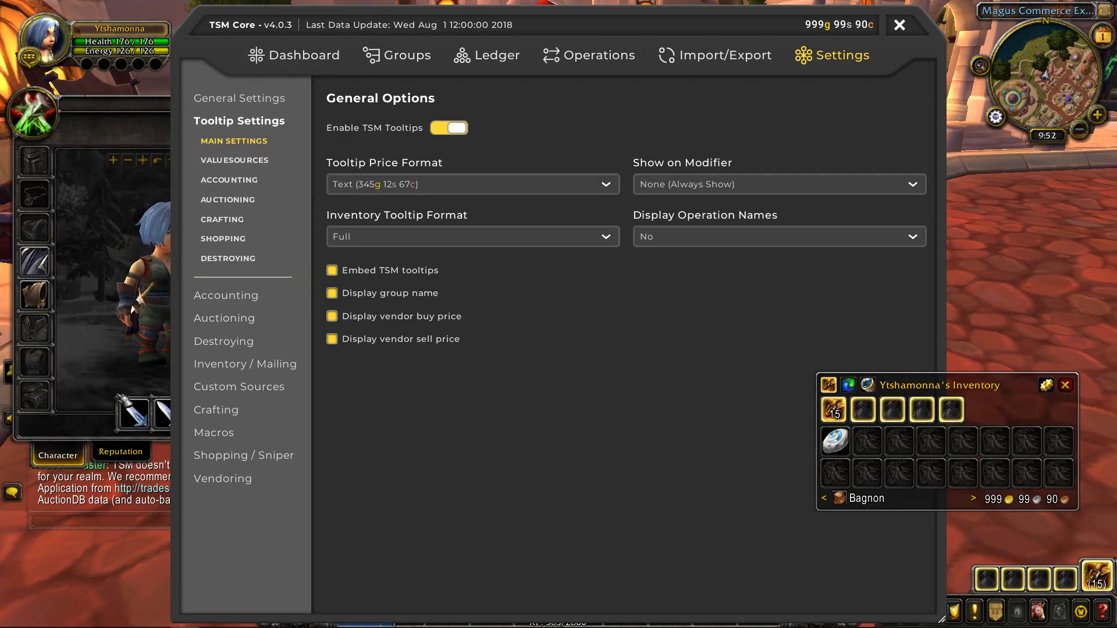
{"action": "left_click", "coordinate": [901, 442]}
{"action": "key", "text": "c"}
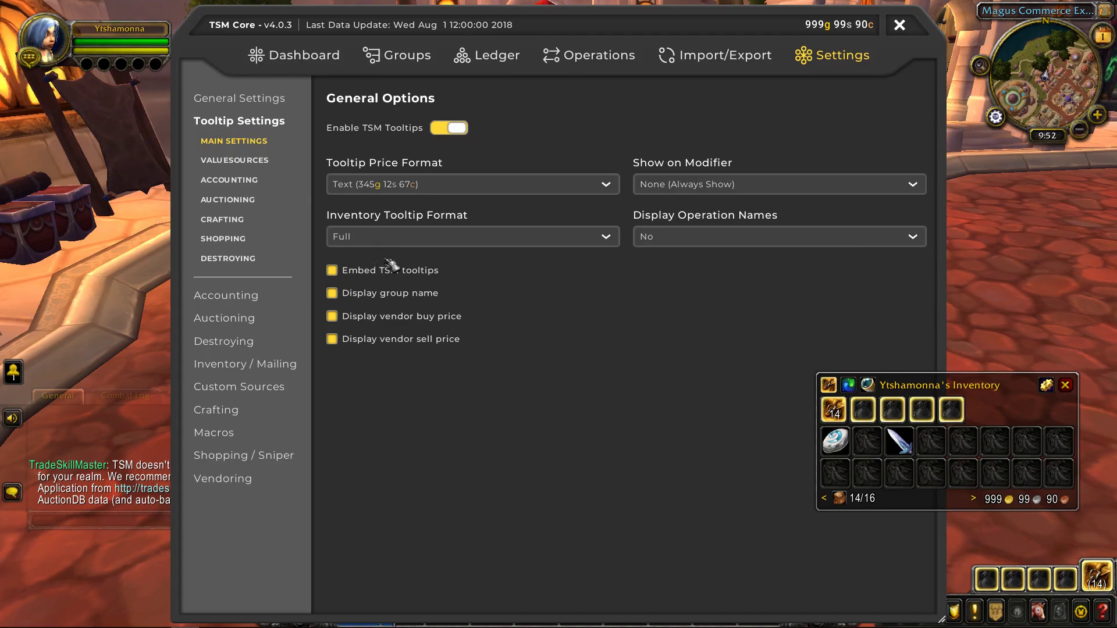
Turn off the vendor buy and sell price tooltip lines, keep the group name display on, and check the bag items' tooltips
{"action": "left_click", "coordinate": [334, 319]}
{"action": "left_click", "coordinate": [334, 341]}
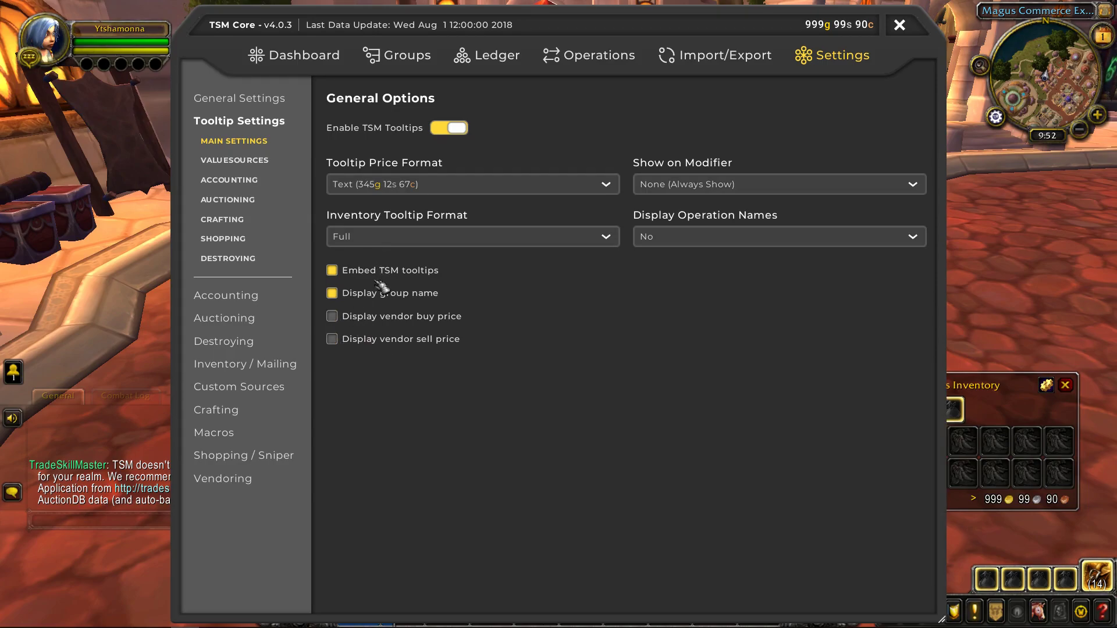
{"action": "left_click", "coordinate": [332, 293]}
{"action": "left_click", "coordinate": [954, 474]}
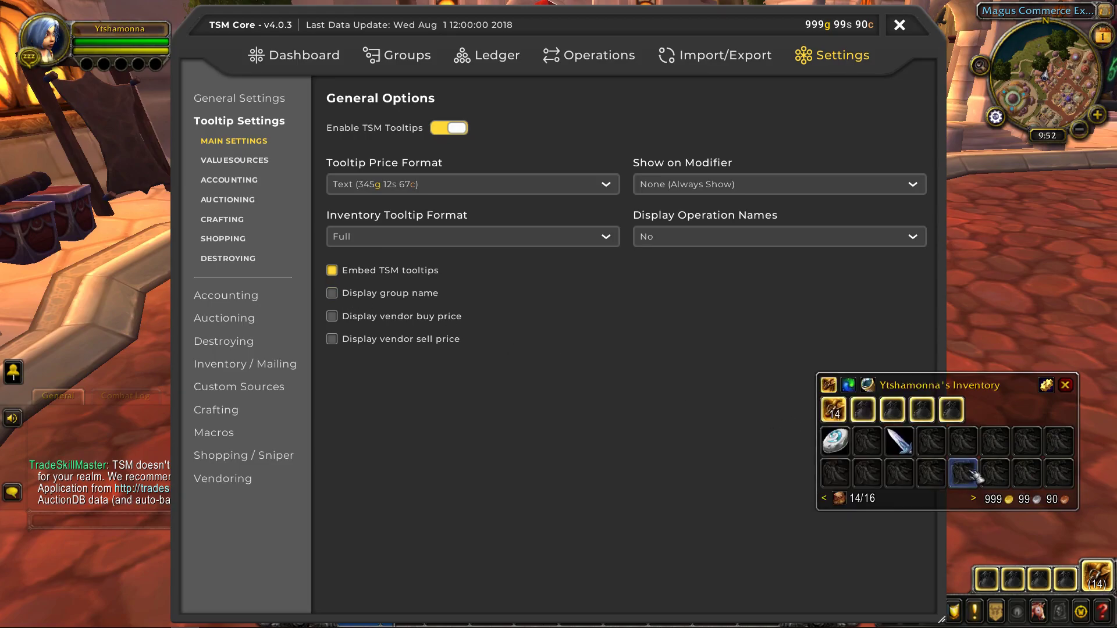
{"action": "mouse_move", "coordinate": [899, 442]}
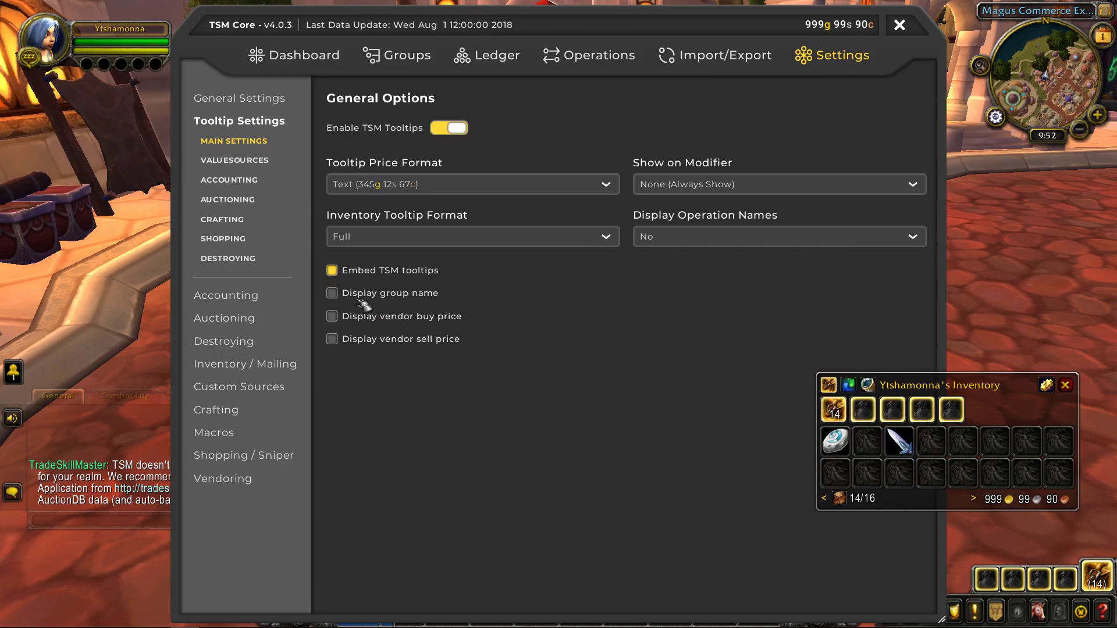
{"action": "left_click", "coordinate": [359, 298]}
{"action": "left_click", "coordinate": [995, 448]}
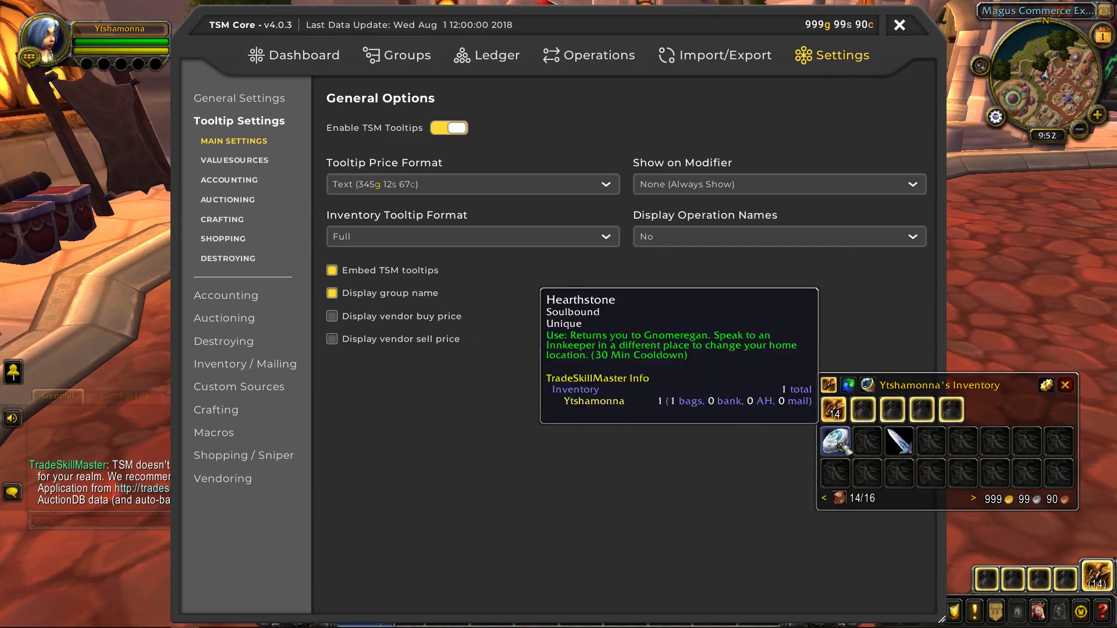
{"action": "mouse_move", "coordinate": [918, 455]}
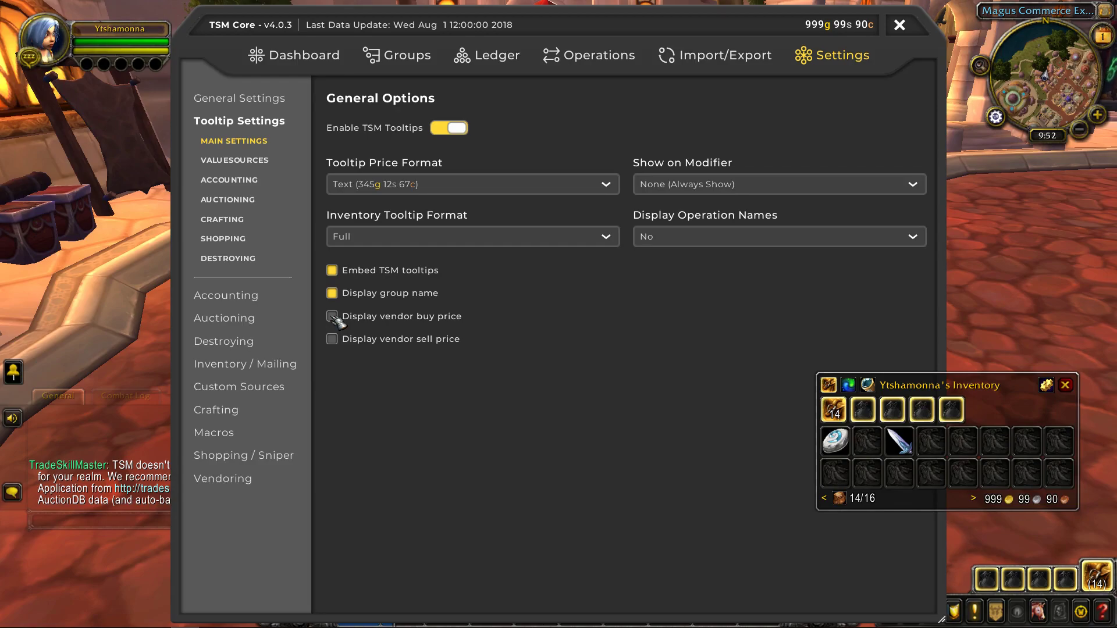
In the value sources tooltip settings, turn off min buyout and region sale avg, and check the dagger's tooltip
{"action": "left_click", "coordinate": [250, 163]}
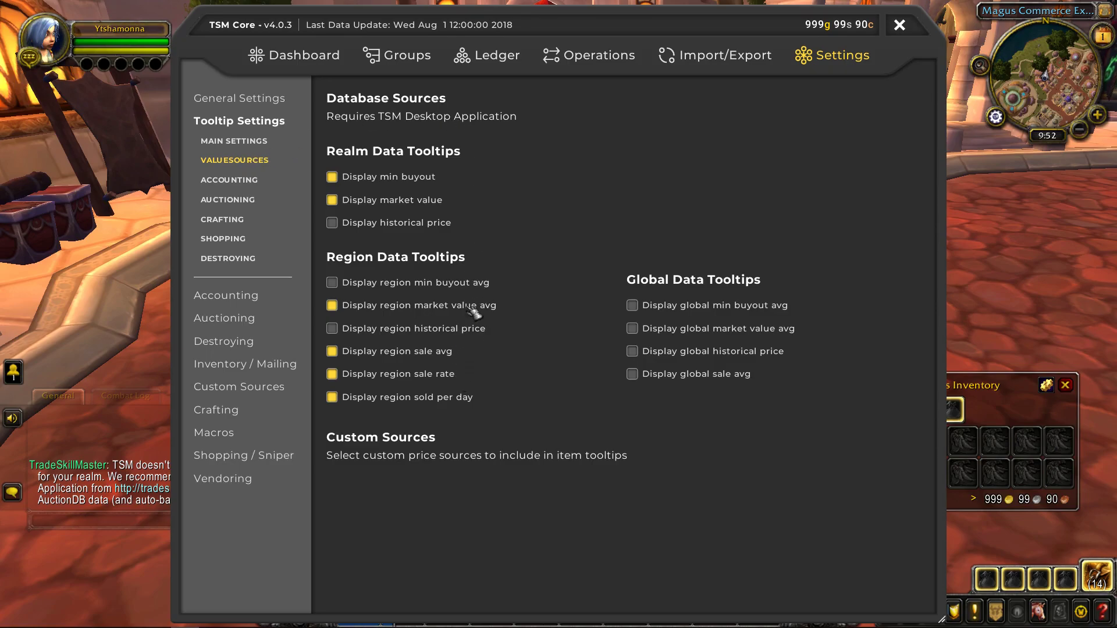
{"action": "left_click", "coordinate": [998, 444]}
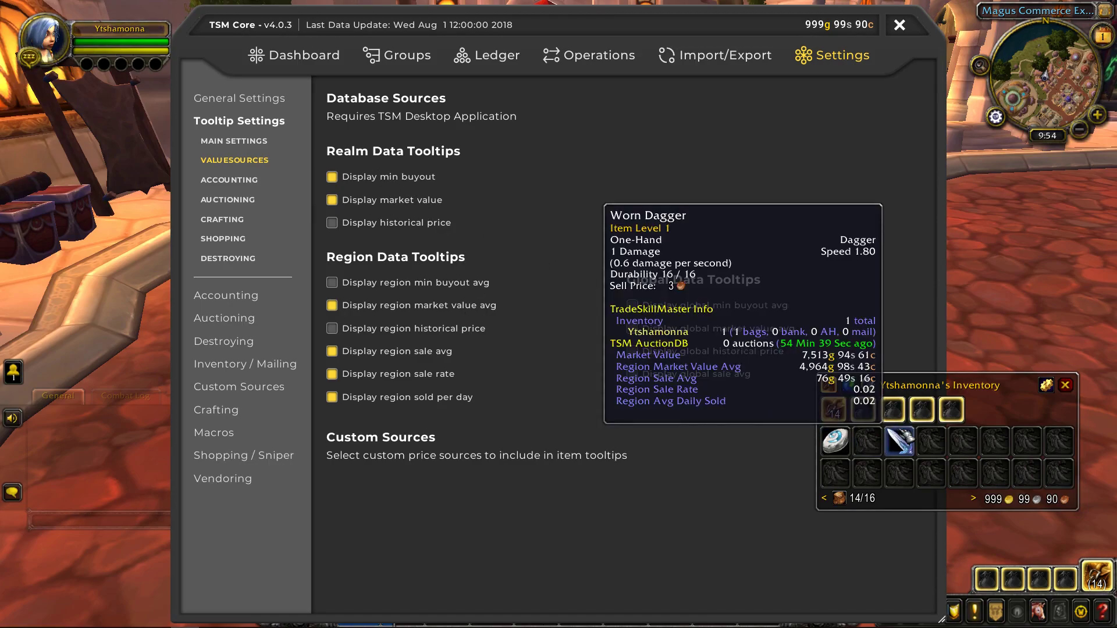
{"action": "left_click", "coordinate": [331, 177]}
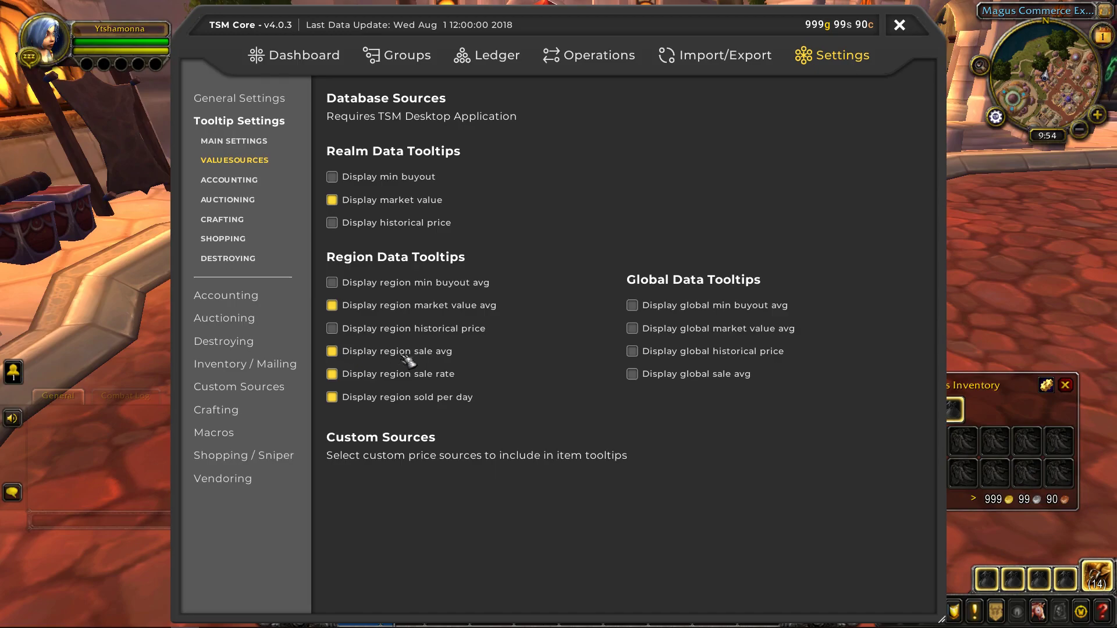
{"action": "left_click", "coordinate": [343, 353]}
{"action": "left_click", "coordinate": [949, 439]}
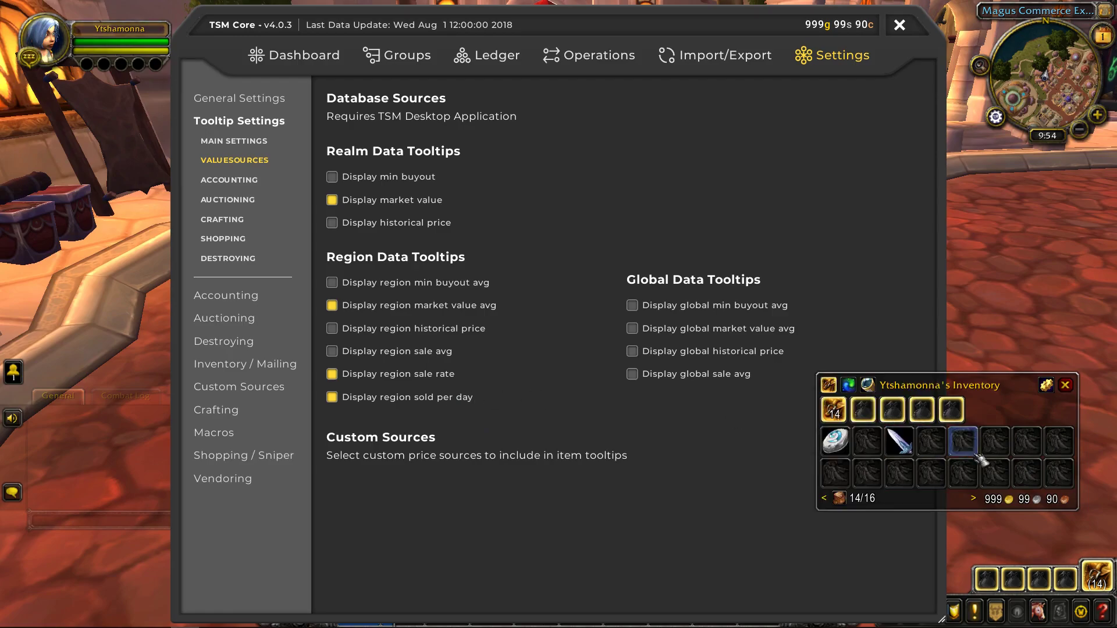
{"action": "mouse_move", "coordinate": [908, 442]}
Open the default WoW auction house at the Steam-Powered Auctioneer, search for "arkhana", and inspect its tooltip
{"action": "key", "text": "a"}
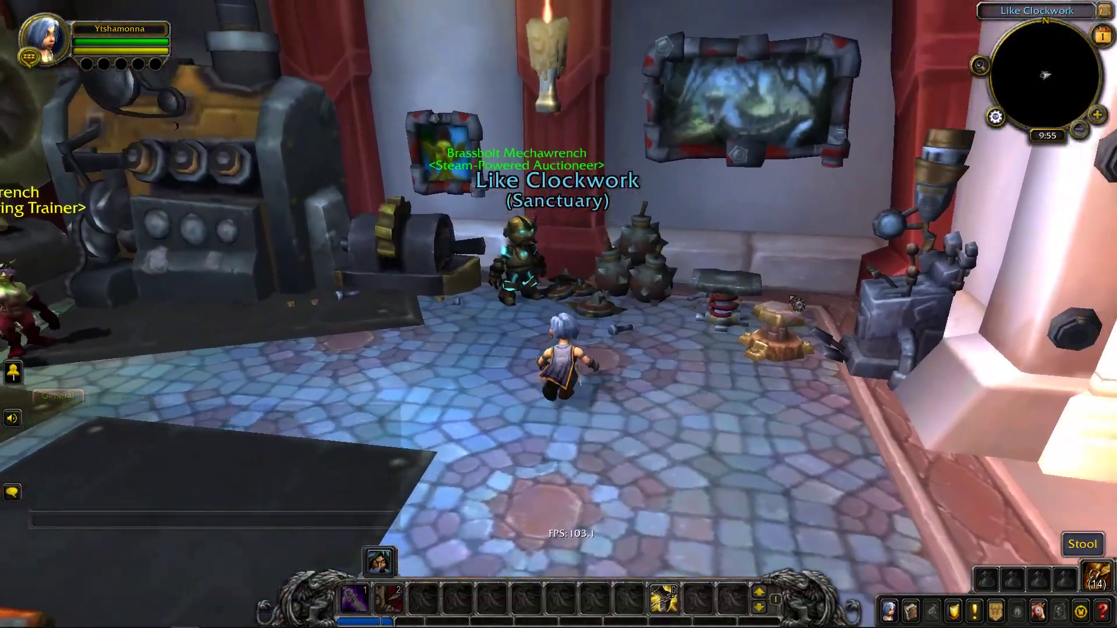
{"action": "right_click", "coordinate": [516, 259]}
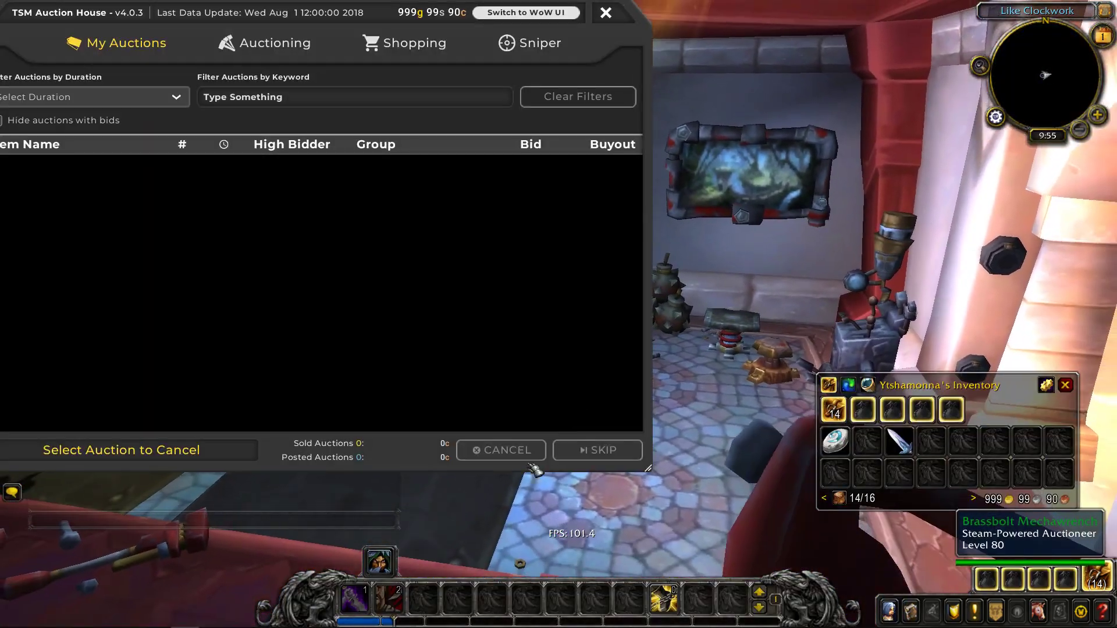
{"action": "left_click", "coordinate": [526, 16]}
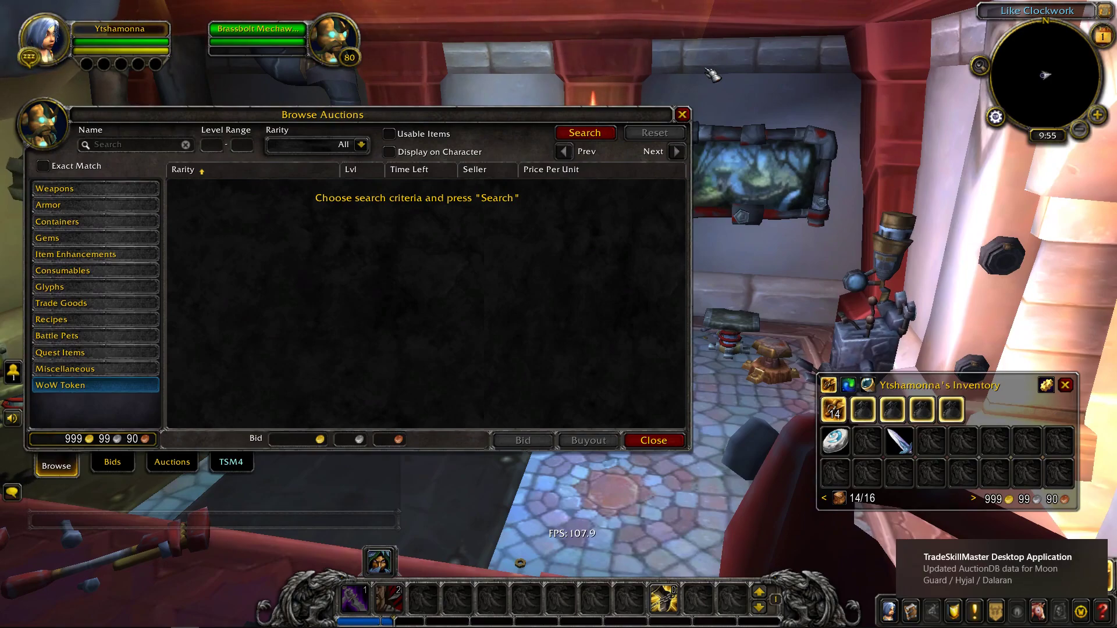
{"action": "type", "text": "arkhana"}
{"action": "key", "text": "Return"}
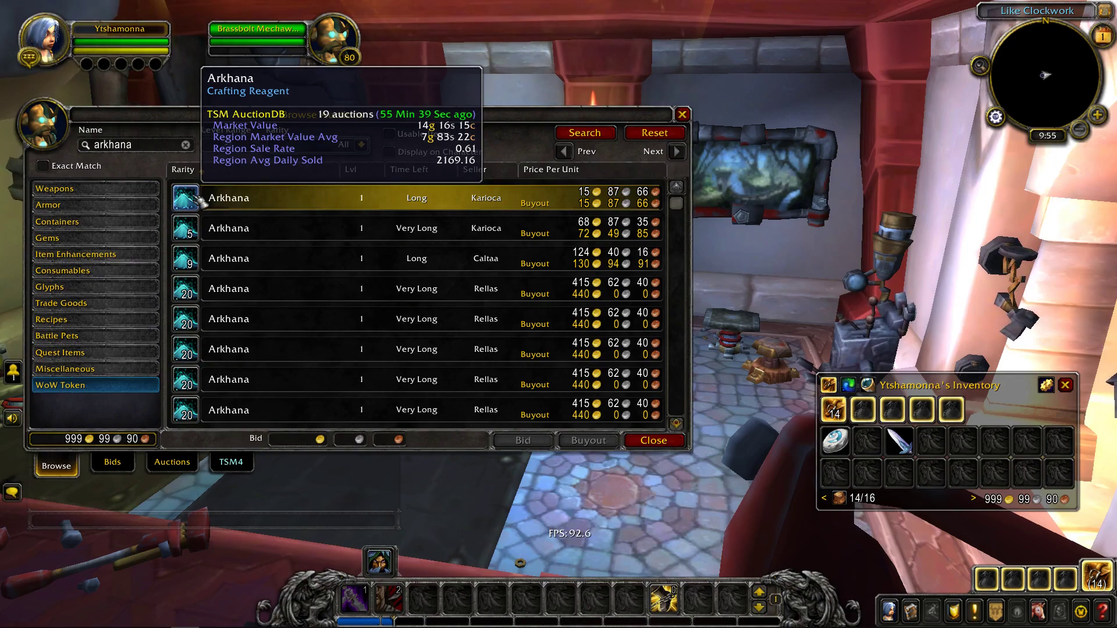
{"action": "mouse_move", "coordinate": [909, 450]}
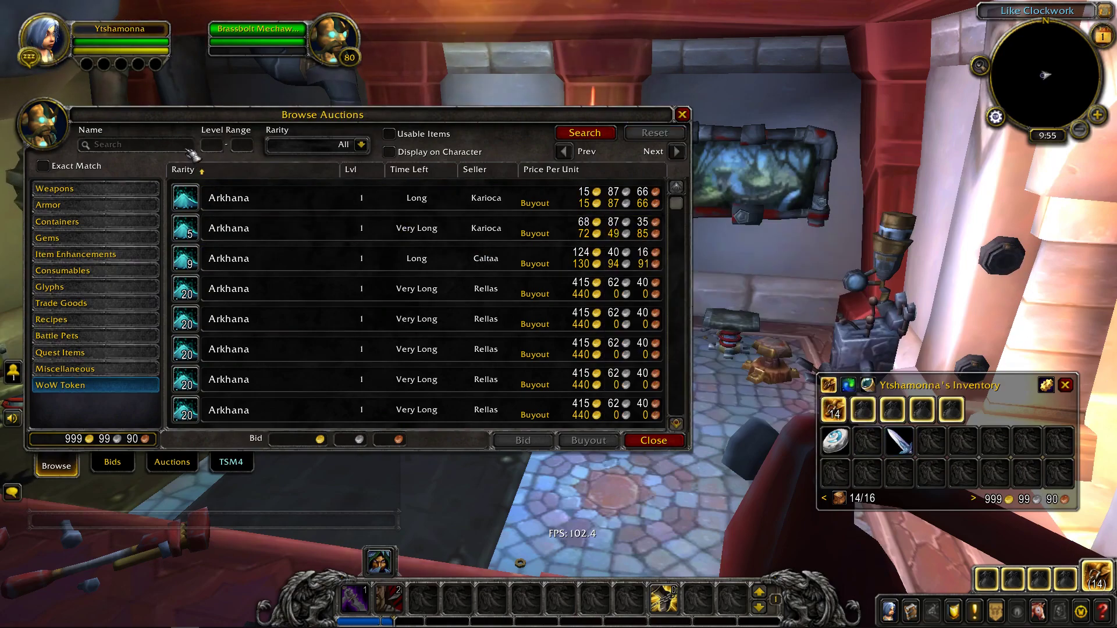
Search the auction house without filters, sort the listings by time left, inspect item tooltips, and close the auction house
{"action": "left_click", "coordinate": [654, 133]}
{"action": "left_click", "coordinate": [584, 133]}
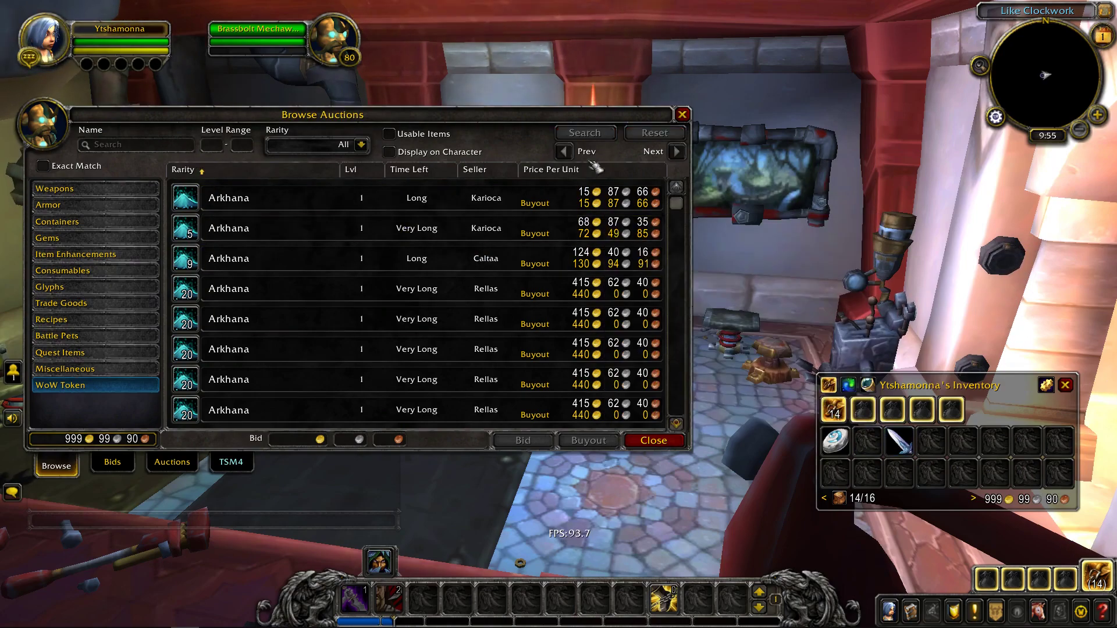
{"action": "left_click", "coordinate": [410, 169]}
{"action": "mouse_move", "coordinate": [186, 230]}
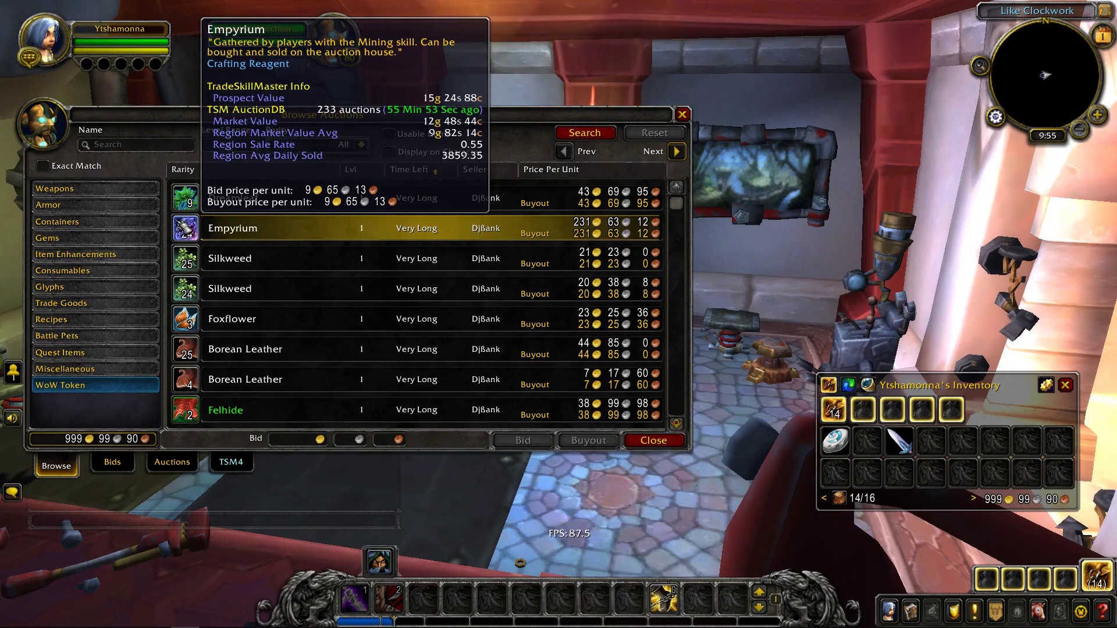
{"action": "left_click", "coordinate": [245, 349]}
{"action": "key", "text": "Escape"}
Open the TSM window with the /tsm chat command and show the value sources tooltip settings
{"action": "key", "text": "Return"}
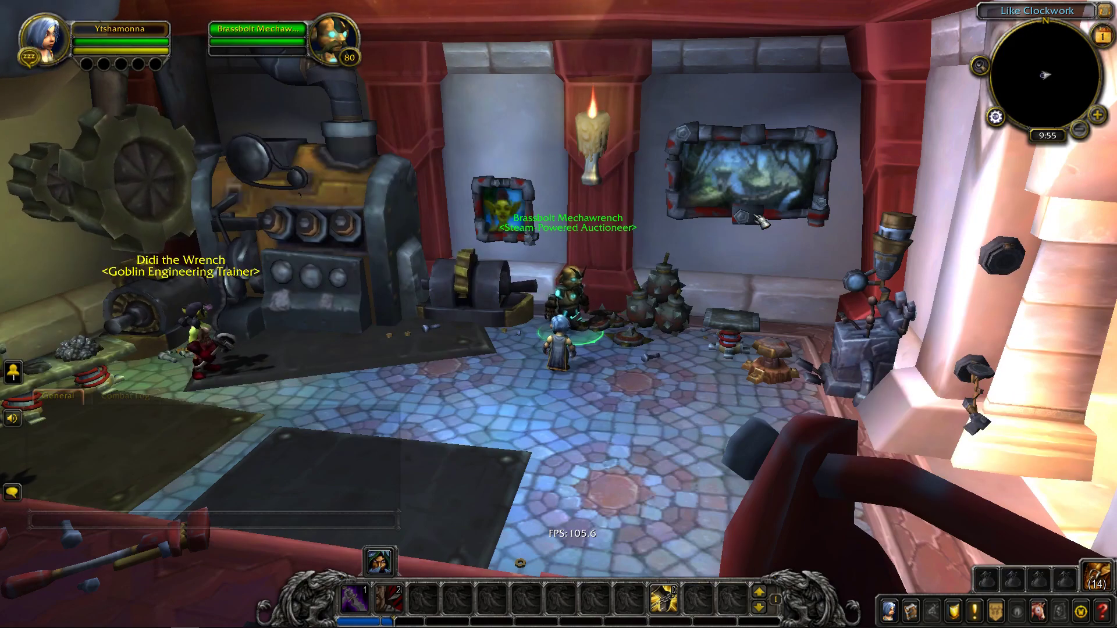
{"action": "type", "text": "/tsm"}
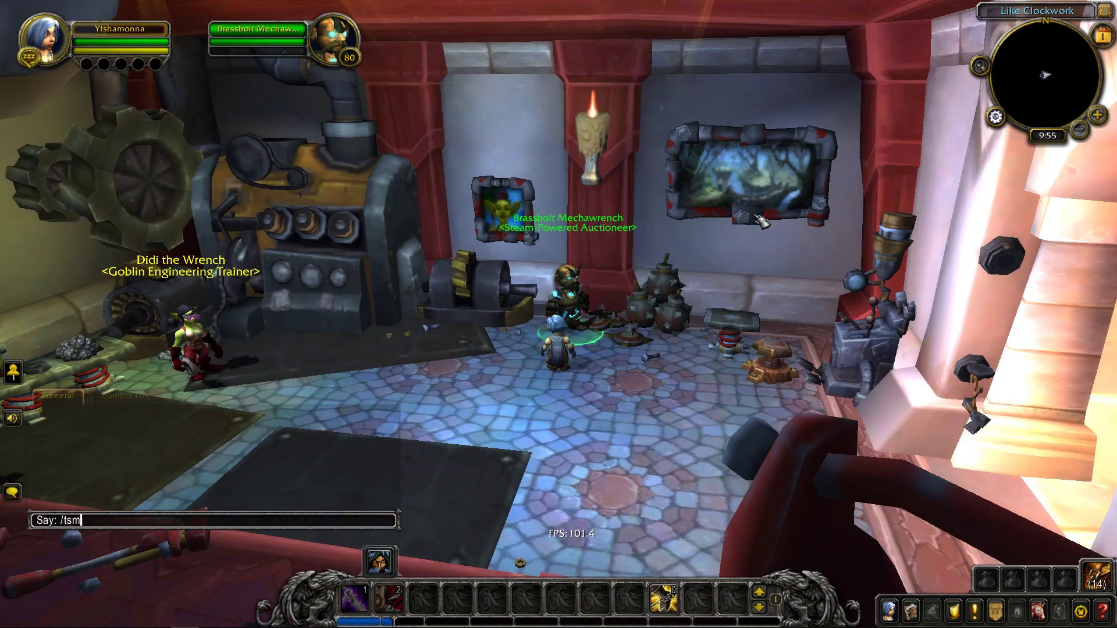
{"action": "key", "text": "Return"}
{"action": "left_click", "coordinate": [831, 55]}
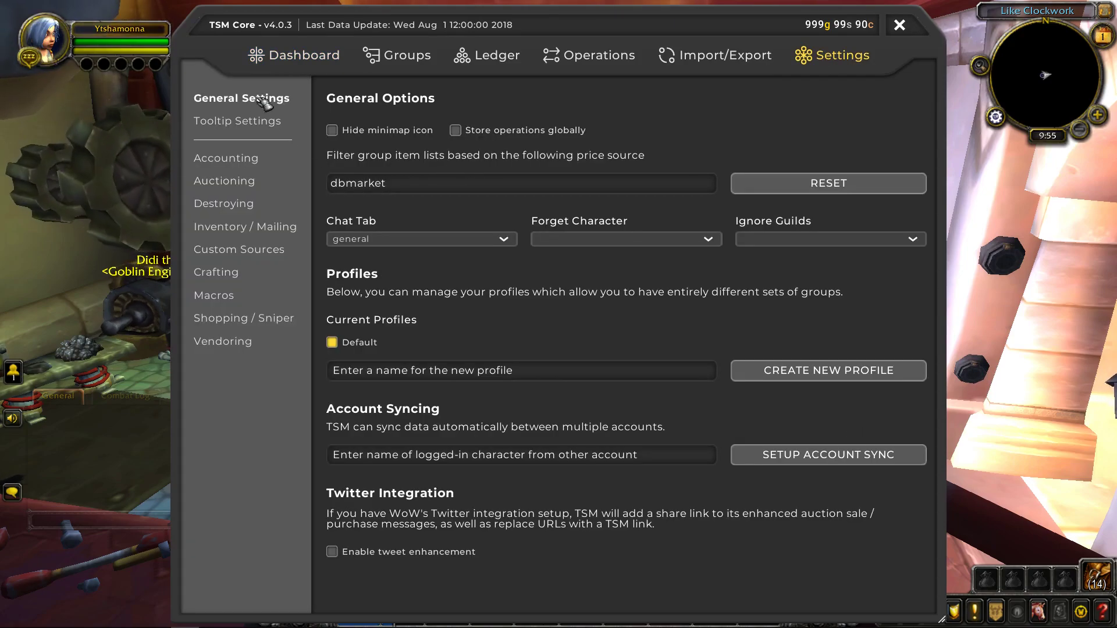
{"action": "left_click", "coordinate": [250, 121]}
{"action": "left_click", "coordinate": [254, 160]}
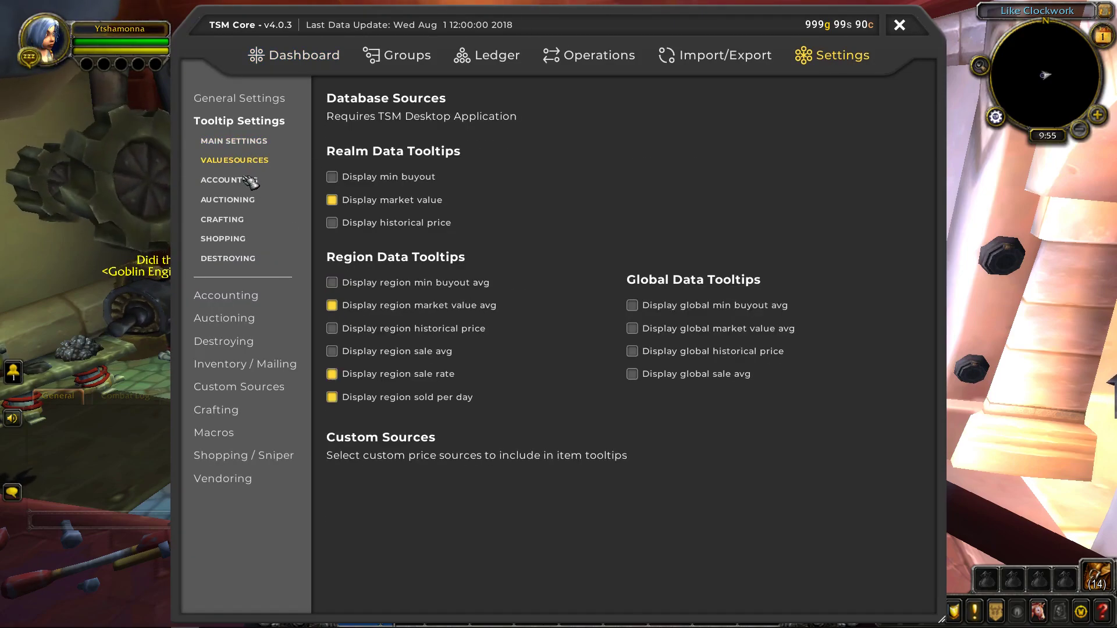
Turn off the region sale rate in the tooltips and check the dagger's tooltip in the bag
{"action": "key", "text": "b"}
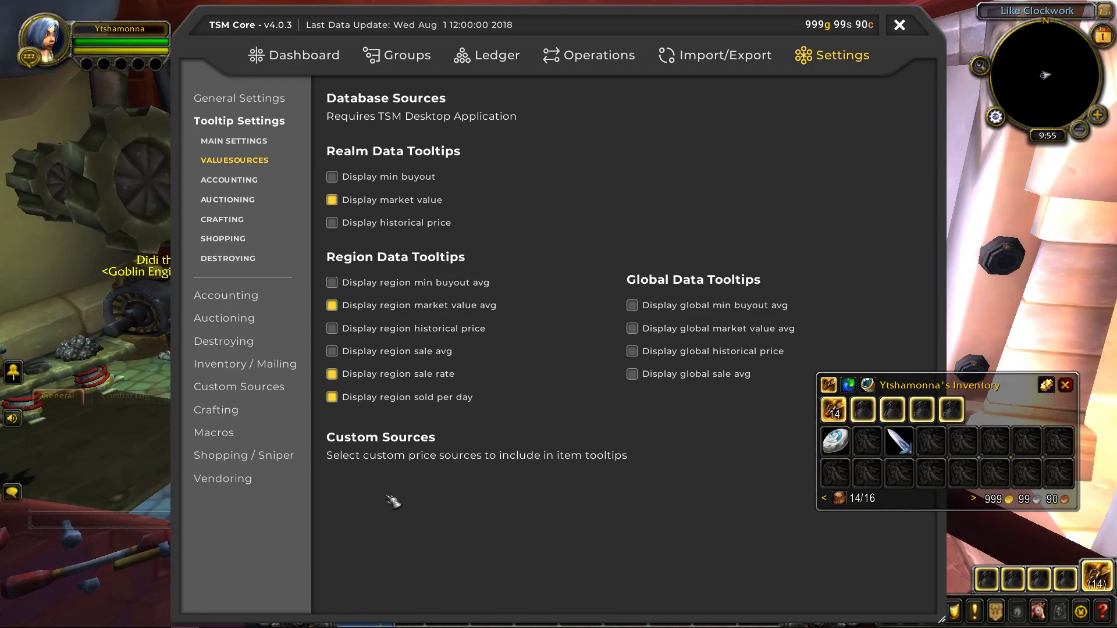
{"action": "left_click", "coordinate": [347, 377]}
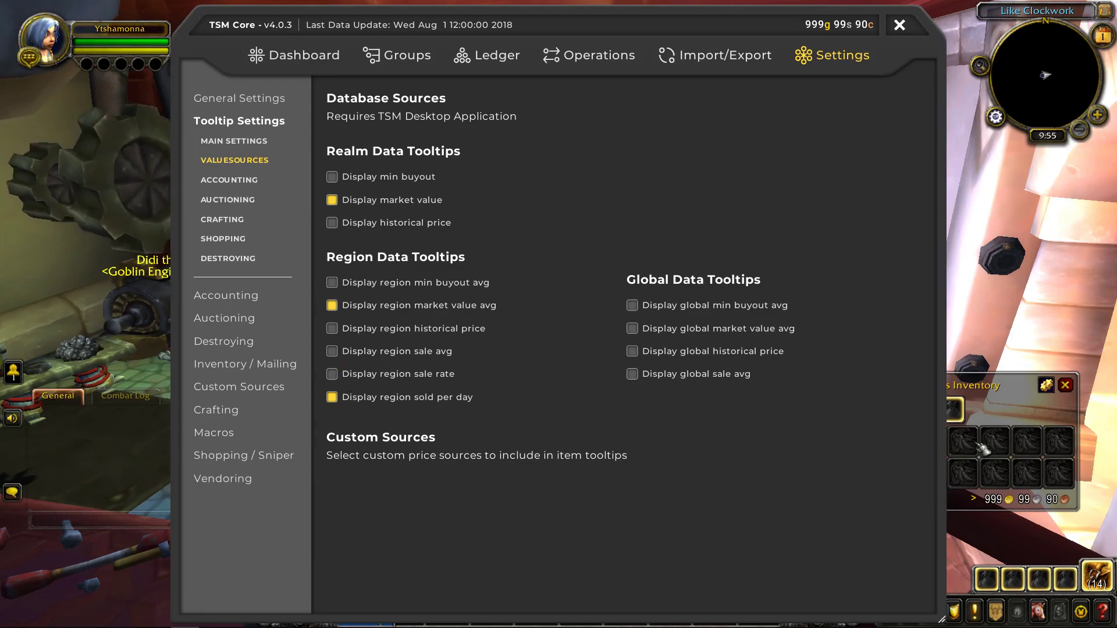
{"action": "left_click", "coordinate": [1011, 446]}
{"action": "mouse_move", "coordinate": [907, 444]}
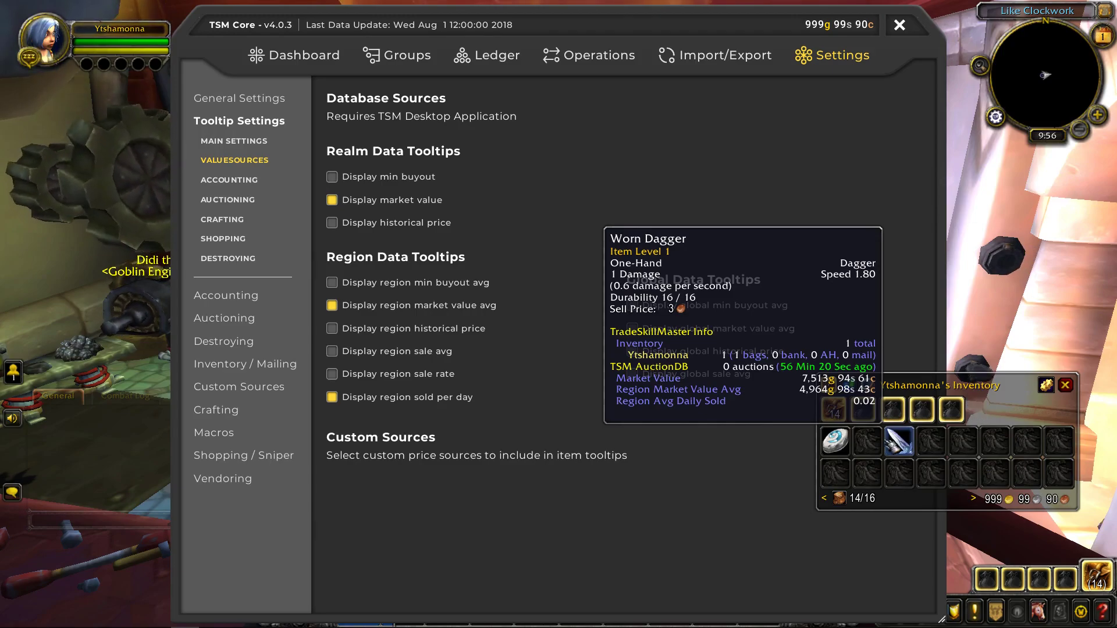
Review the Accounting, Auctioning, Crafting, Shopping and Destroying tooltip options
{"action": "left_click", "coordinate": [250, 180]}
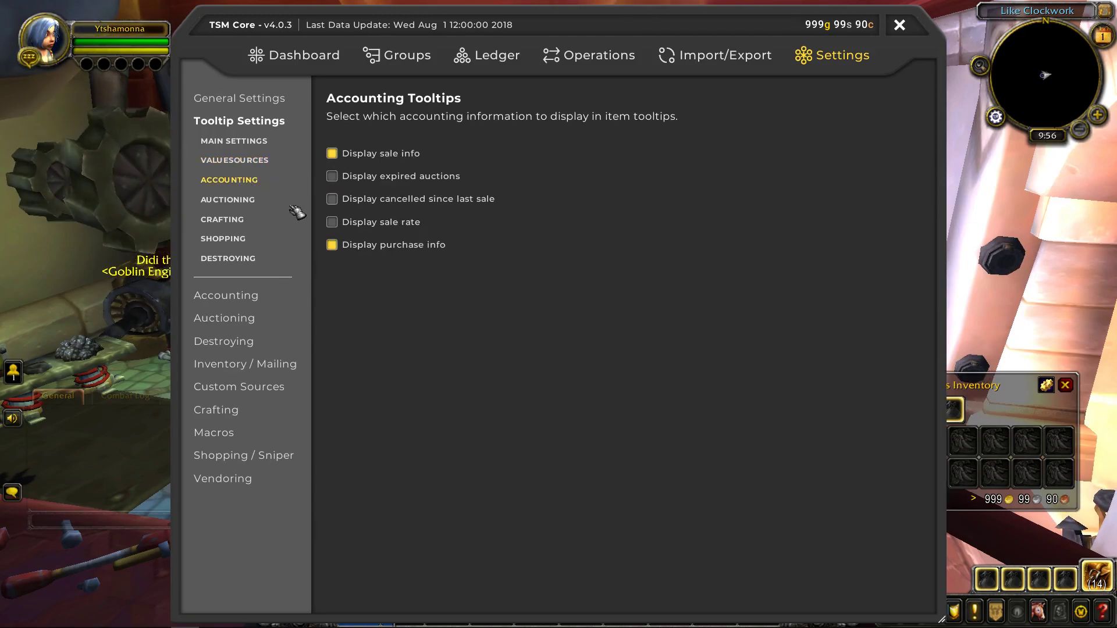
{"action": "left_click", "coordinate": [256, 201]}
{"action": "left_click", "coordinate": [247, 220]}
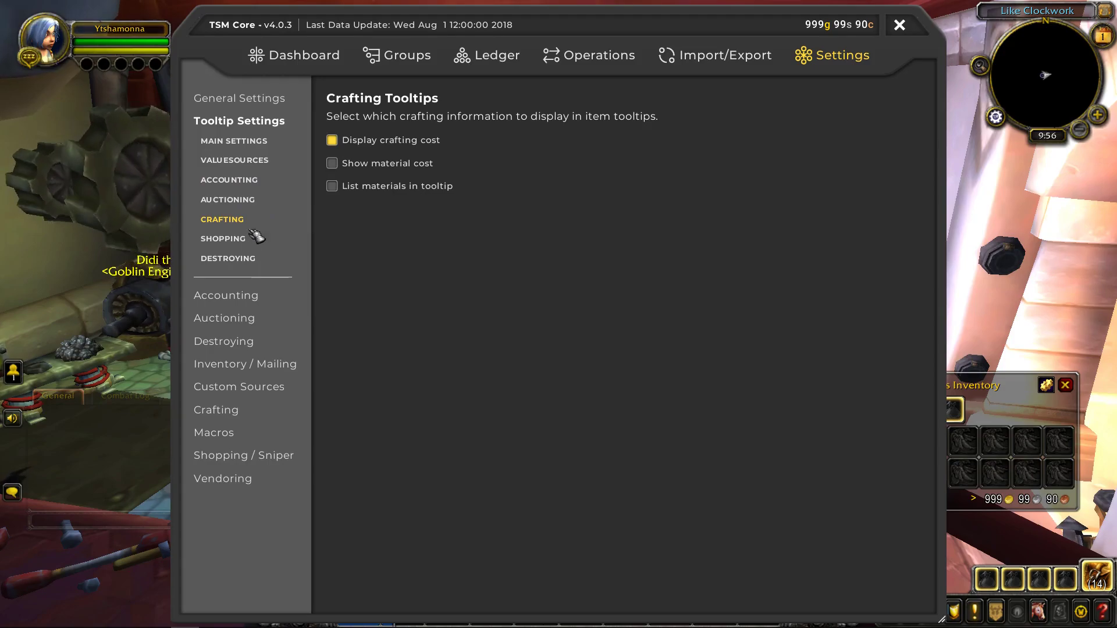
{"action": "left_click", "coordinate": [226, 240]}
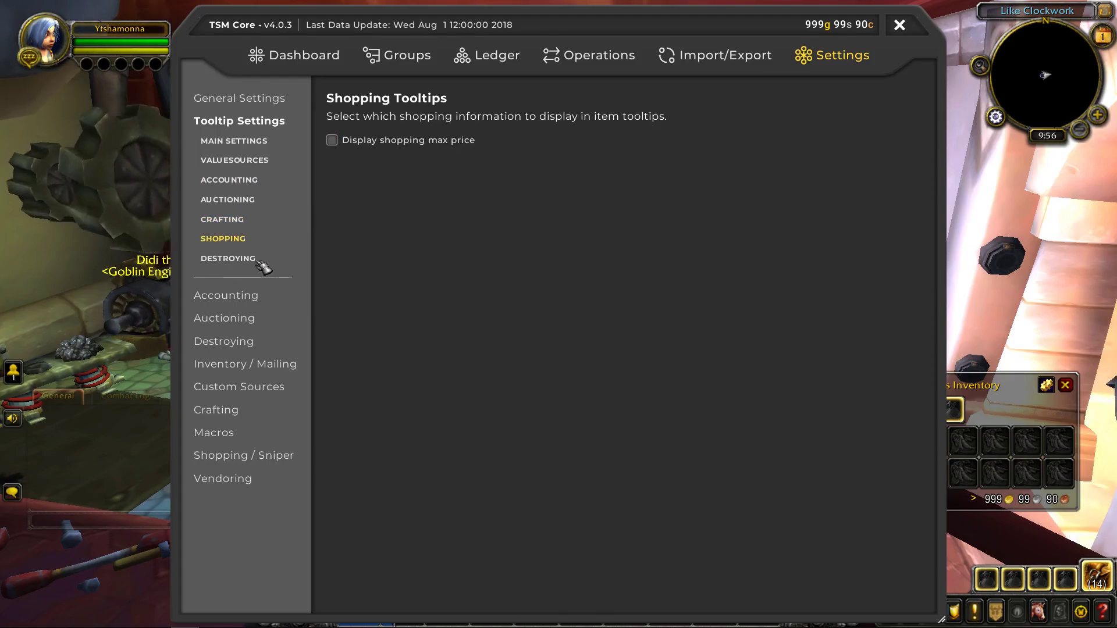
{"action": "left_click", "coordinate": [258, 262]}
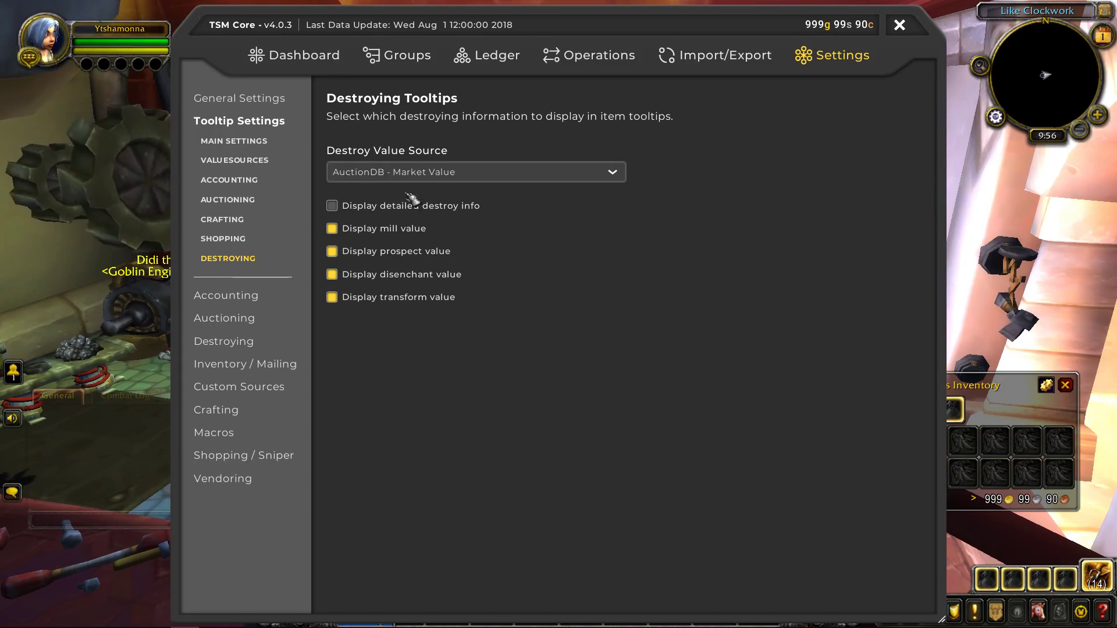
Review the main Accounting and Shopping / Sniper settings, and close the TSM window
{"action": "left_click", "coordinate": [245, 298]}
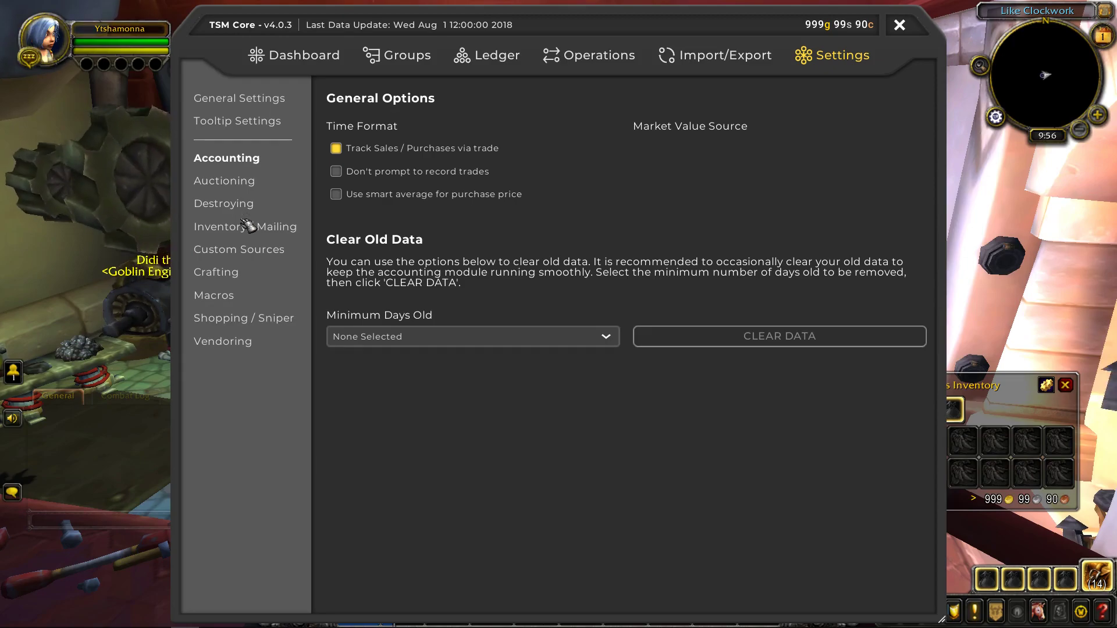
{"action": "left_click", "coordinate": [232, 320]}
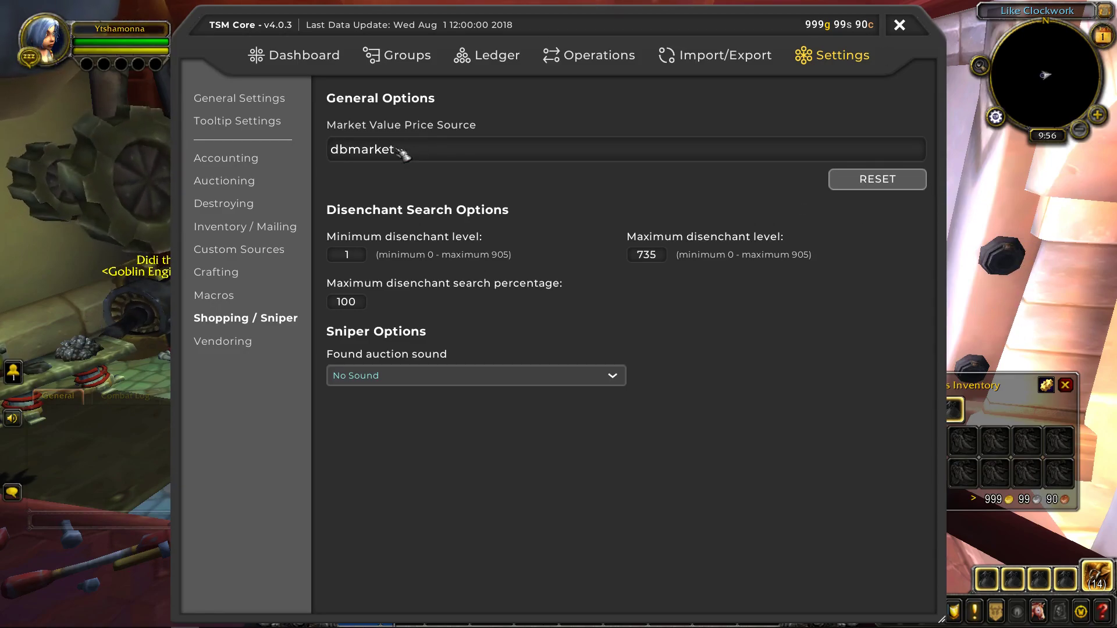
{"action": "left_click", "coordinate": [899, 25]}
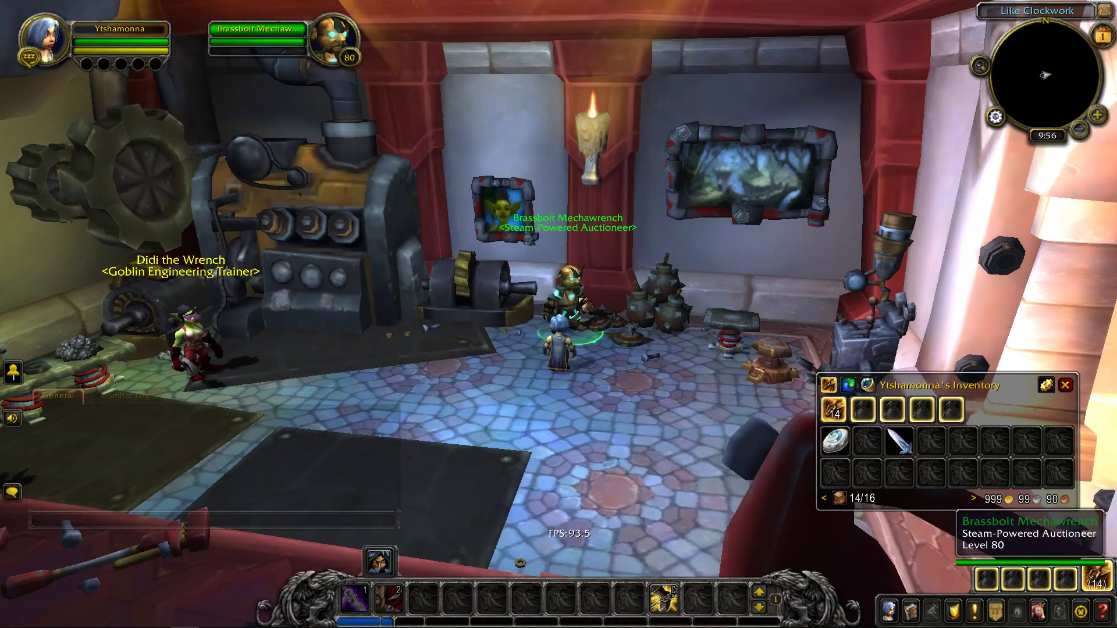
Open the TSM auction house at the Steam-Powered Auctioneer and activate the filter search field for Shopping
{"action": "right_click", "coordinate": [567, 291]}
{"action": "left_click", "coordinate": [385, 52]}
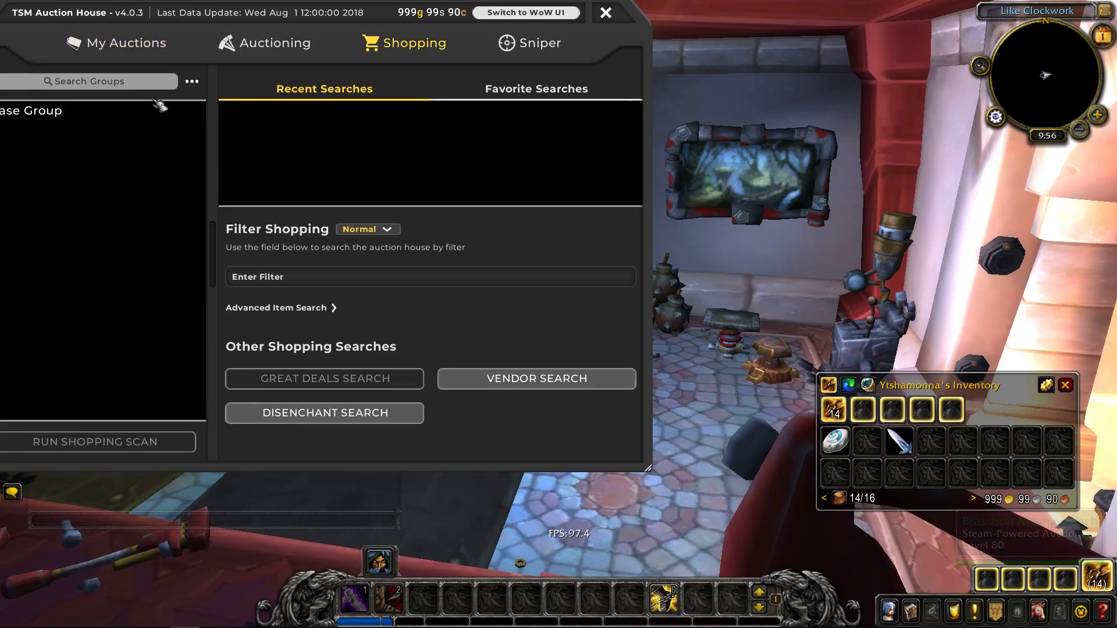
{"action": "left_click", "coordinate": [417, 271]}
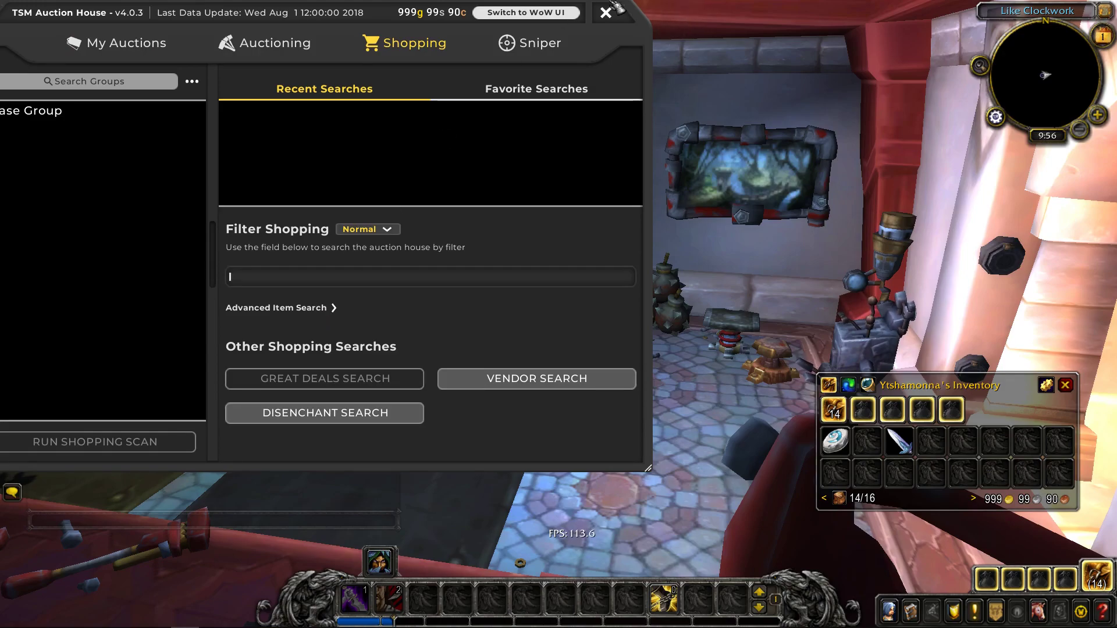
Search Shopping for arkhana, bring the full auction house window into view and check the Arkhana tooltip
{"action": "key", "text": "Return"}
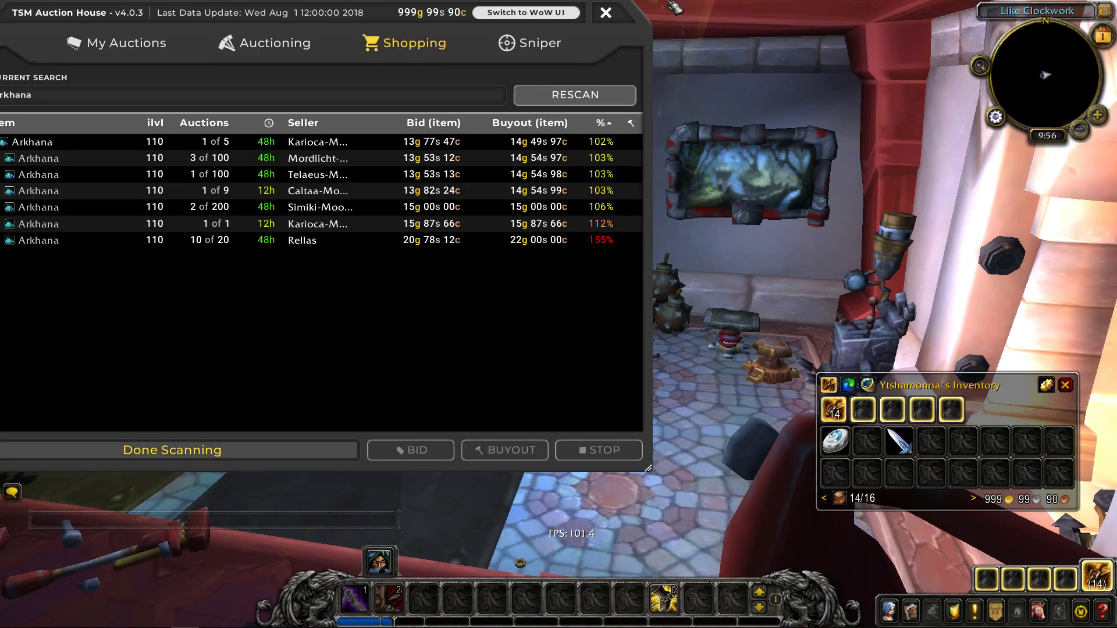
{"action": "left_click_drag", "start_coordinate": [368, 12], "coordinate": [517, 45]}
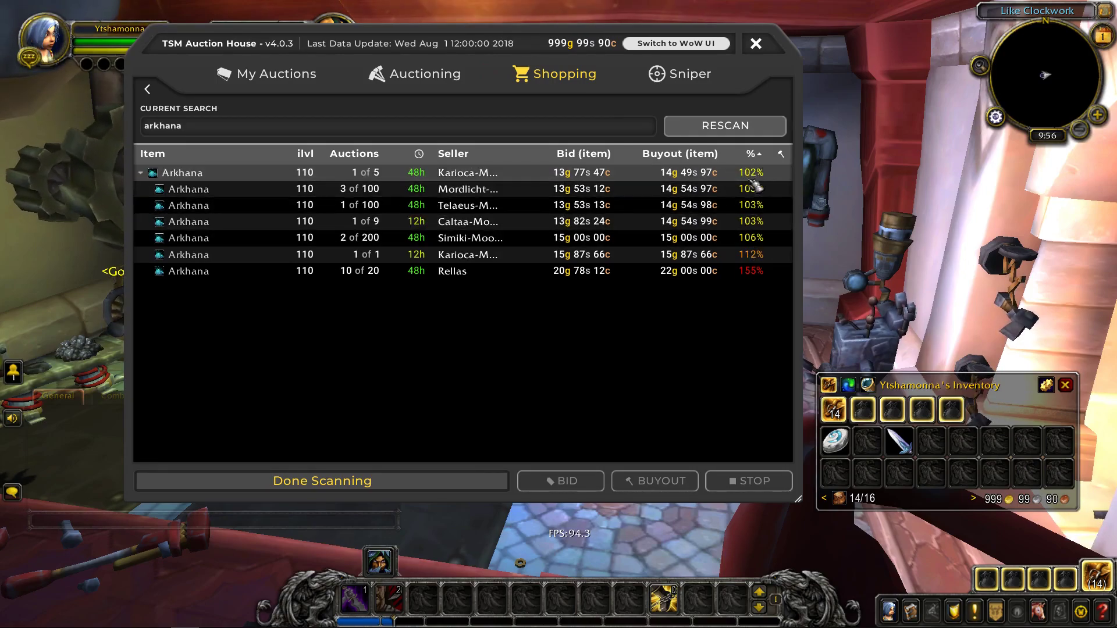
{"action": "mouse_move", "coordinate": [177, 173]}
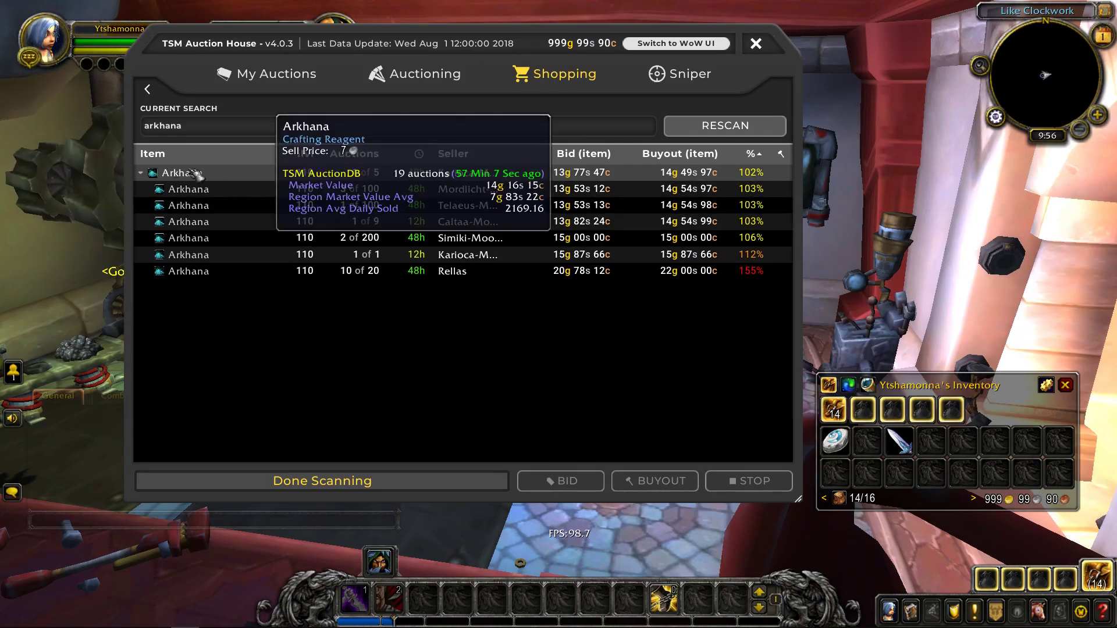
View the My Auctions page and return to the Shopping results
{"action": "left_click", "coordinate": [300, 82]}
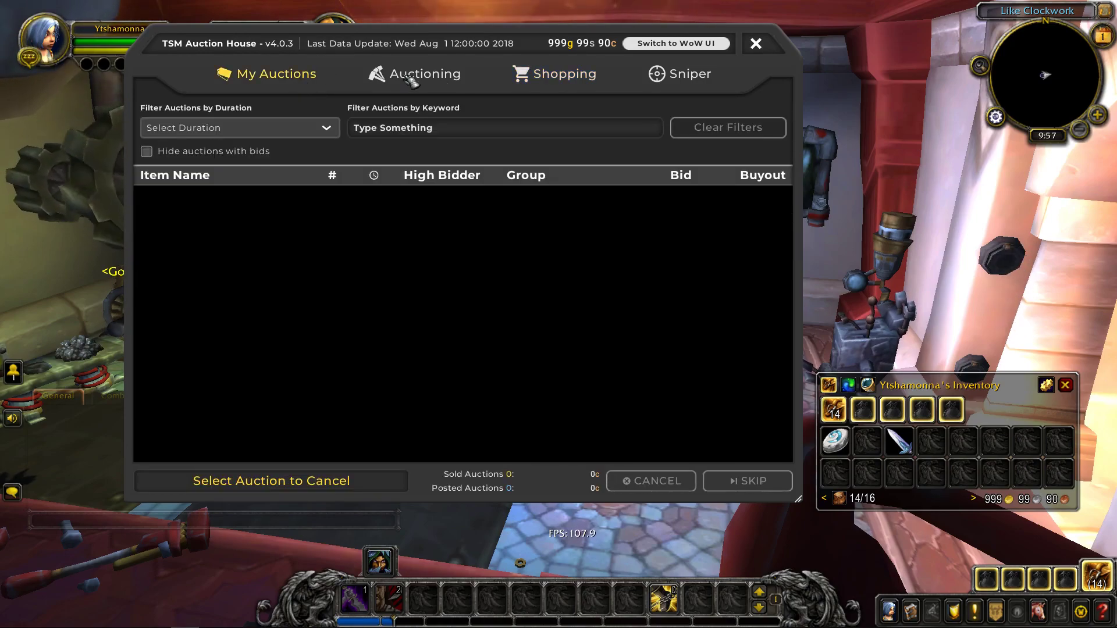
{"action": "left_click", "coordinate": [575, 81]}
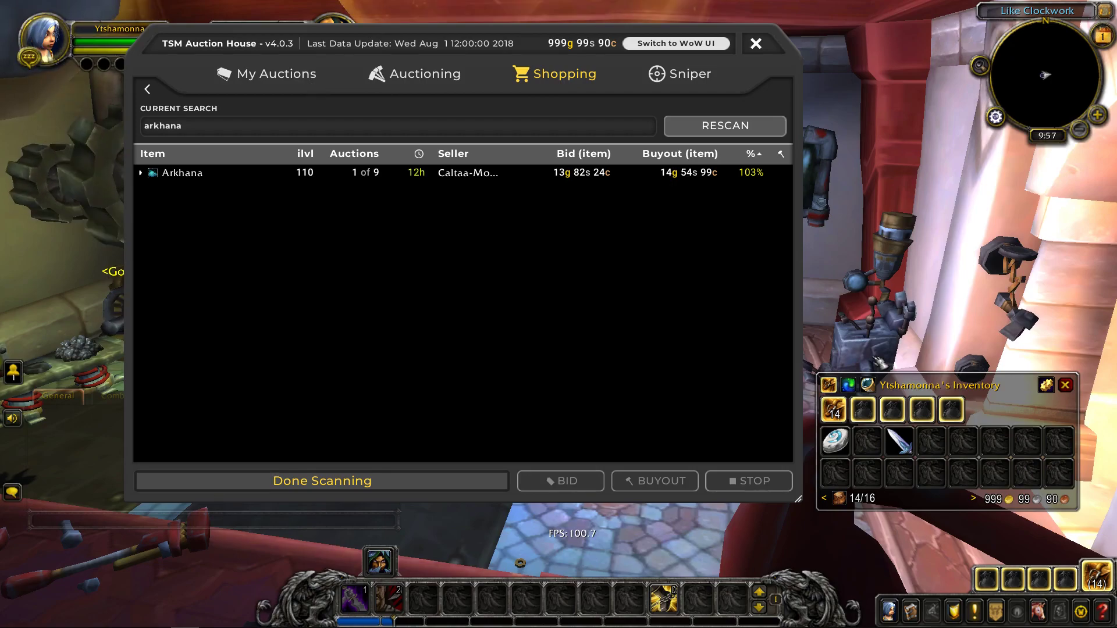
Switch the auction house to the default WoW UI and search for Worn Dagger
{"action": "mouse_move", "coordinate": [899, 441]}
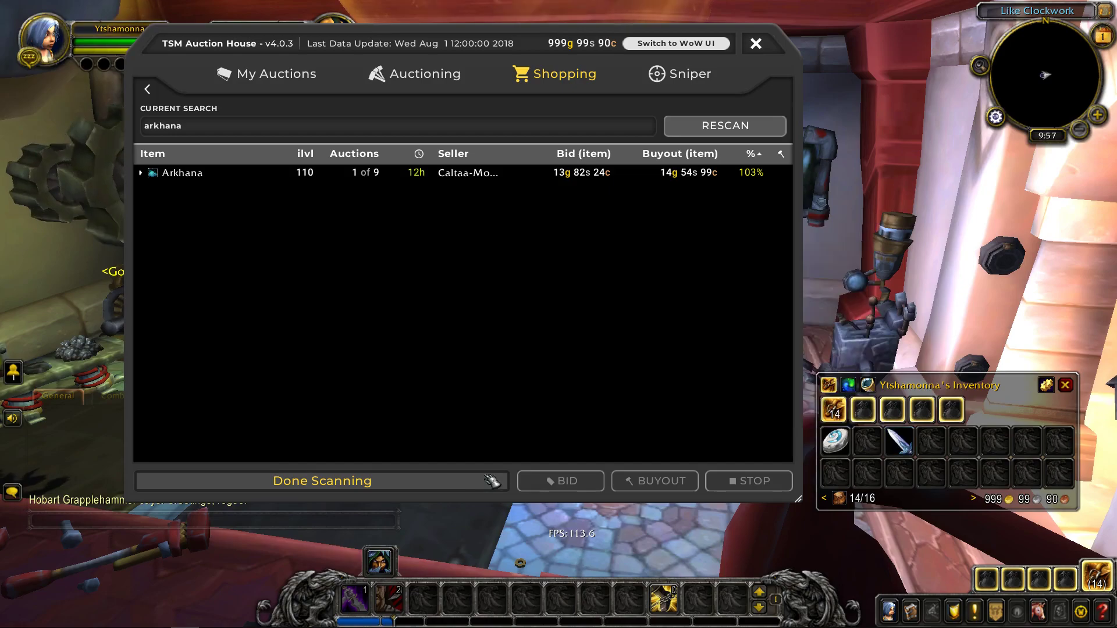
{"action": "left_click", "coordinate": [676, 43]}
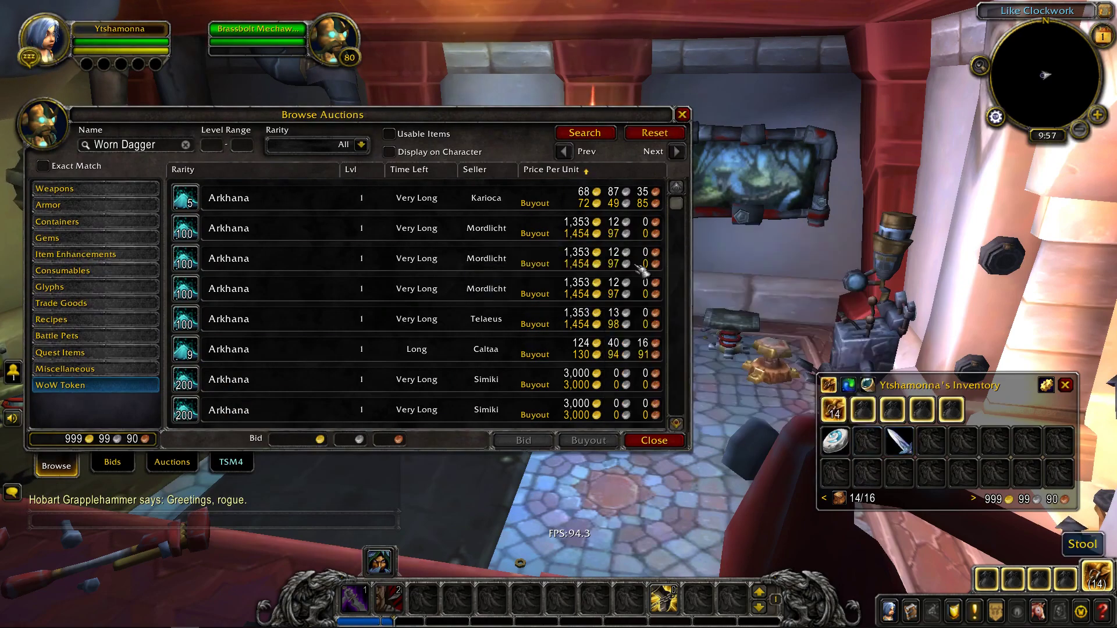
{"action": "left_click", "coordinate": [562, 131]}
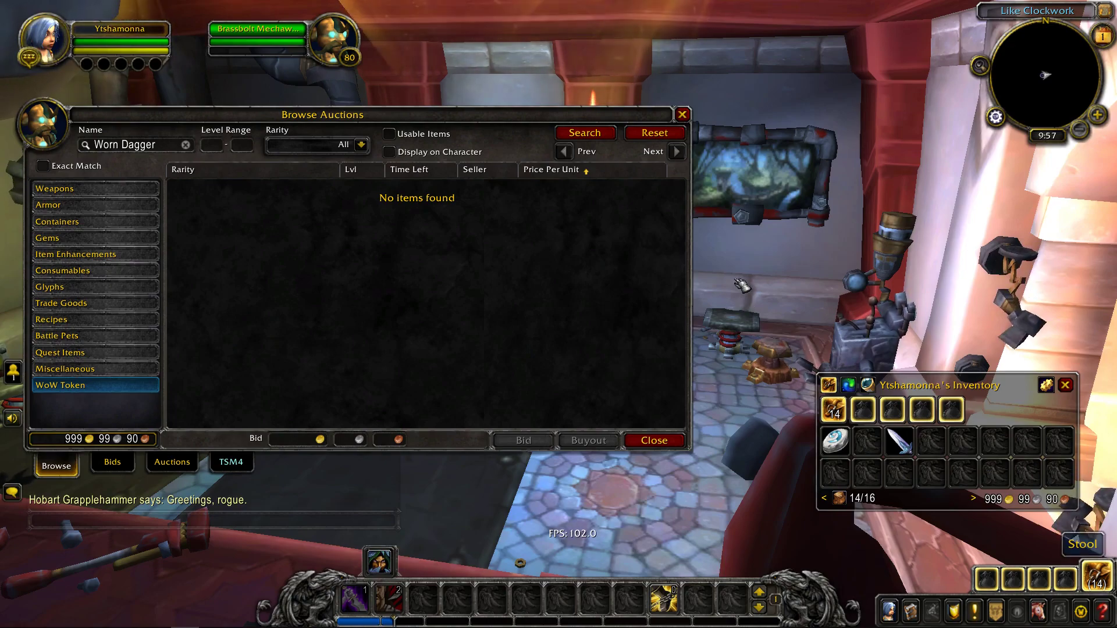
Open the TSM Shopping / Sniper settings with /tsm and set the market value price source to dbregionhistorical
{"action": "key", "text": "Return"}
{"action": "type", "text": "/tsm"}
{"action": "key", "text": "Return"}
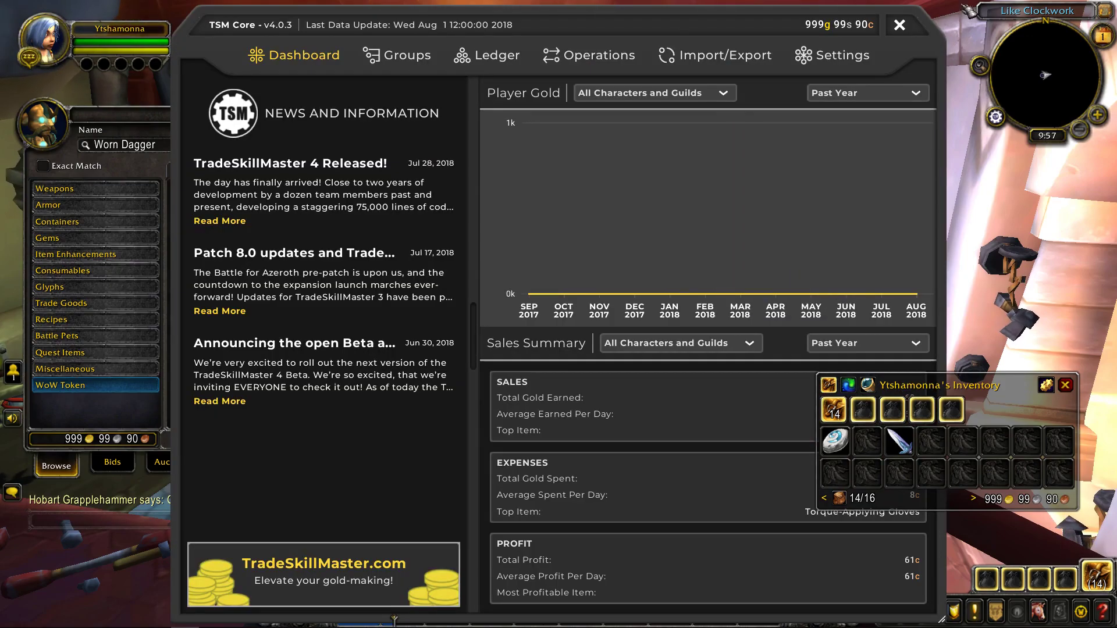
{"action": "left_click", "coordinate": [832, 55]}
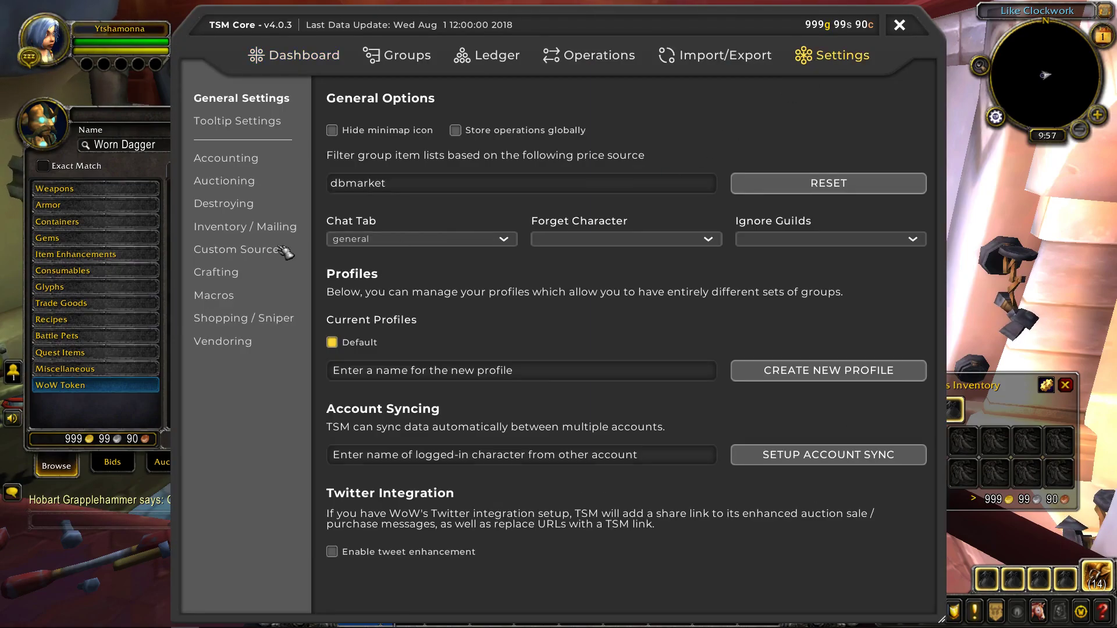
{"action": "left_click", "coordinate": [251, 319]}
{"action": "key", "text": "BackSpace"}
{"action": "key", "text": "BackSpace"}
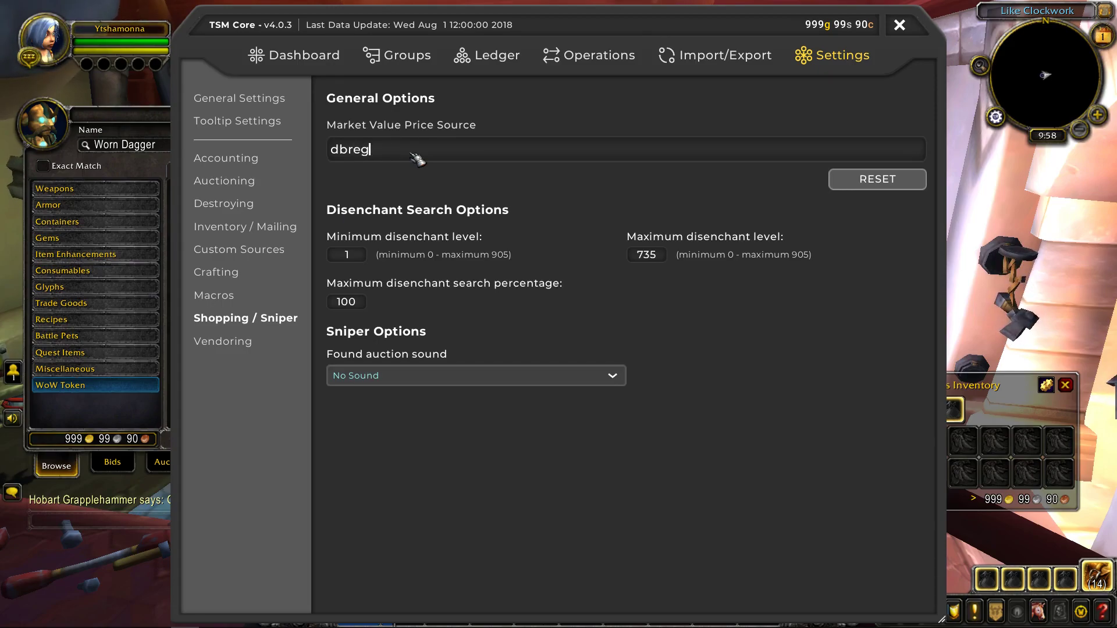
{"action": "type", "text": "regionhistorical"}
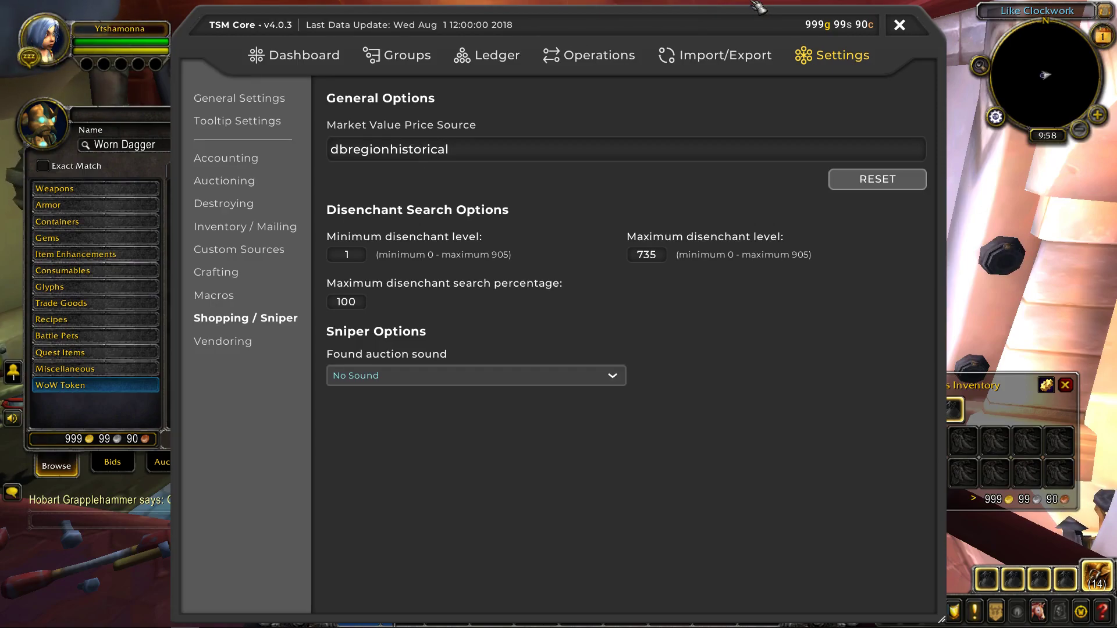
{"action": "left_click", "coordinate": [930, 407]}
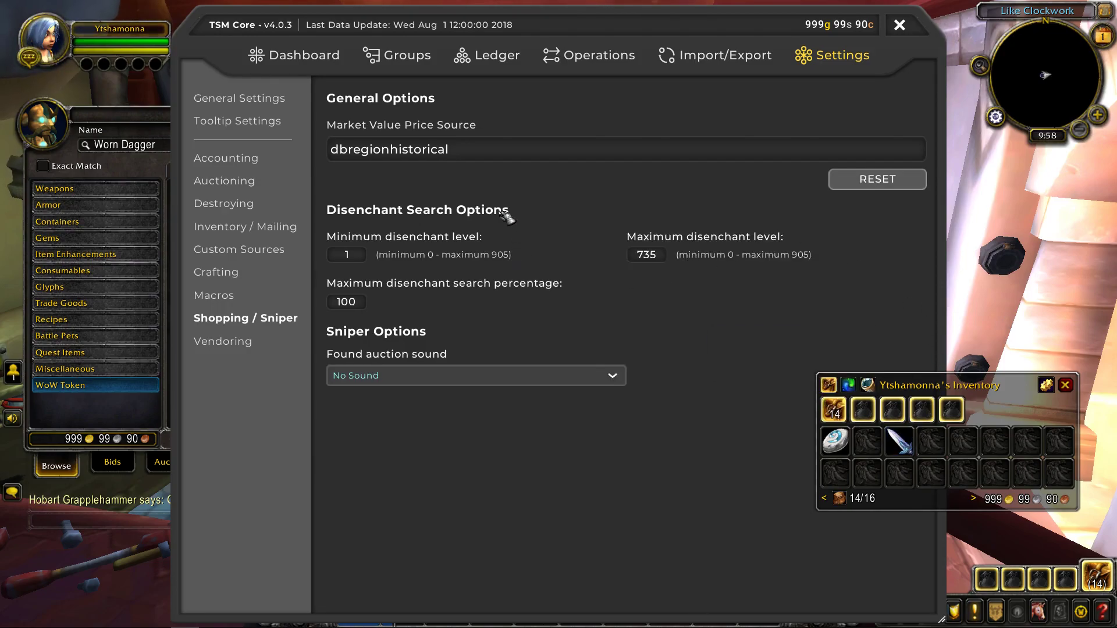
Set the Sniper's found auction sound to Fishing Reel In
{"action": "left_click", "coordinate": [386, 375]}
{"action": "scroll", "coordinate": [456, 477], "scroll_direction": "down", "scroll_amount": 5}
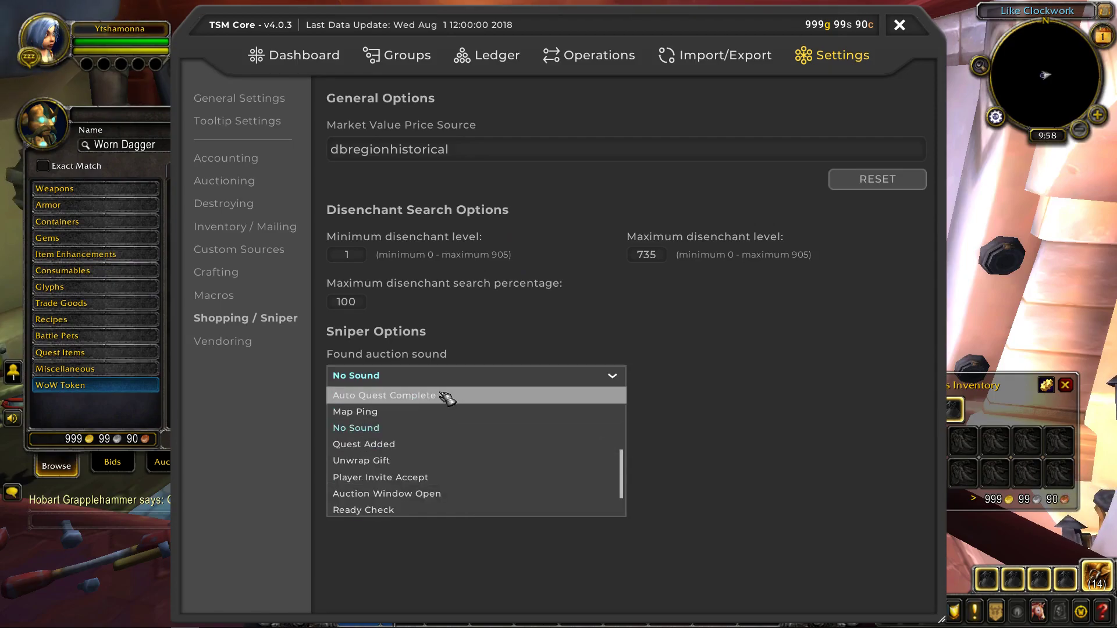
{"action": "scroll", "coordinate": [451, 424], "scroll_direction": "down", "scroll_amount": 2}
{"action": "left_click", "coordinate": [420, 492]}
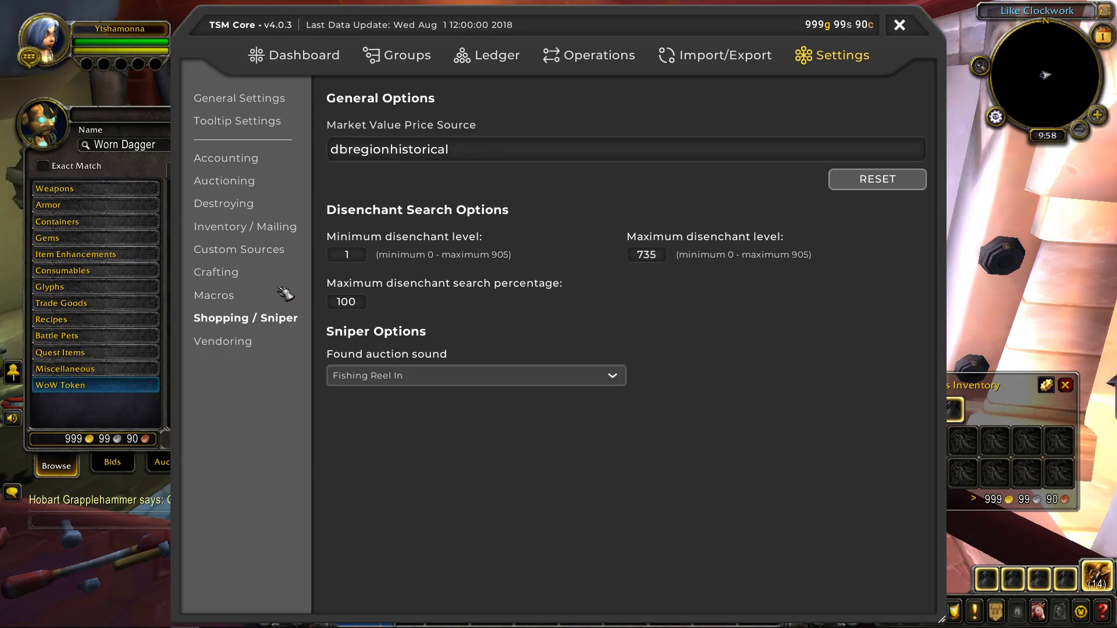
Close the settings, return to the TSM auction house and view the Sniper page
{"action": "left_click", "coordinate": [903, 31]}
{"action": "left_click", "coordinate": [231, 461]}
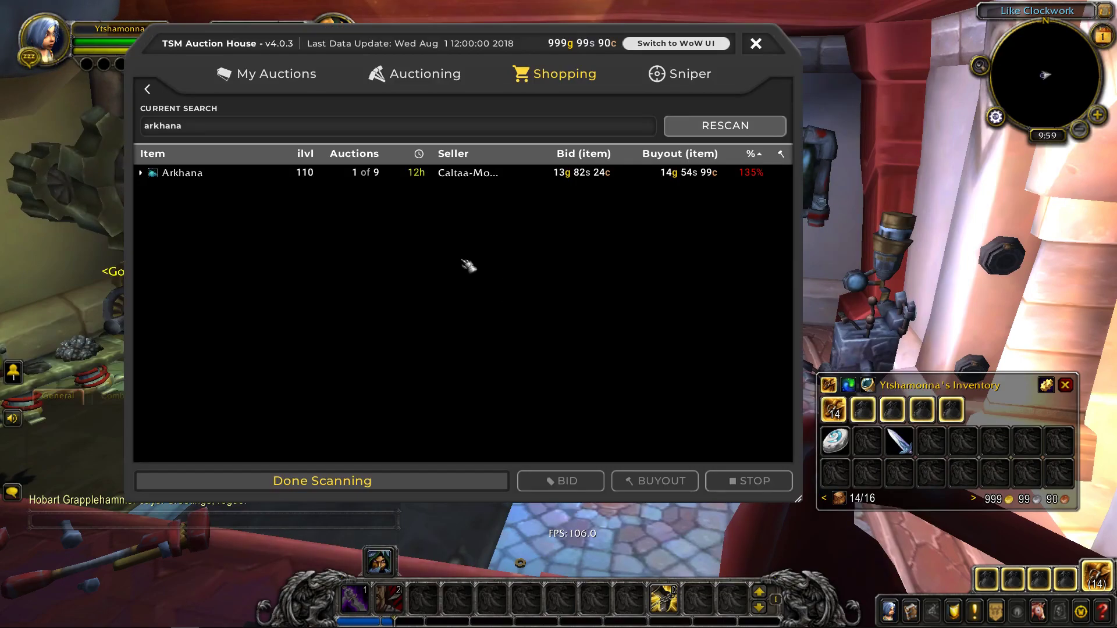
{"action": "left_click", "coordinate": [147, 89]}
{"action": "left_click", "coordinate": [679, 74]}
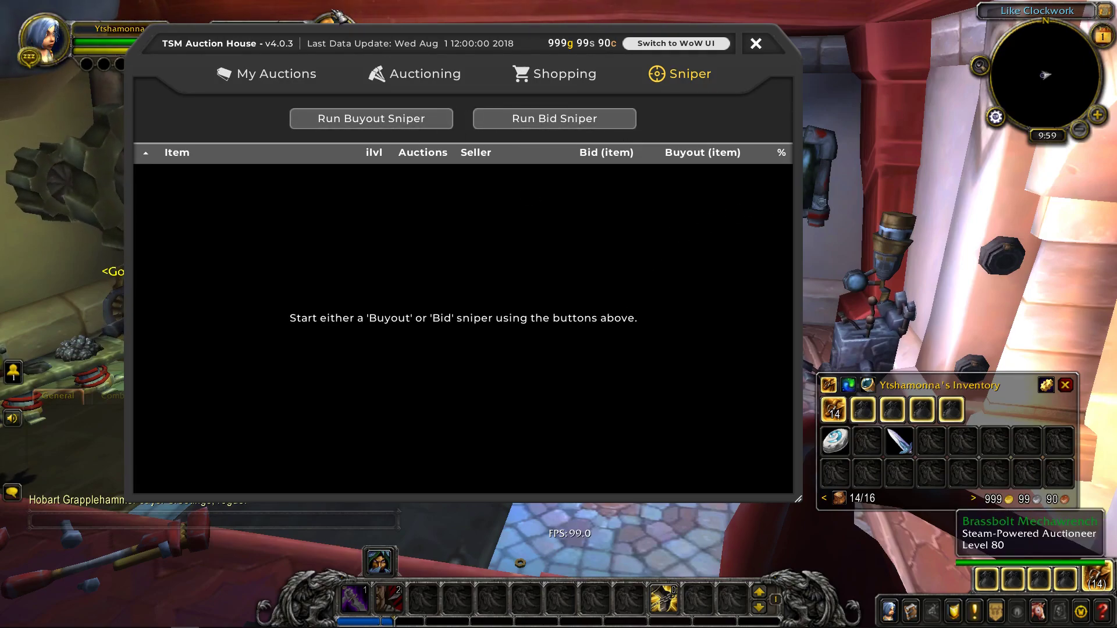
Reopen TSM with /tsm, close the auction house window and bring up the Macros settings
{"action": "type", "text": "/tsm"}
{"action": "key", "text": "Return"}
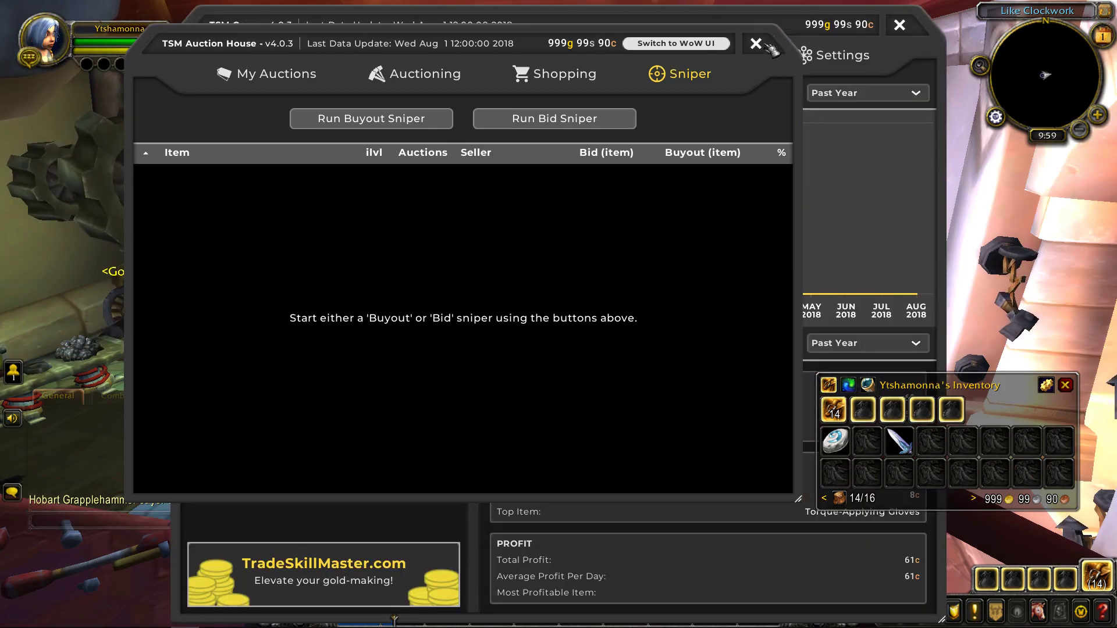
{"action": "left_click", "coordinate": [765, 46]}
{"action": "left_click", "coordinate": [806, 54]}
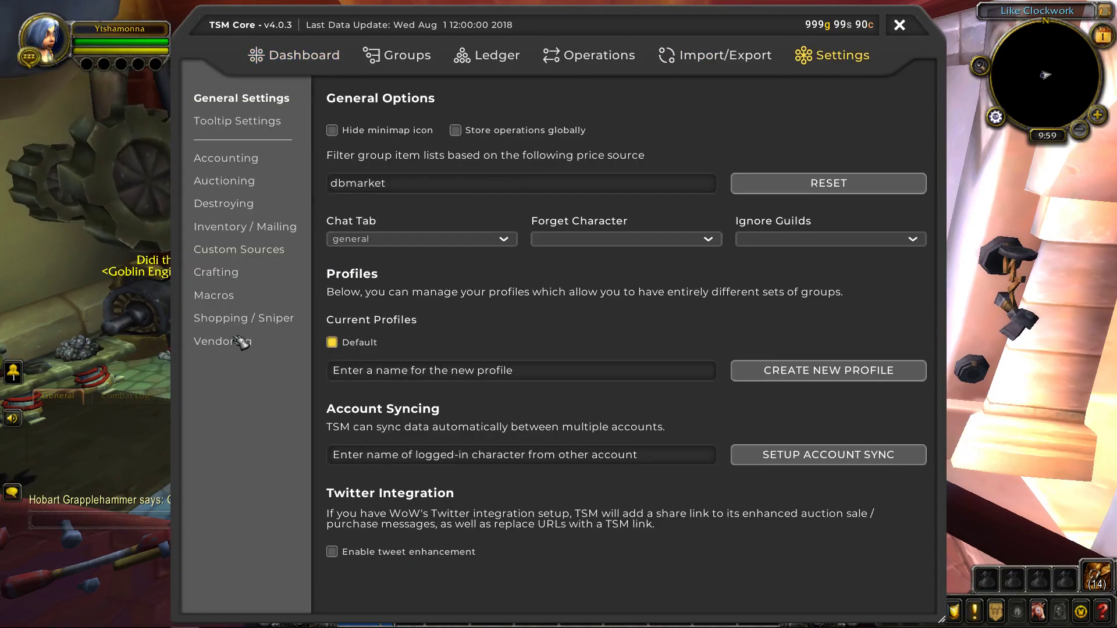
{"action": "left_click", "coordinate": [231, 295]}
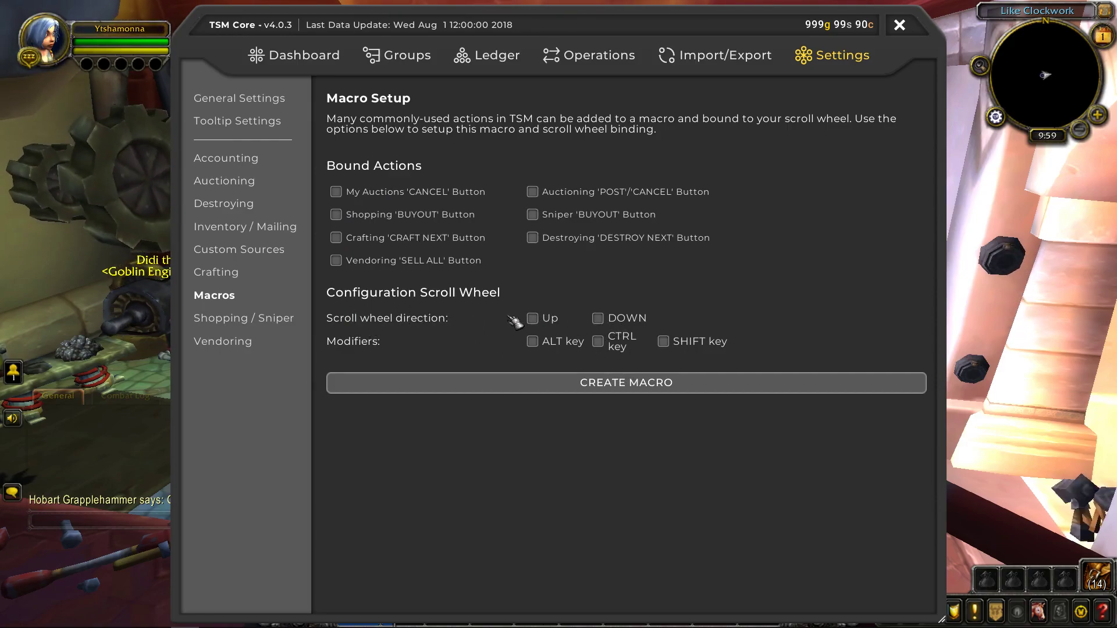
Create a CTRL scroll-wheel macro for Up and DOWN, bound to My Auctions cancel, Auctioning post/cancel, Shopping buyout and Sniper buyout
{"action": "left_click", "coordinate": [533, 318]}
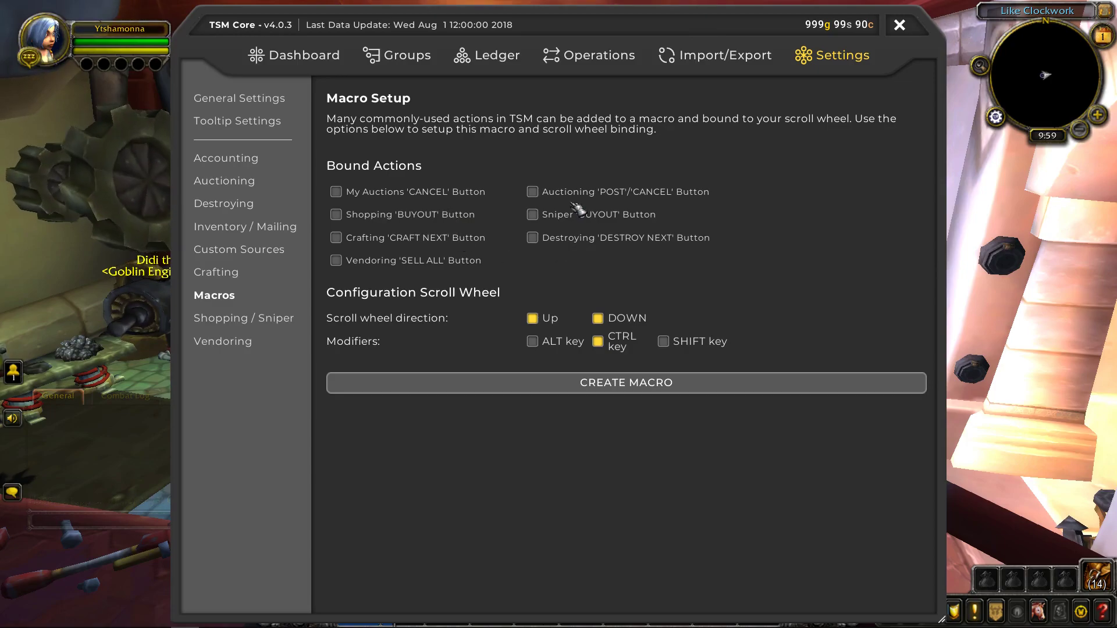
{"action": "left_click", "coordinate": [538, 209]}
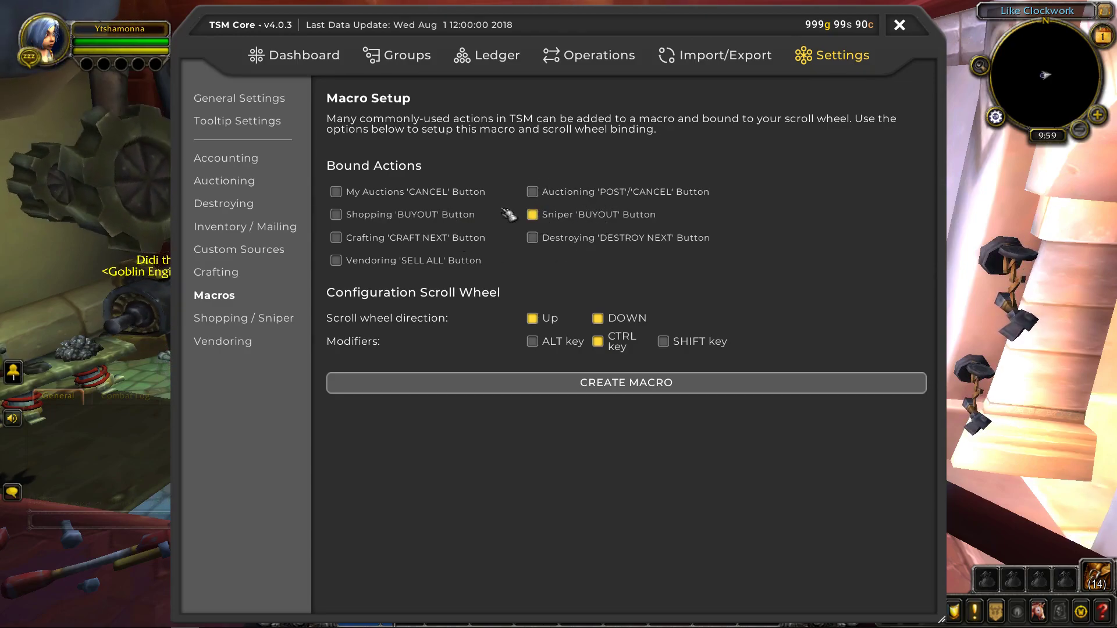
{"action": "left_click", "coordinate": [533, 192]}
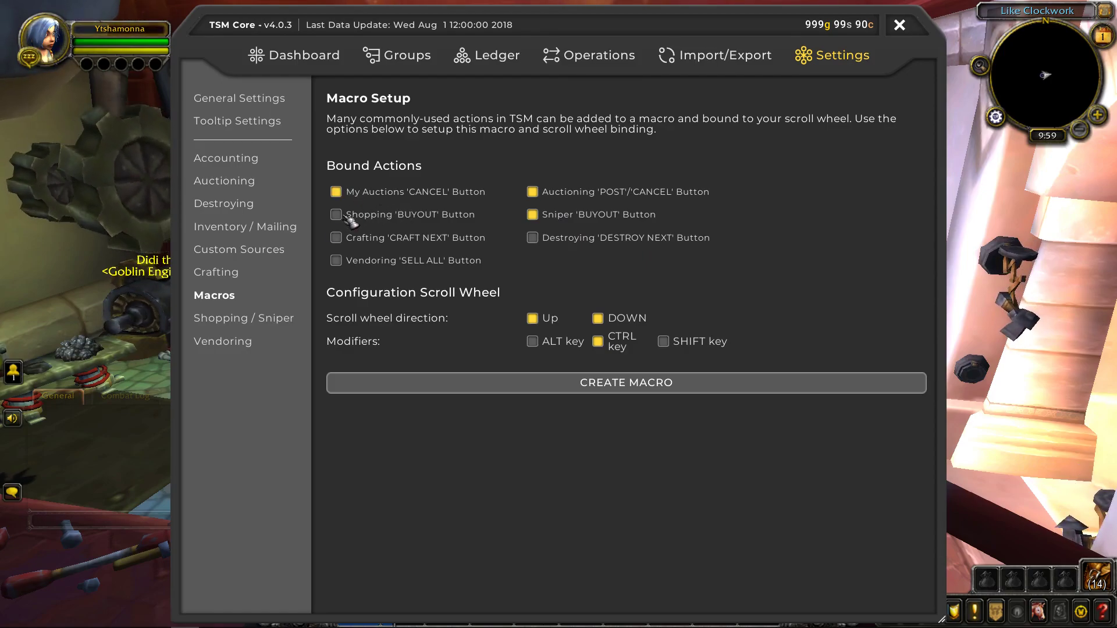
{"action": "left_click", "coordinate": [523, 389]}
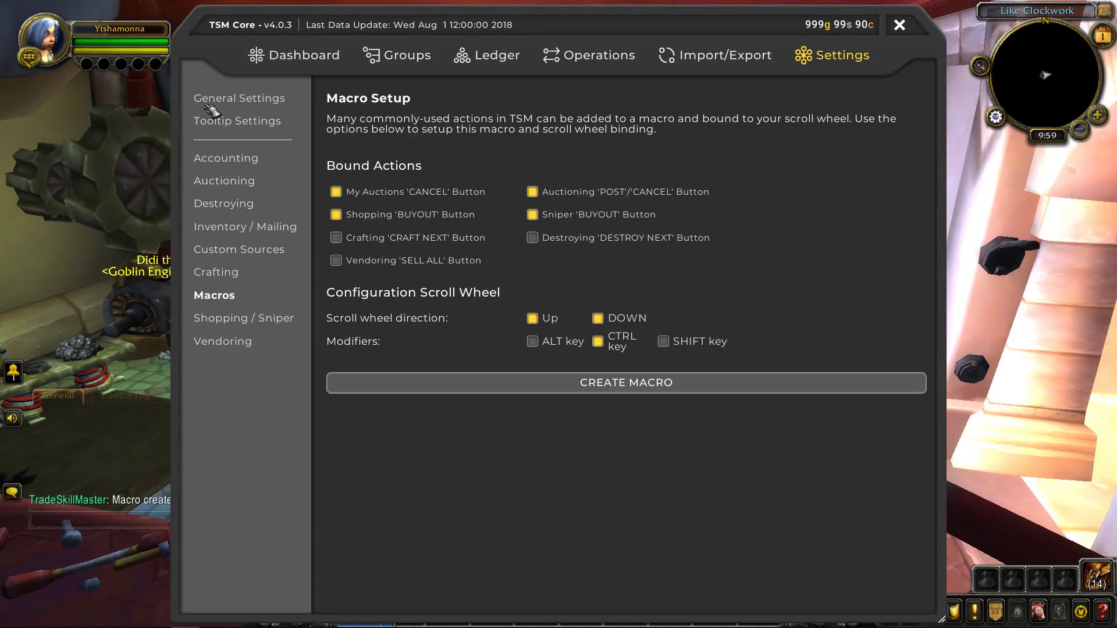
Review the Crafting, Custom Sources, Inventory / Mailing, Destroying, Auctioning and Accounting settings
{"action": "left_click", "coordinate": [249, 272]}
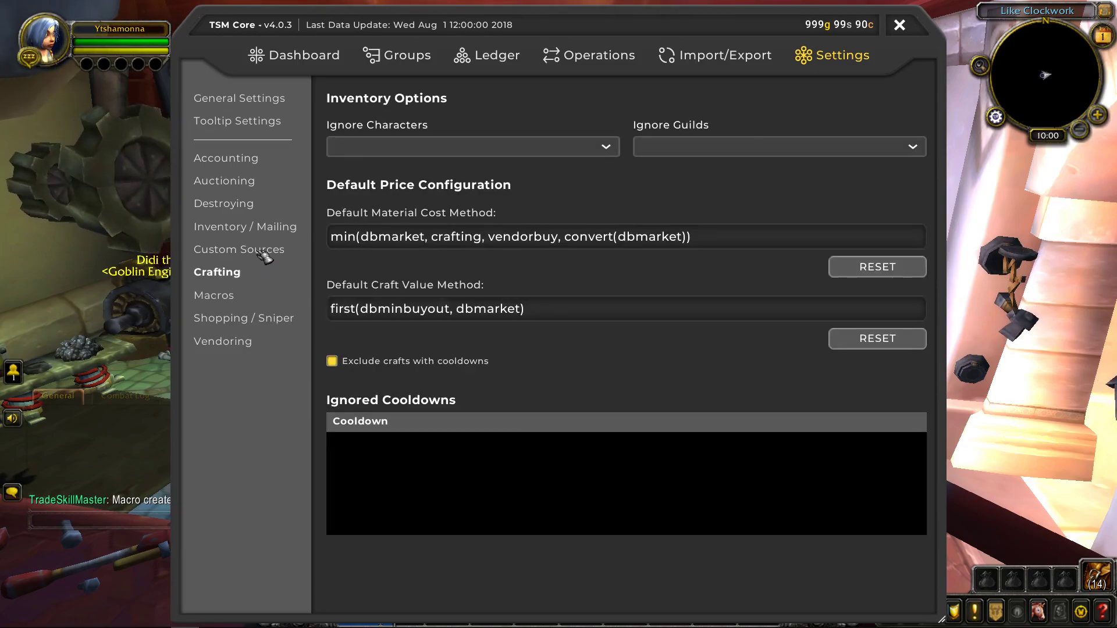
{"action": "left_click", "coordinate": [263, 249]}
{"action": "left_click", "coordinate": [281, 228]}
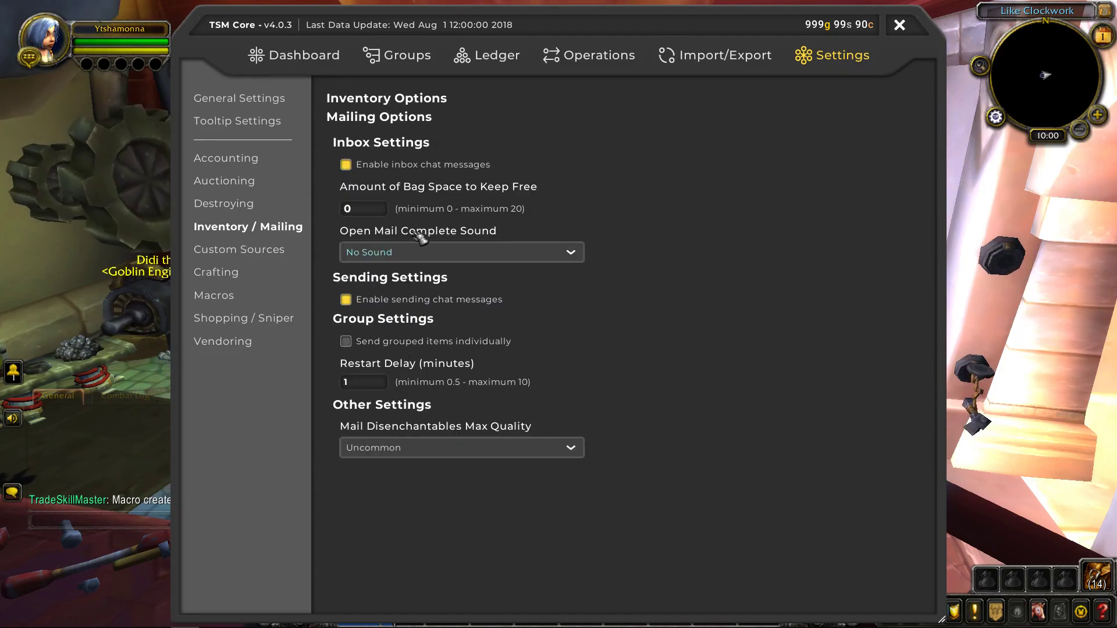
{"action": "left_click", "coordinate": [240, 204]}
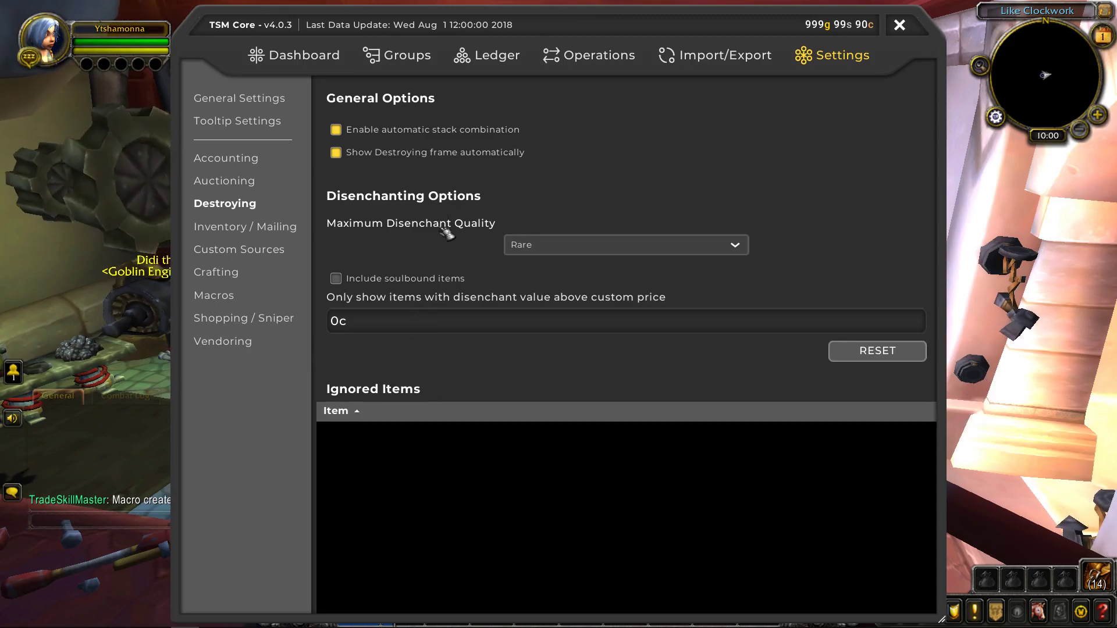
{"action": "left_click", "coordinate": [251, 182]}
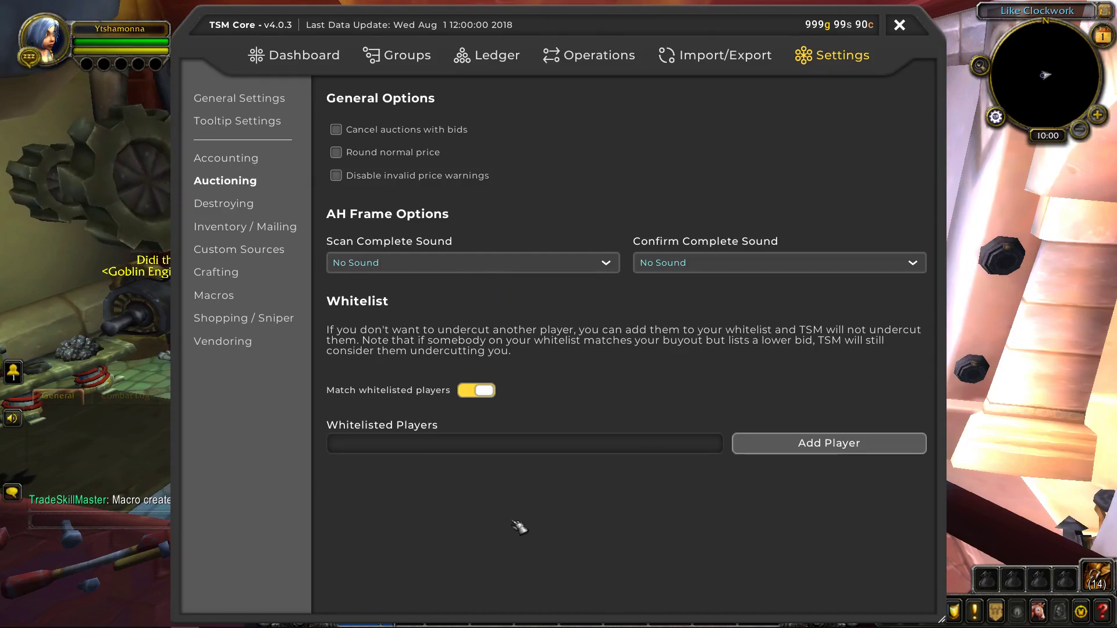
{"action": "left_click", "coordinate": [226, 158]}
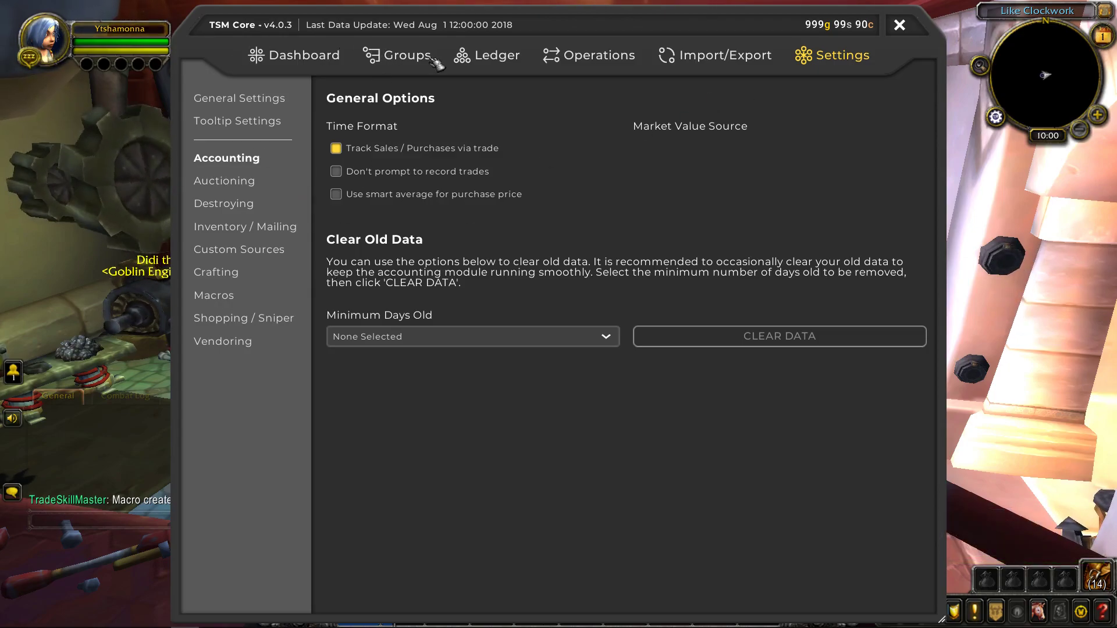
Review the Ledger's Revenue records for sales, other income and resale, and its Expenses purchases
{"action": "left_click", "coordinate": [504, 59]}
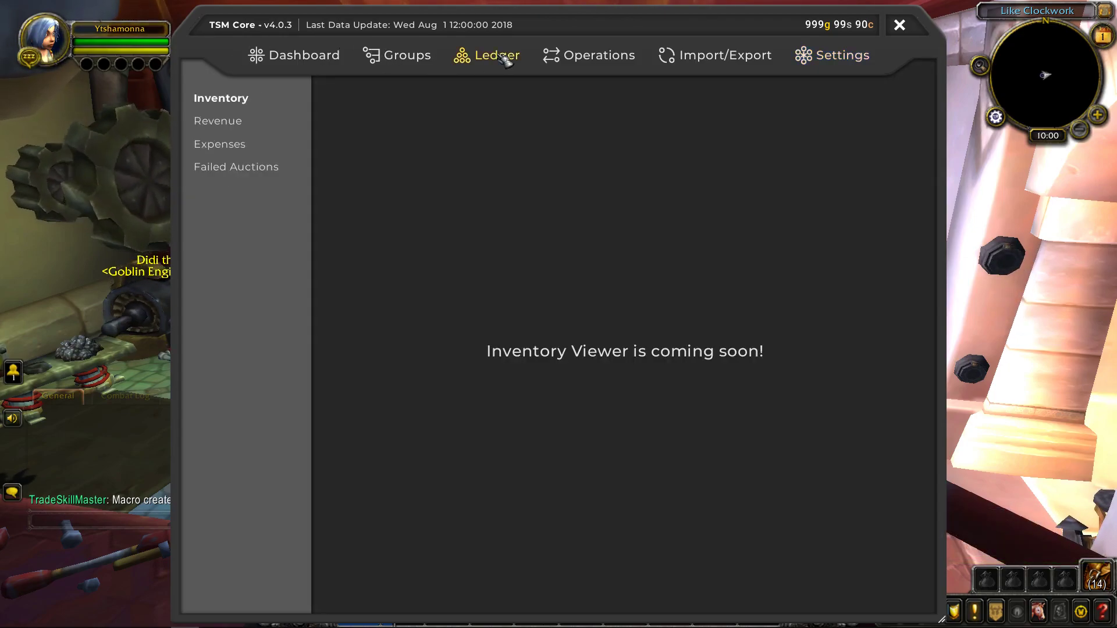
{"action": "left_click", "coordinate": [262, 127]}
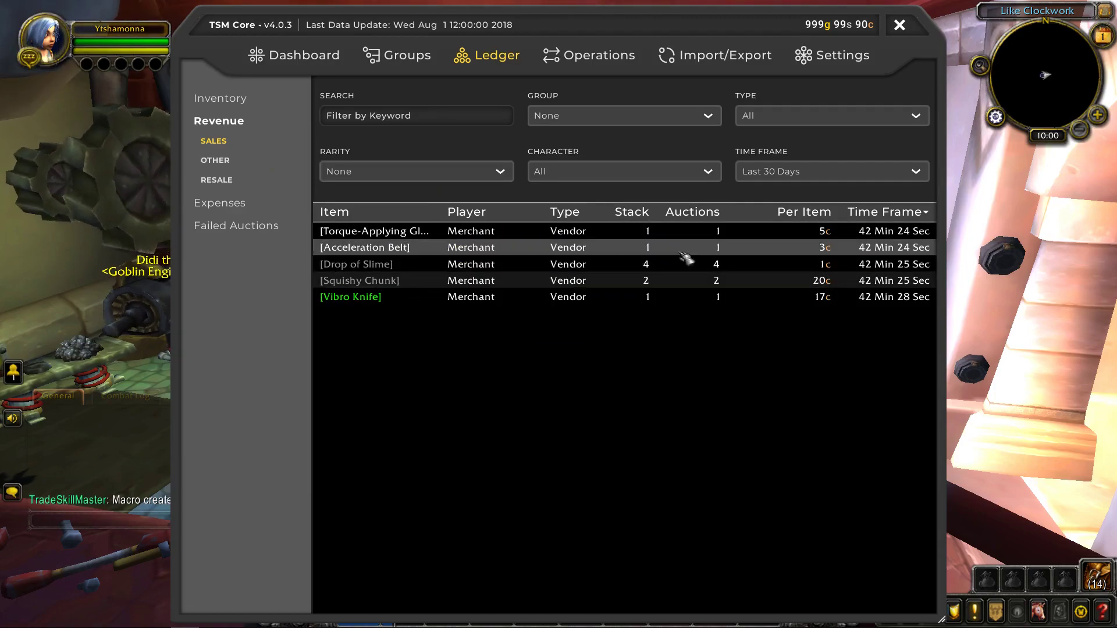
{"action": "left_click", "coordinate": [224, 164]}
{"action": "left_click", "coordinate": [220, 139]}
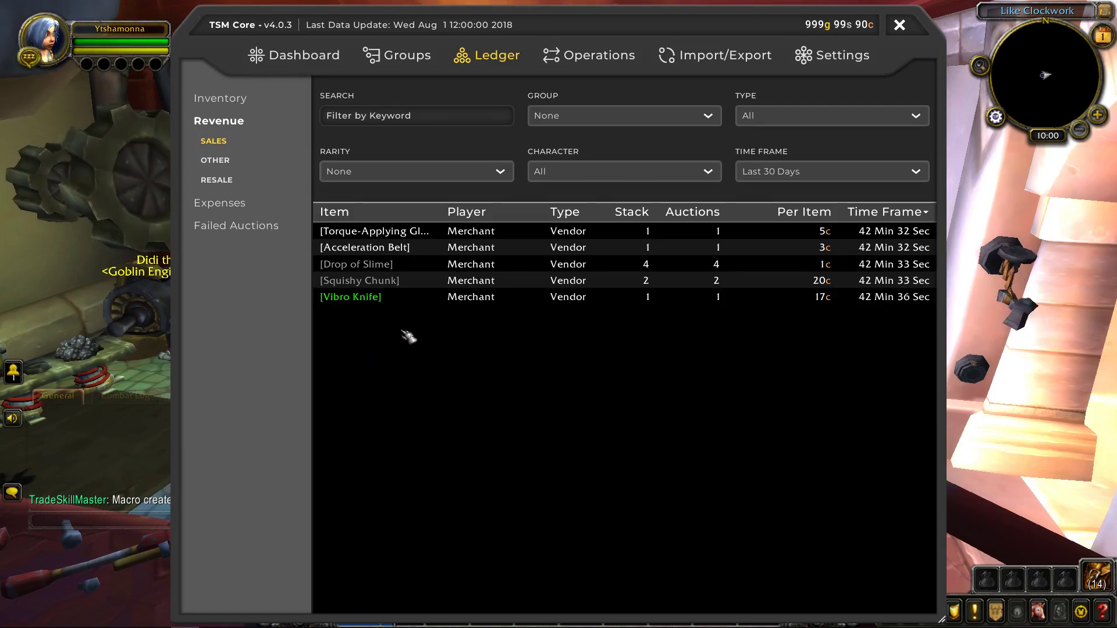
{"action": "left_click", "coordinate": [237, 161]}
{"action": "left_click", "coordinate": [226, 180]}
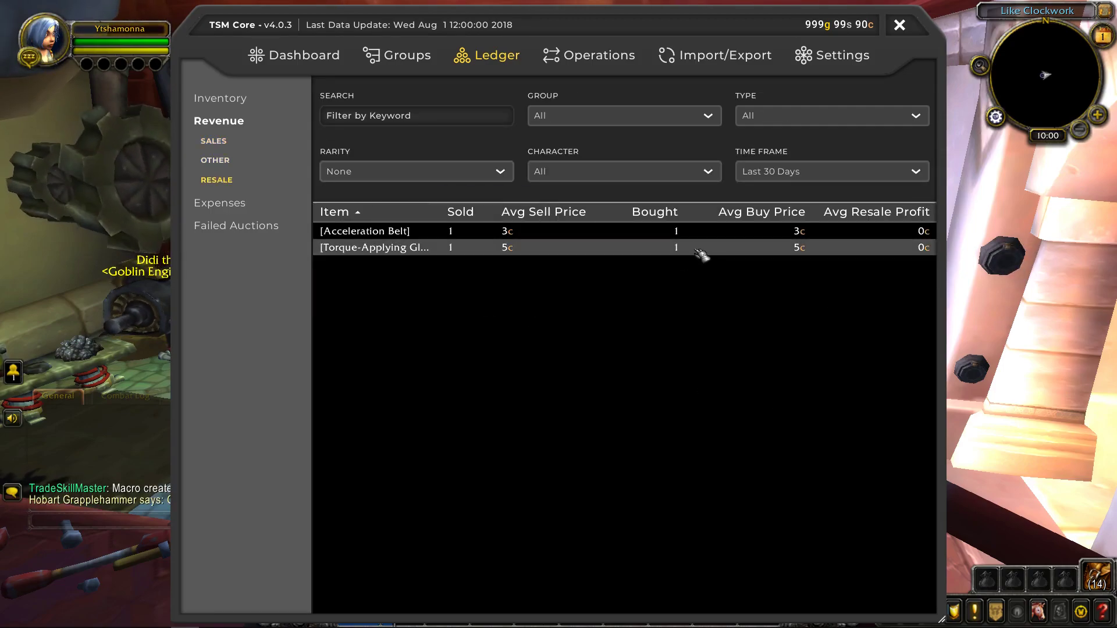
{"action": "mouse_move", "coordinate": [431, 248]}
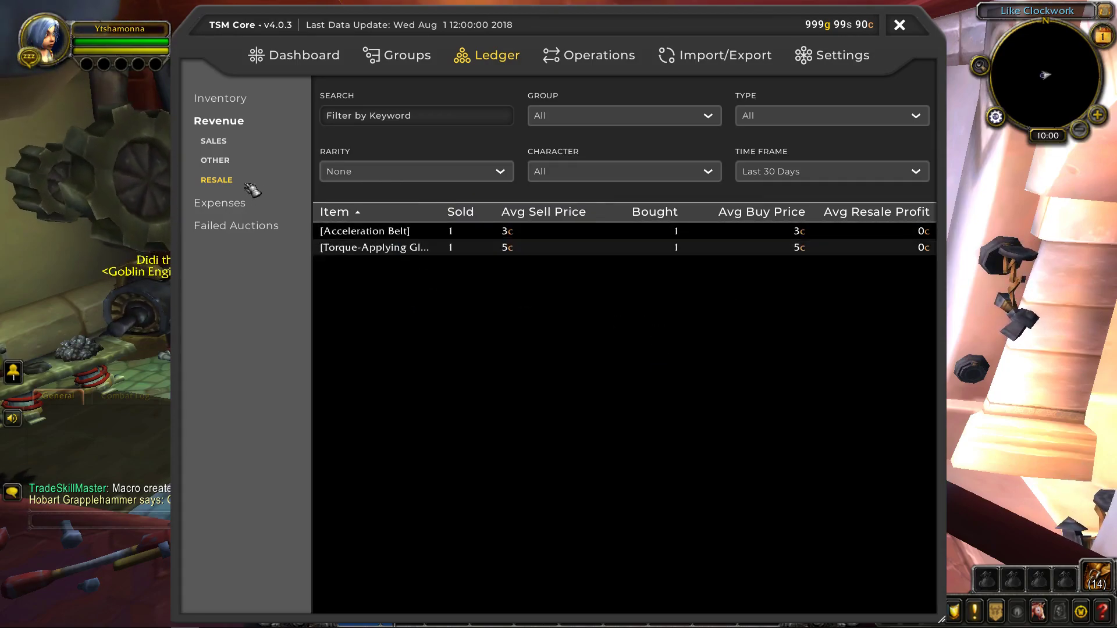
{"action": "left_click", "coordinate": [242, 201]}
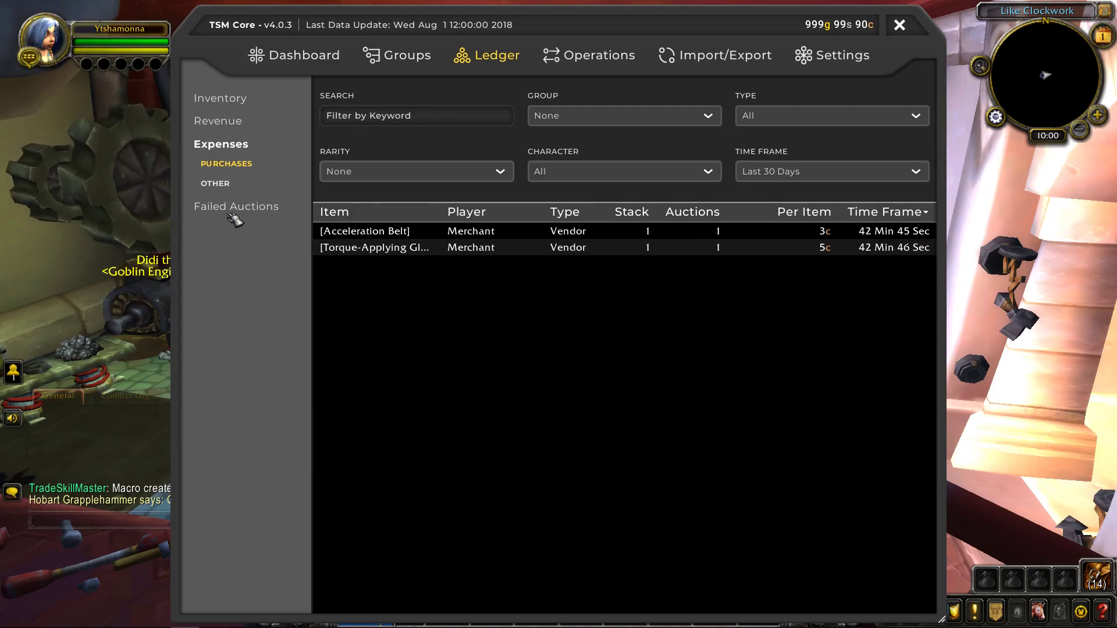
Review the Ledger's other expenses, the expired and cancelled failed auctions, and the Inventory page
{"action": "left_click", "coordinate": [215, 183]}
{"action": "left_click", "coordinate": [227, 163]}
{"action": "left_click", "coordinate": [240, 206]}
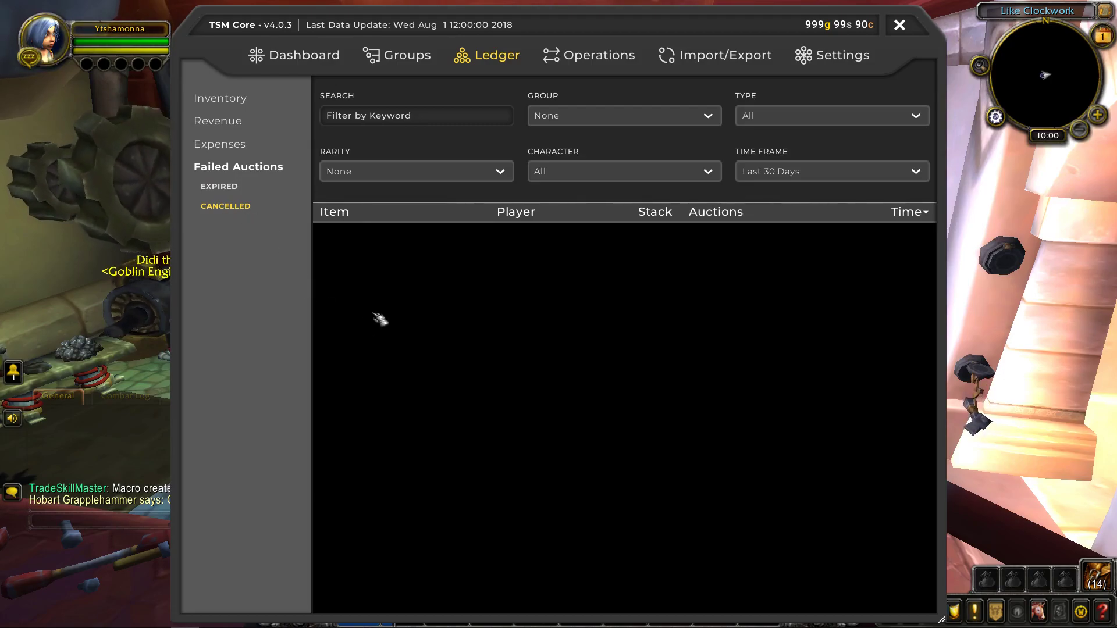
{"action": "left_click", "coordinate": [233, 98]}
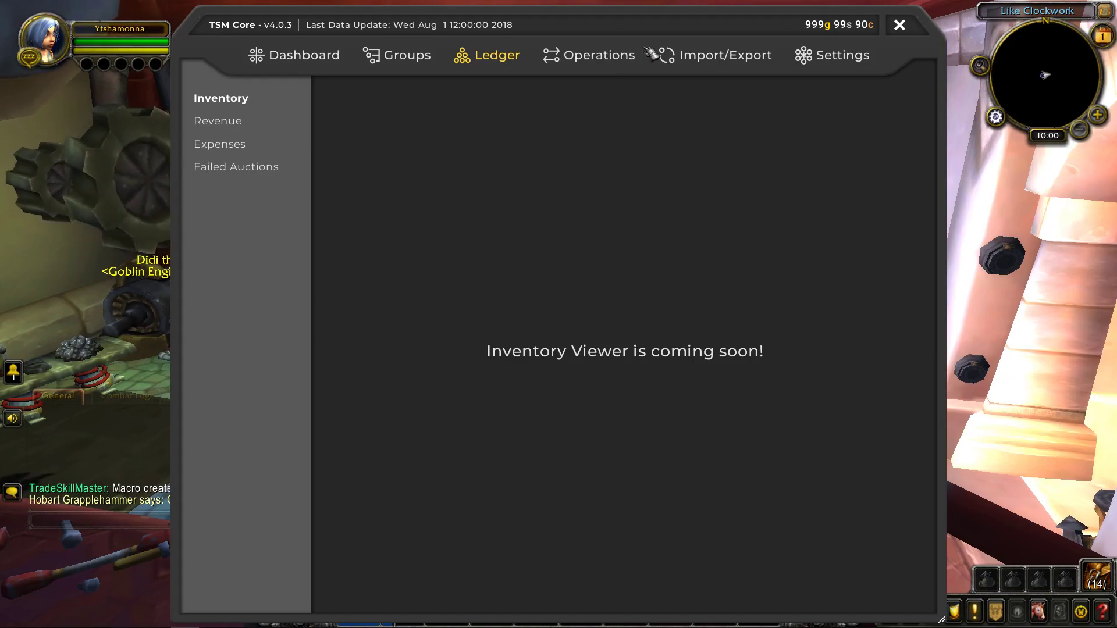
Look over the operation categories and the import and export pages for groups and operations
{"action": "left_click", "coordinate": [550, 57]}
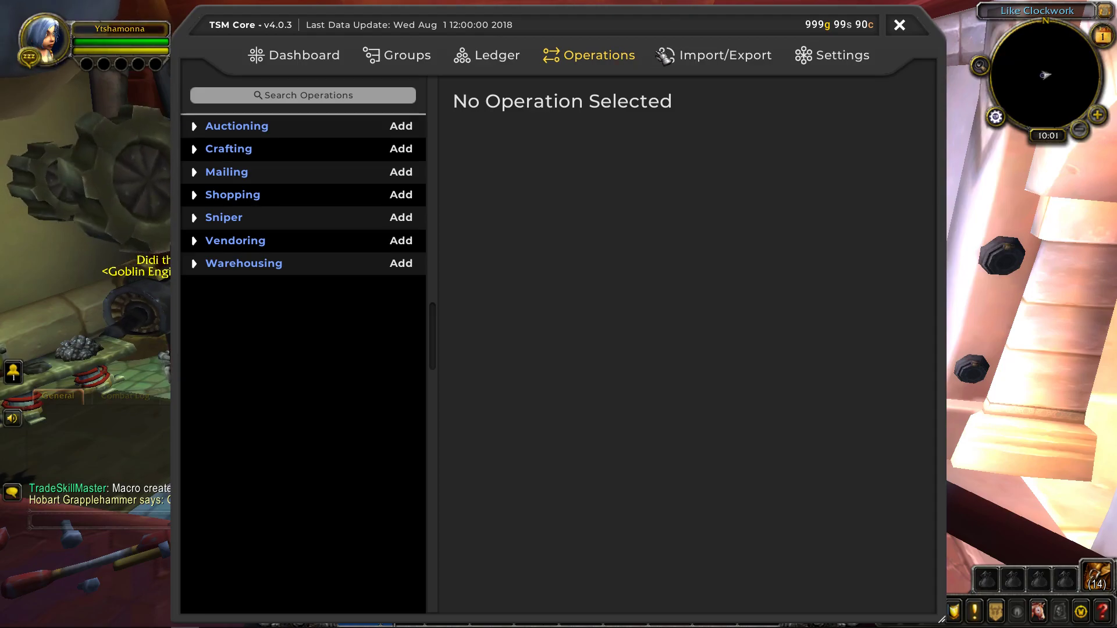
{"action": "left_click", "coordinate": [691, 58]}
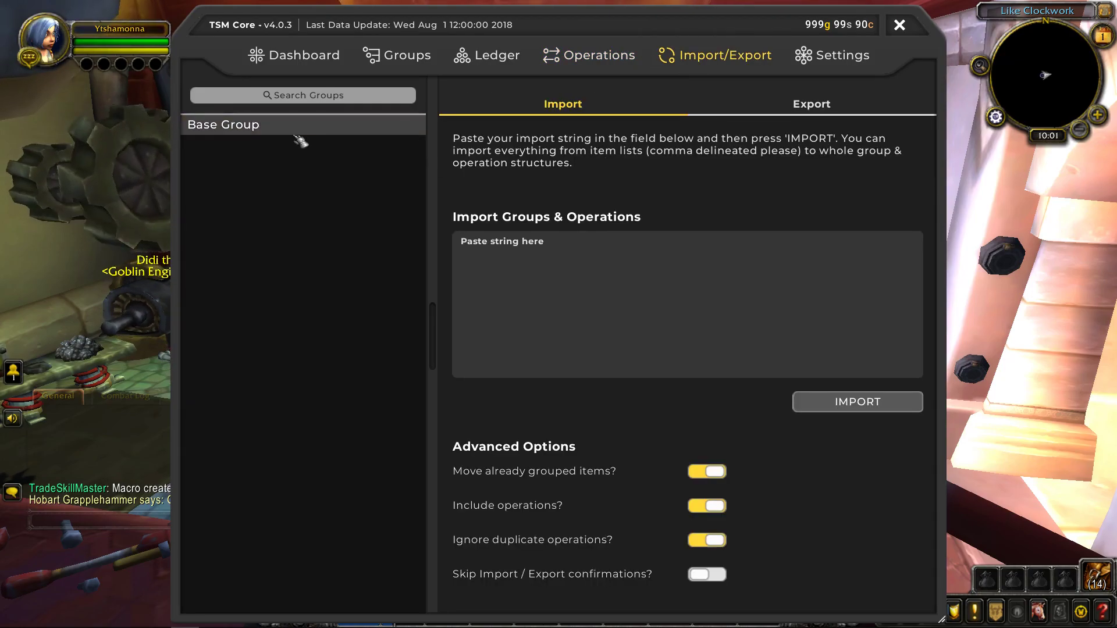
{"action": "left_click", "coordinate": [812, 110]}
{"action": "left_click", "coordinate": [560, 109]}
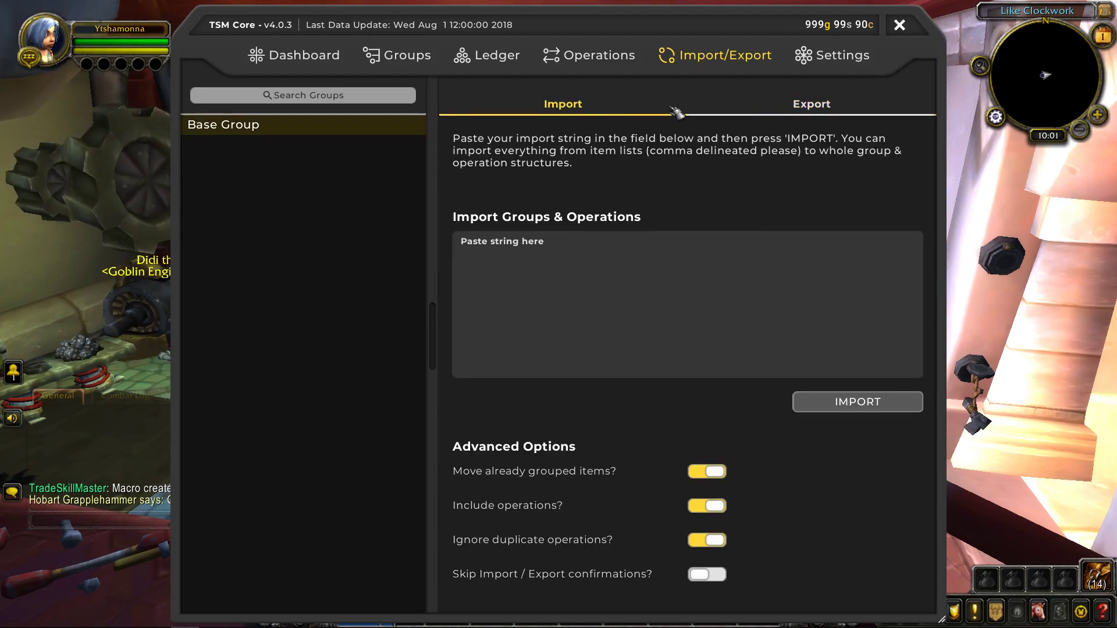
{"action": "left_click", "coordinate": [811, 109]}
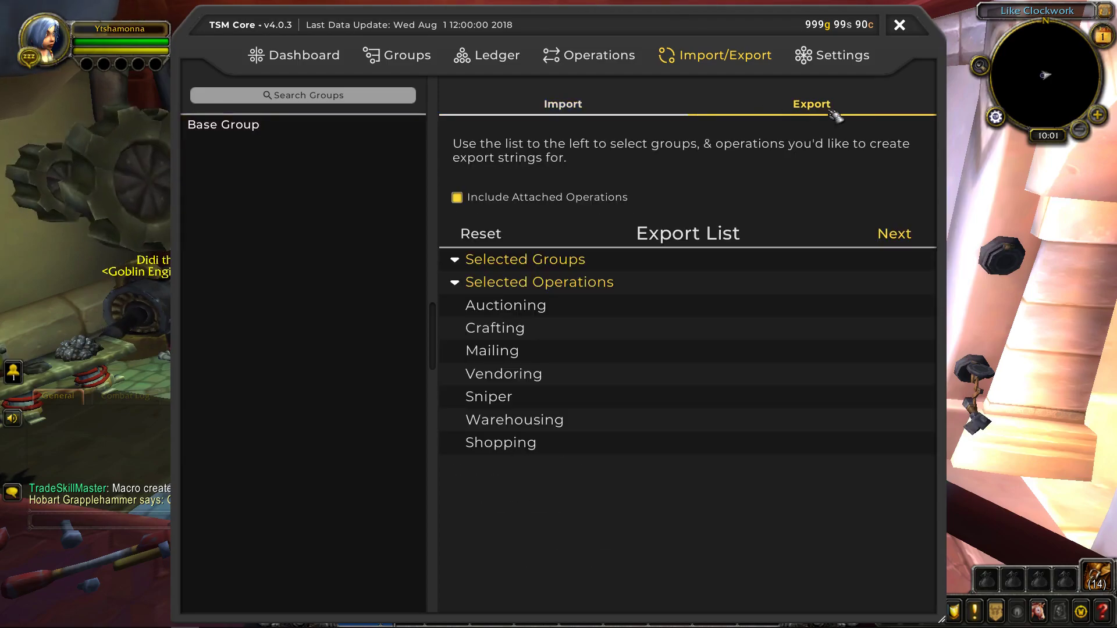
{"action": "left_click", "coordinate": [414, 54]}
{"action": "left_click", "coordinate": [621, 55]}
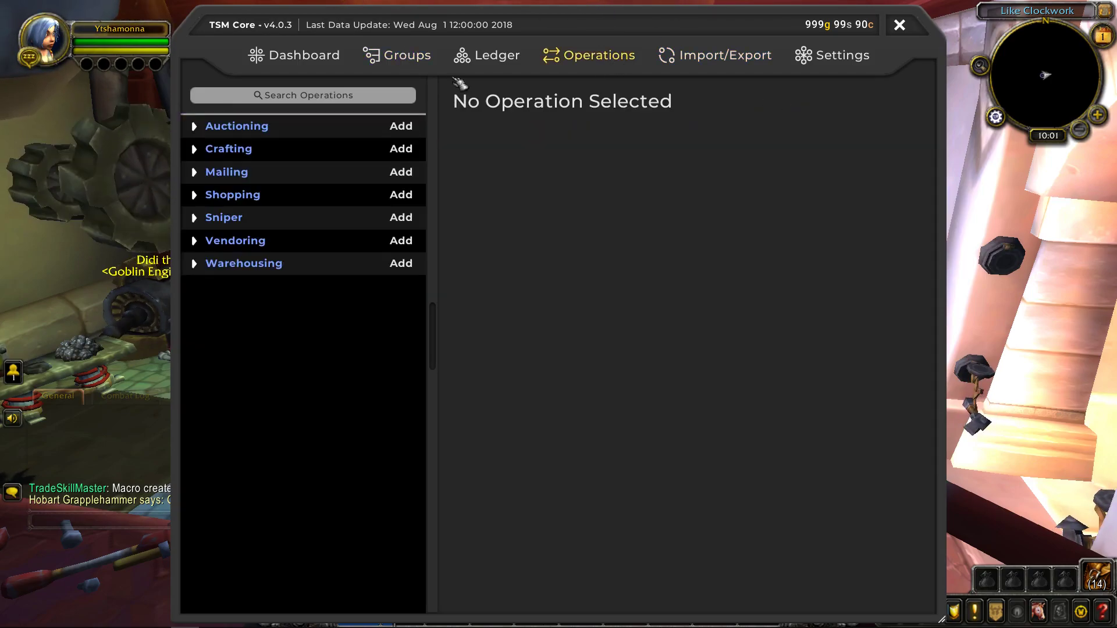
Create a new group under Base Group and filter its item lists by "transmog"
{"action": "left_click", "coordinate": [395, 64]}
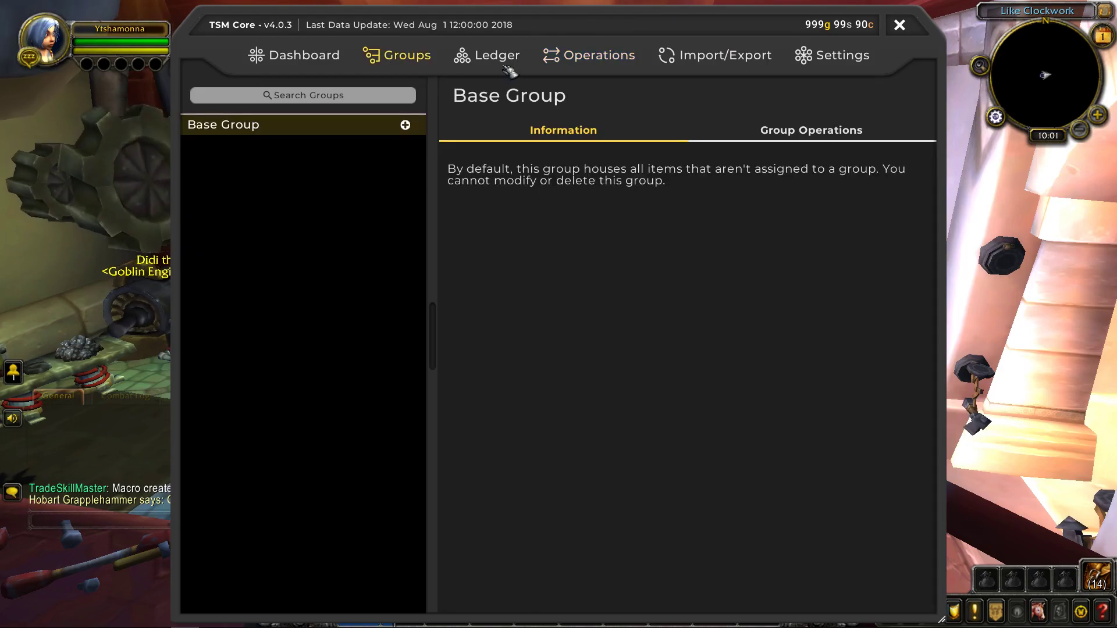
{"action": "left_click", "coordinate": [405, 125]}
{"action": "left_click", "coordinate": [683, 160]}
{"action": "type", "text": "transmog"}
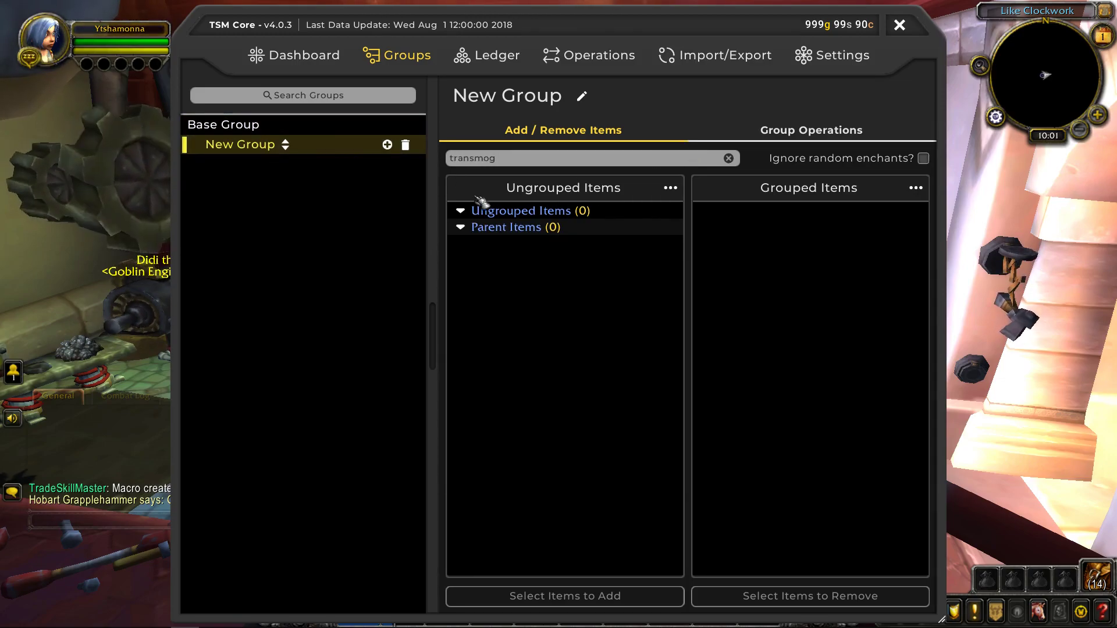
{"action": "left_click", "coordinate": [462, 210]}
{"action": "left_click", "coordinate": [466, 227]}
{"action": "key", "text": "c"}
{"action": "key", "text": "c"}
{"action": "key", "text": "b"}
{"action": "key", "text": "b"}
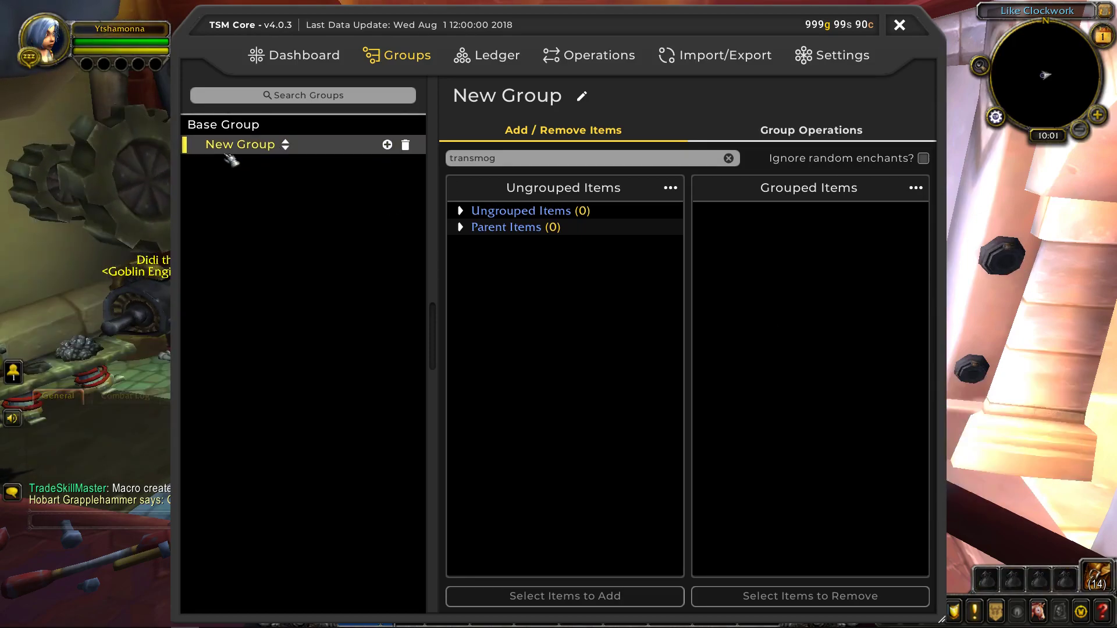
Add the Worn Dagger to the new group and rename the group transmog
{"action": "left_click", "coordinate": [314, 148]}
{"action": "left_click", "coordinate": [519, 227]}
{"action": "left_click", "coordinate": [597, 596]}
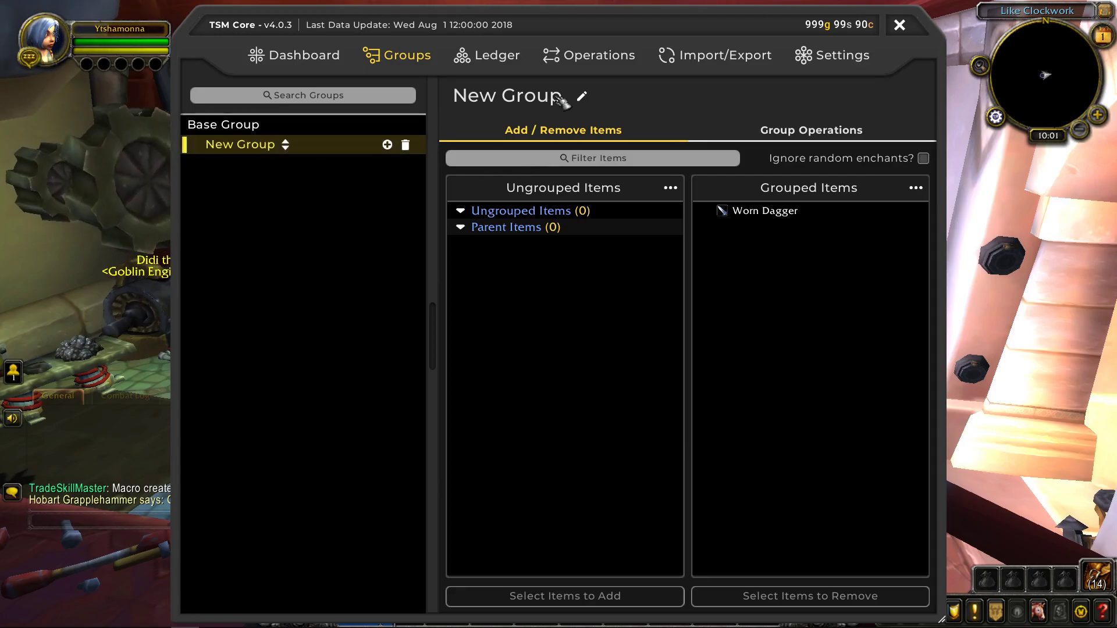
{"action": "left_click", "coordinate": [580, 100]}
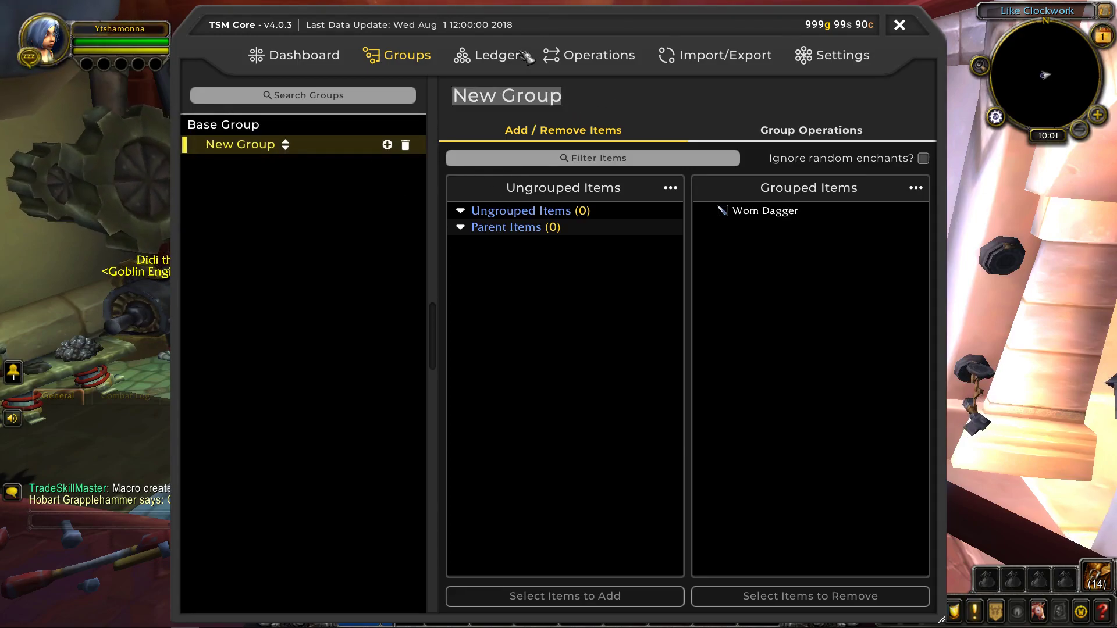
{"action": "type", "text": "transmog"}
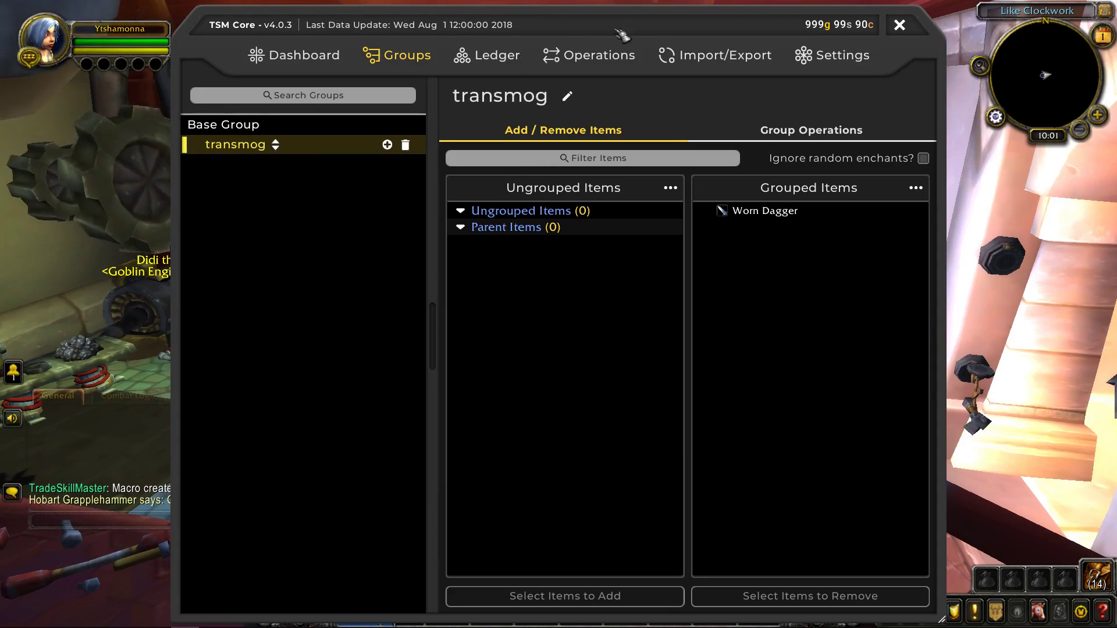
Create a new Auctioning operation and name it transmog
{"action": "left_click", "coordinate": [596, 55]}
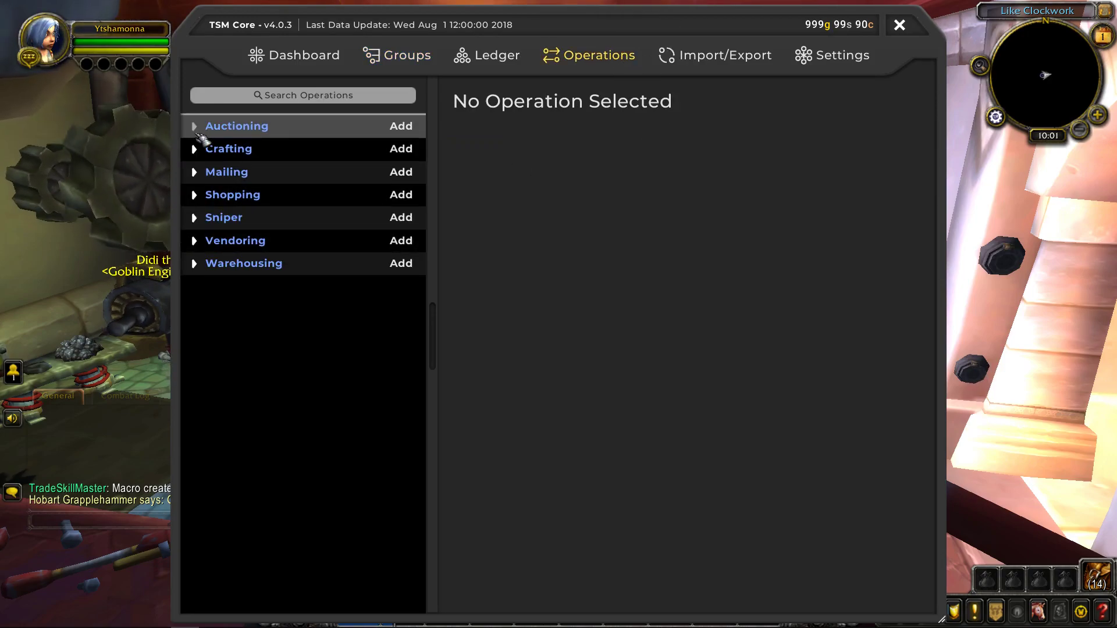
{"action": "left_click", "coordinate": [197, 127]}
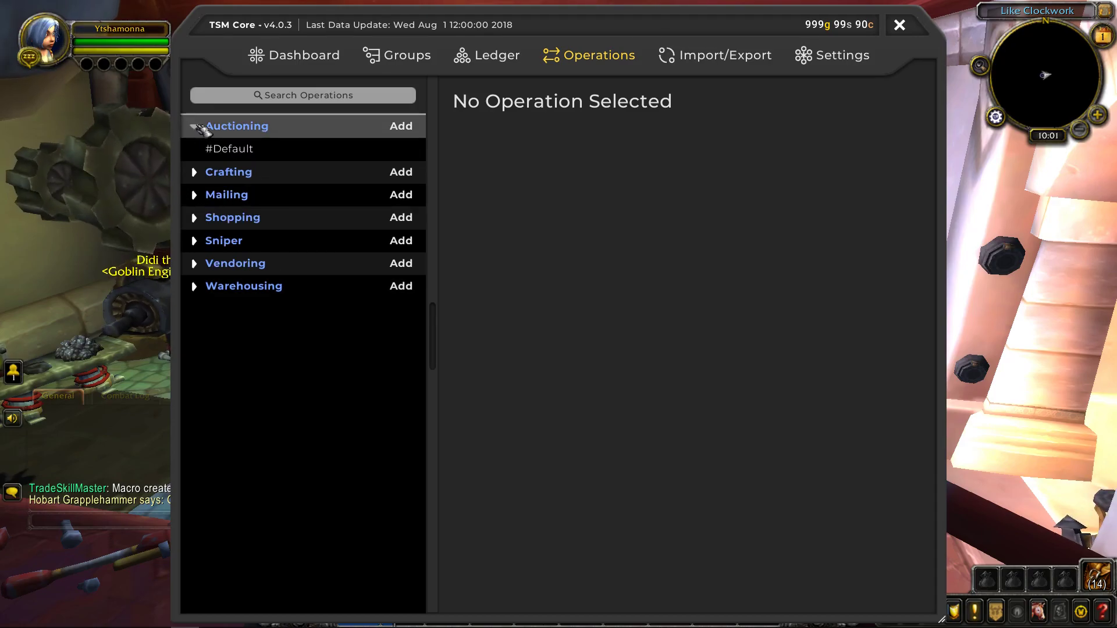
{"action": "left_click", "coordinate": [402, 127]}
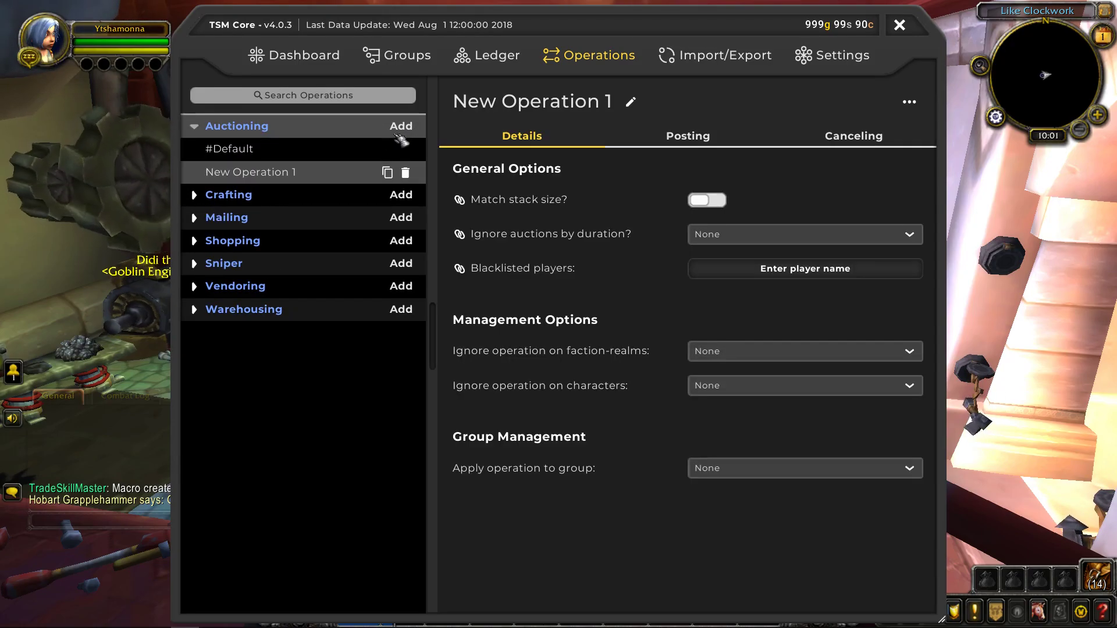
{"action": "left_click", "coordinate": [630, 102]}
{"action": "left_click", "coordinate": [598, 100]}
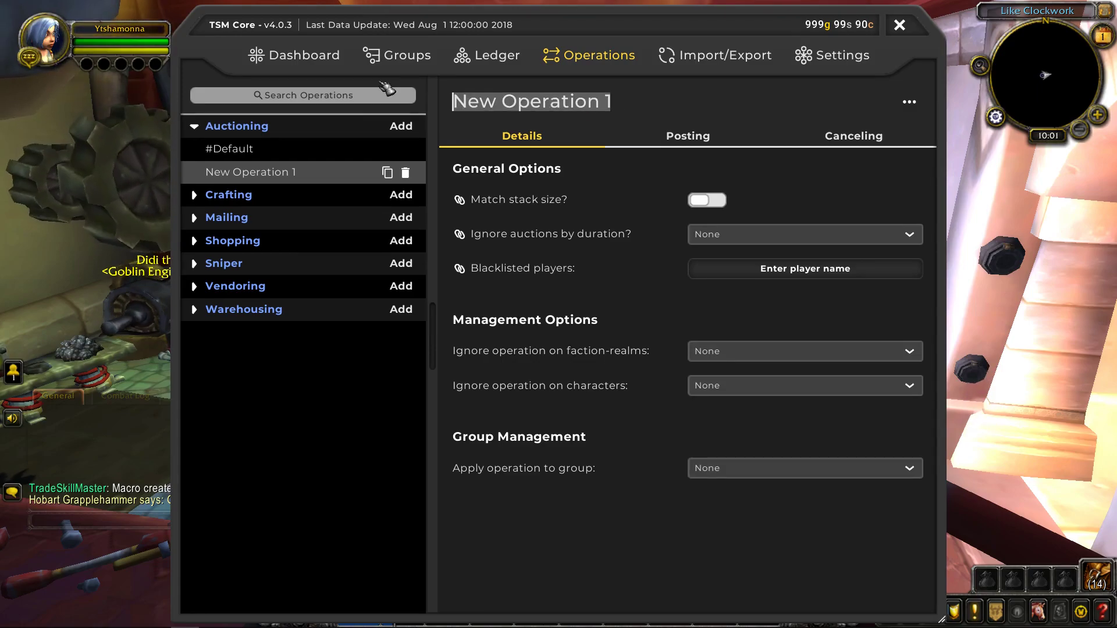
{"action": "type", "text": "transmog"}
{"action": "key", "text": "Return"}
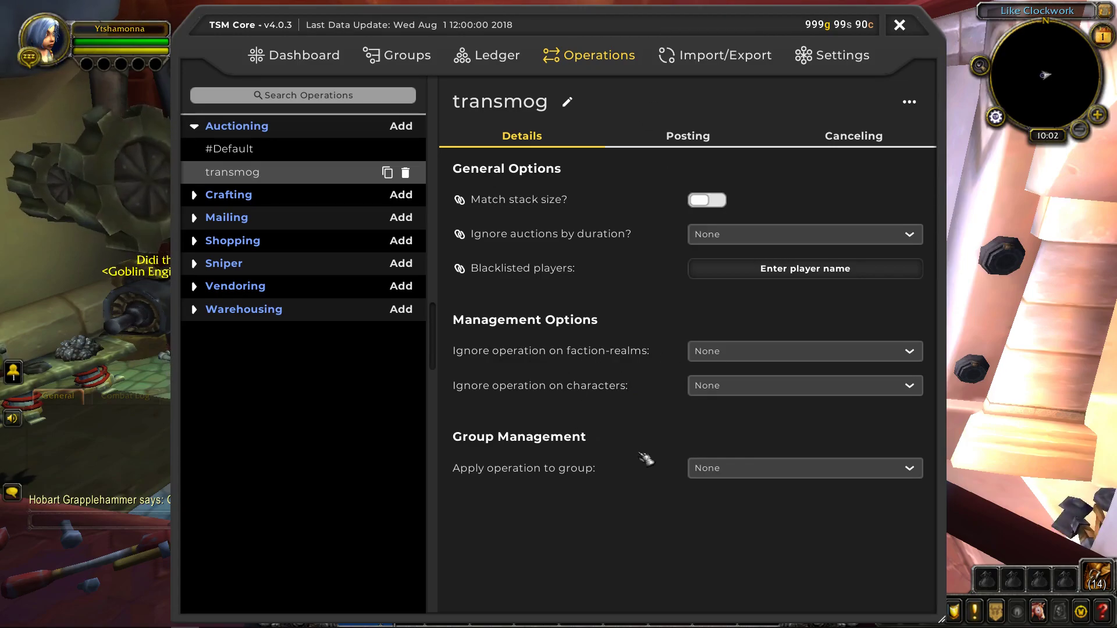
In the transmog operation's posting settings, set the auction duration to 24 hours and the post cap to 2
{"action": "left_click", "coordinate": [690, 139]}
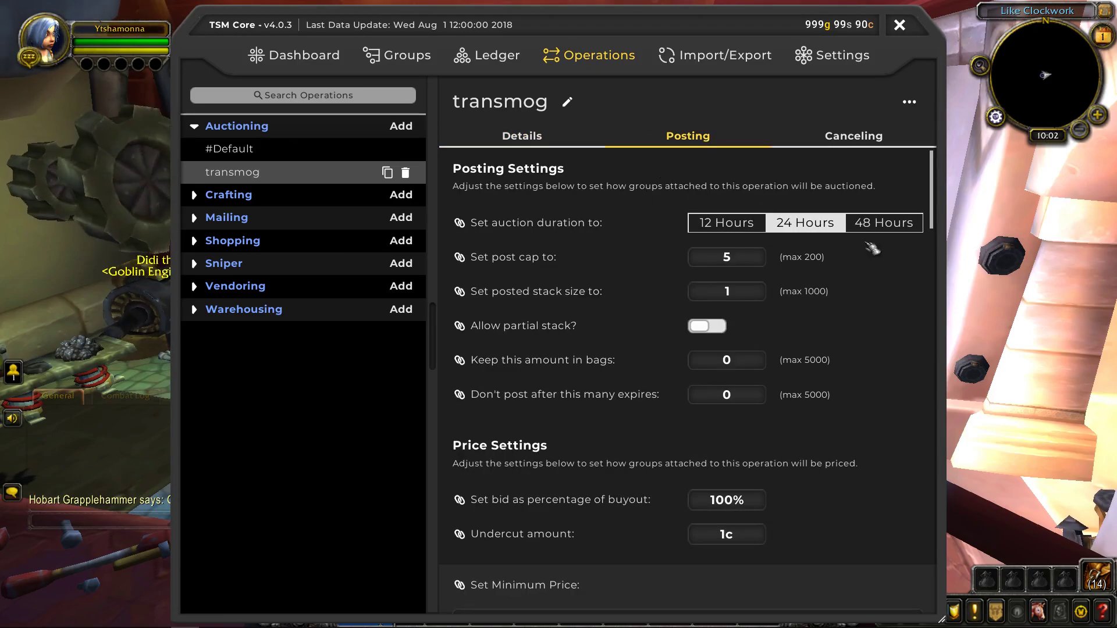
{"action": "left_click", "coordinate": [901, 224]}
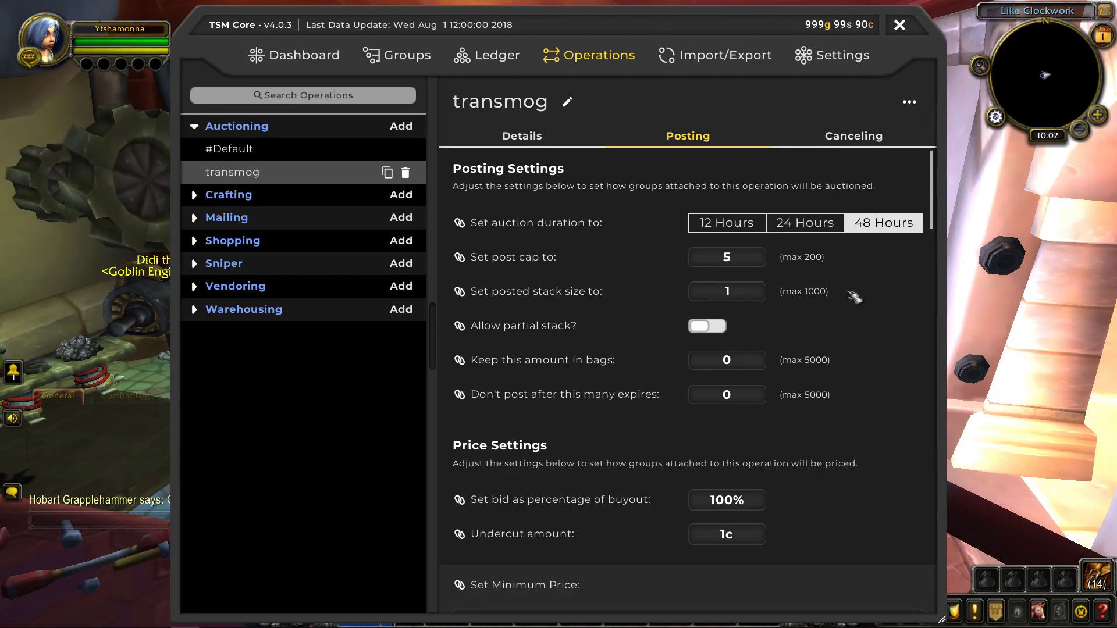
{"action": "left_click", "coordinate": [820, 227]}
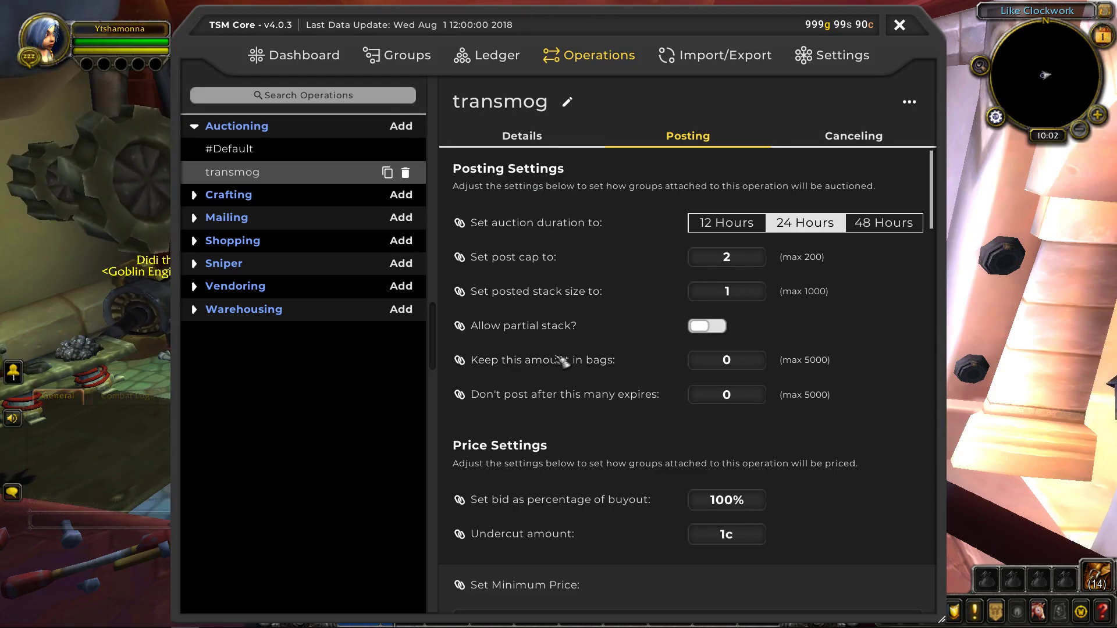
Set the transmog operation's bid to 90% of buyout and its undercut amount to 1s
{"action": "scroll", "coordinate": [548, 299], "scroll_direction": "down", "scroll_amount": 3}
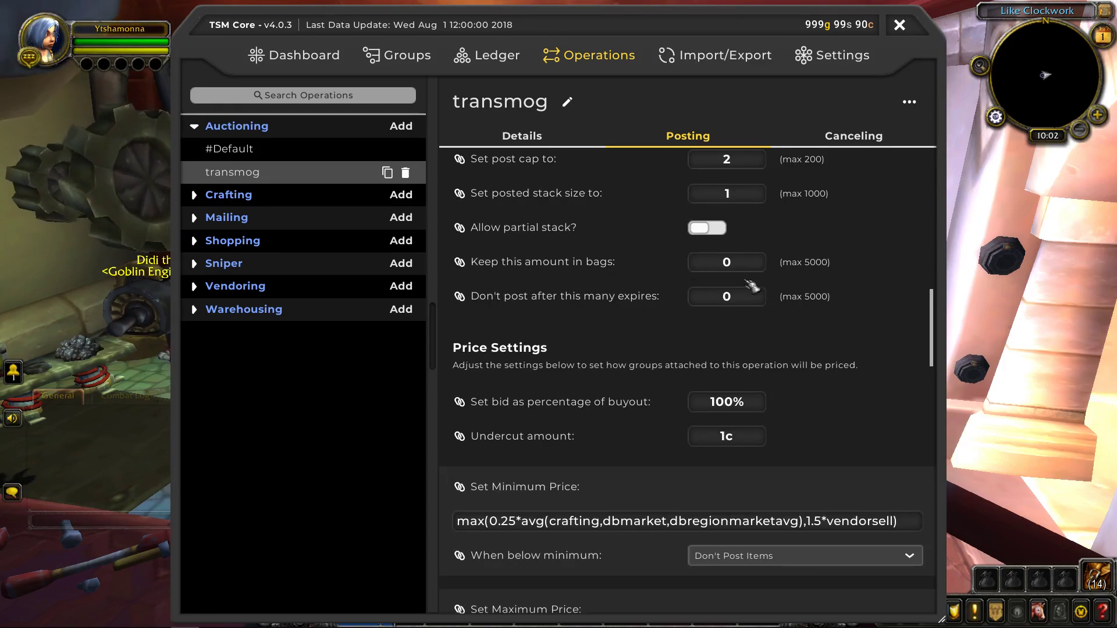
{"action": "scroll", "coordinate": [764, 353], "scroll_direction": "down", "scroll_amount": 1}
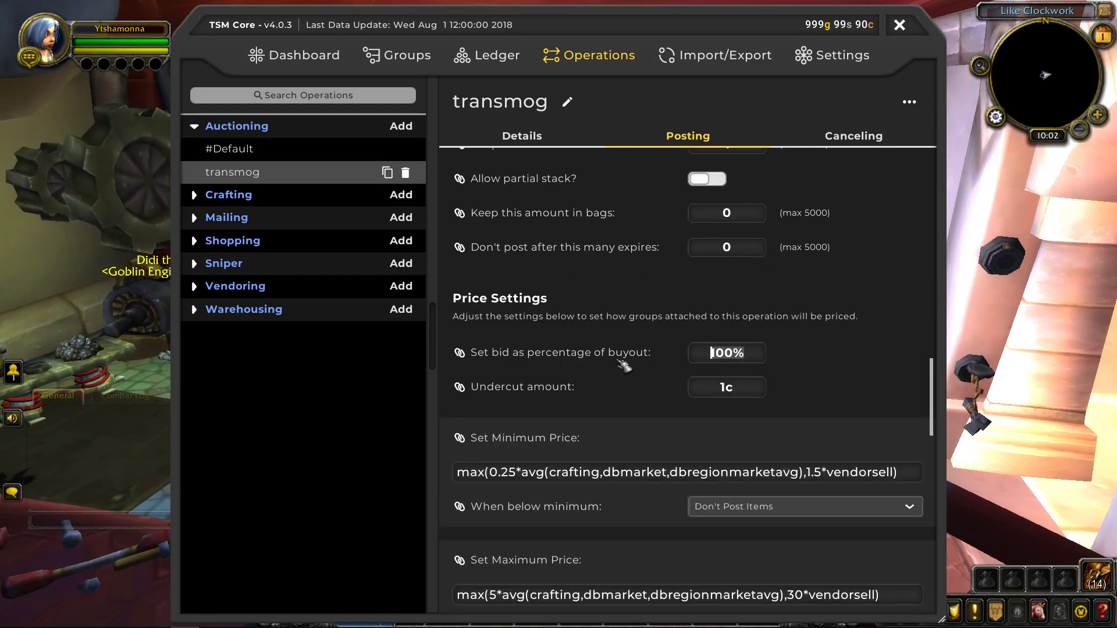
{"action": "type", "text": "90%"}
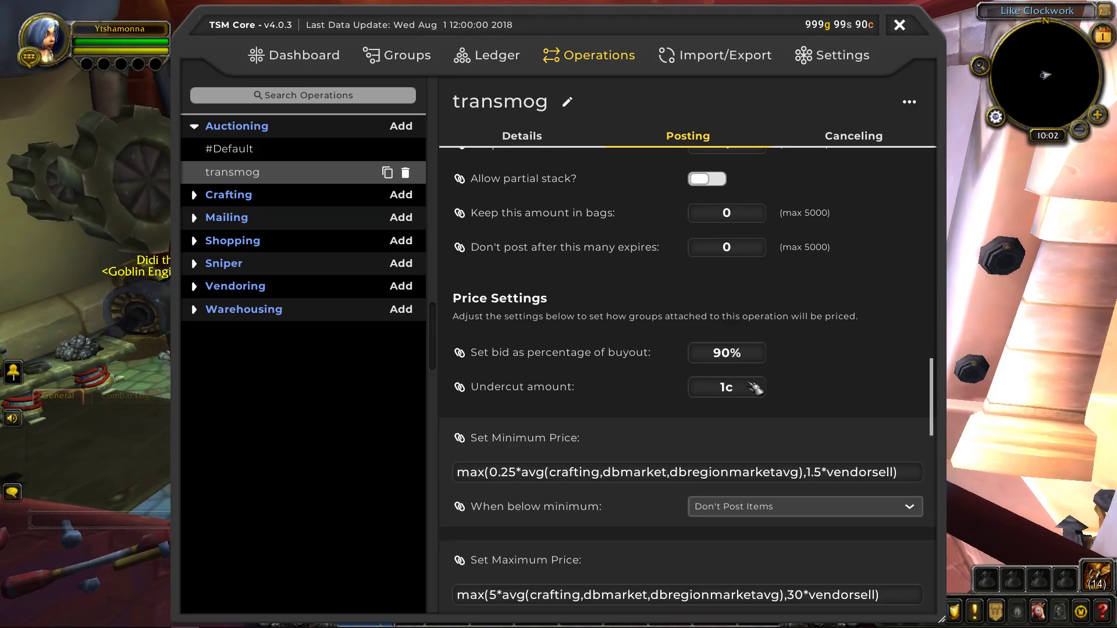
{"action": "key", "text": "BackSpace"}
{"action": "type", "text": "s"}
{"action": "key", "text": "Return"}
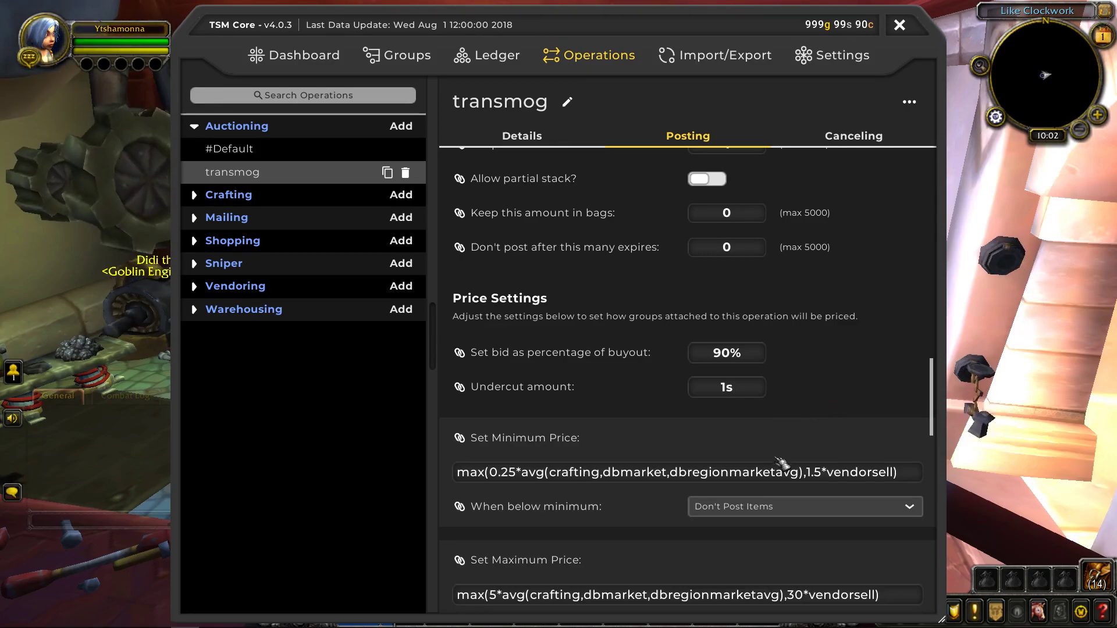
Replace the transmog operation's minimum price formula with 70% dbregionhistorical
{"action": "scroll", "coordinate": [543, 460], "scroll_direction": "down", "scroll_amount": 3}
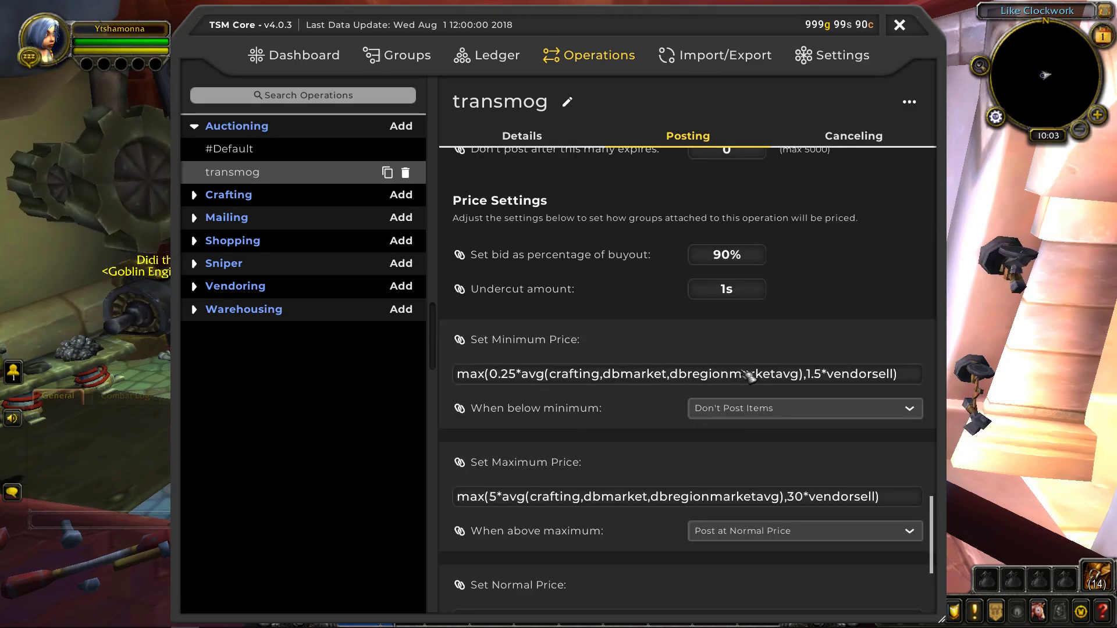
{"action": "scroll", "coordinate": [511, 490], "scroll_direction": "down", "scroll_amount": 1}
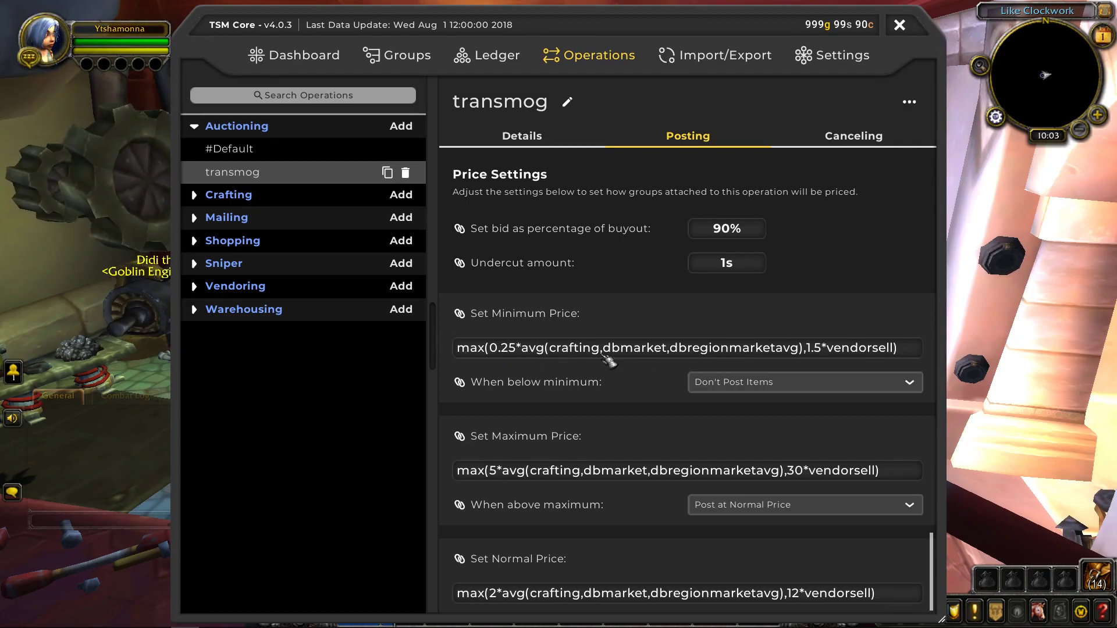
{"action": "left_click", "coordinate": [916, 351]}
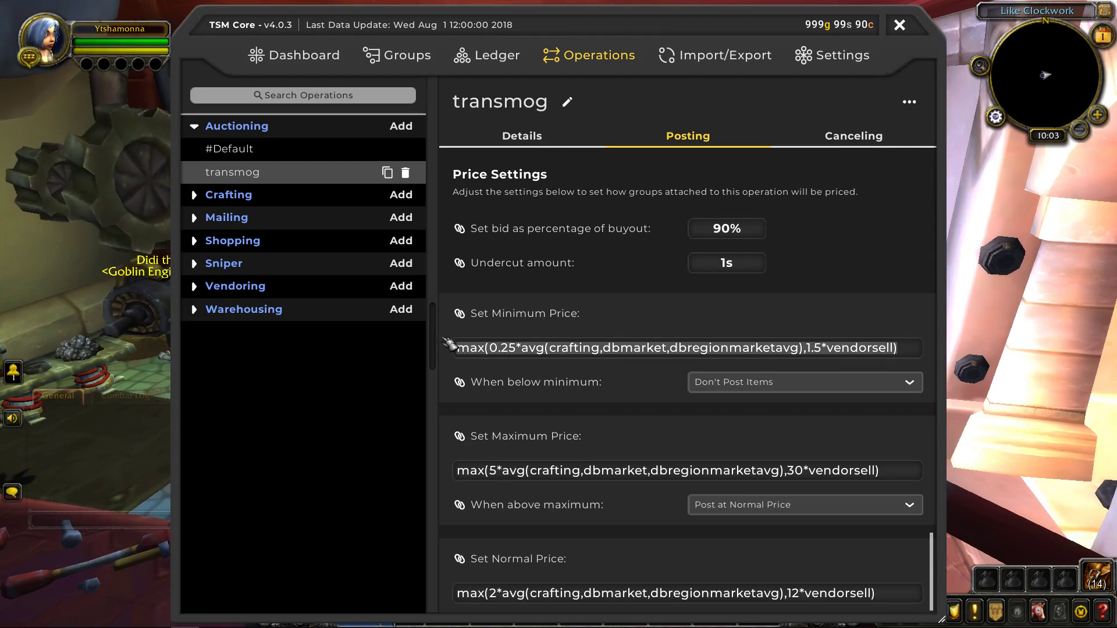
{"action": "type", "text": "70%"}
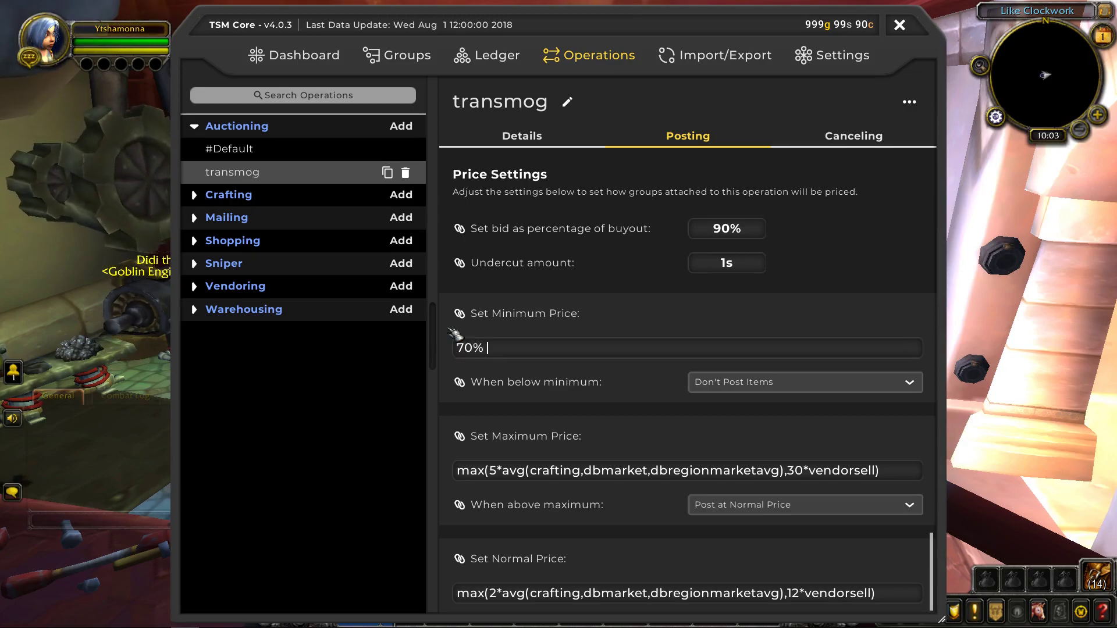
{"action": "type", "text": " dbregi"}
{"action": "key", "text": "BackSpace"}
{"action": "type", "text": "egionhjis"}
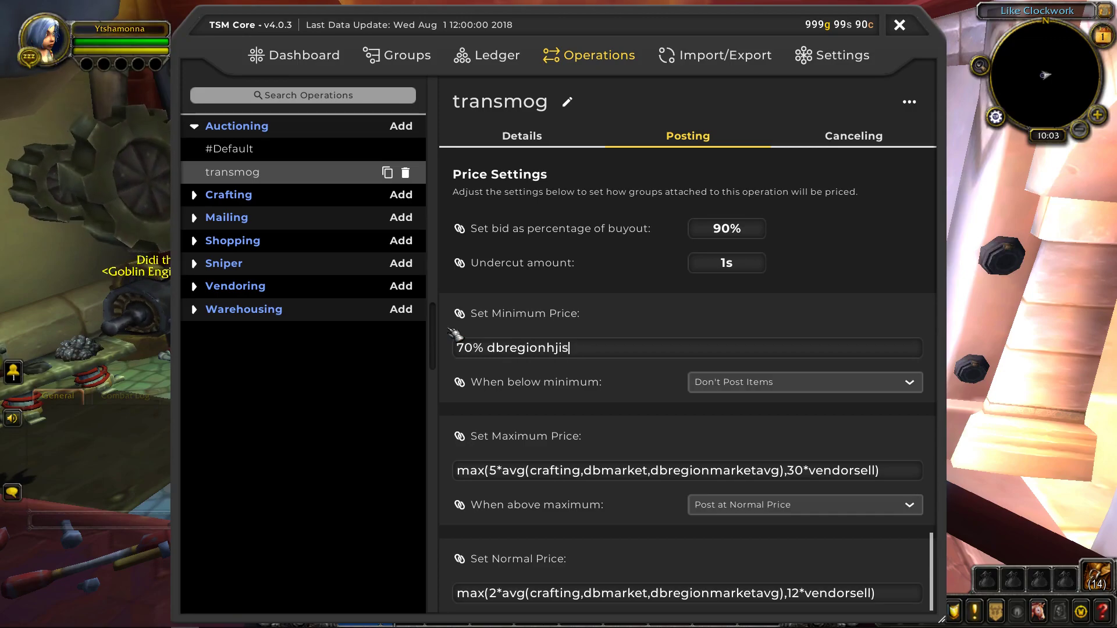
{"action": "key", "text": "BackSpace"}
{"action": "key", "text": "BackSpace"}
{"action": "key", "text": "BackSpace"}
{"action": "type", "text": "istorical"}
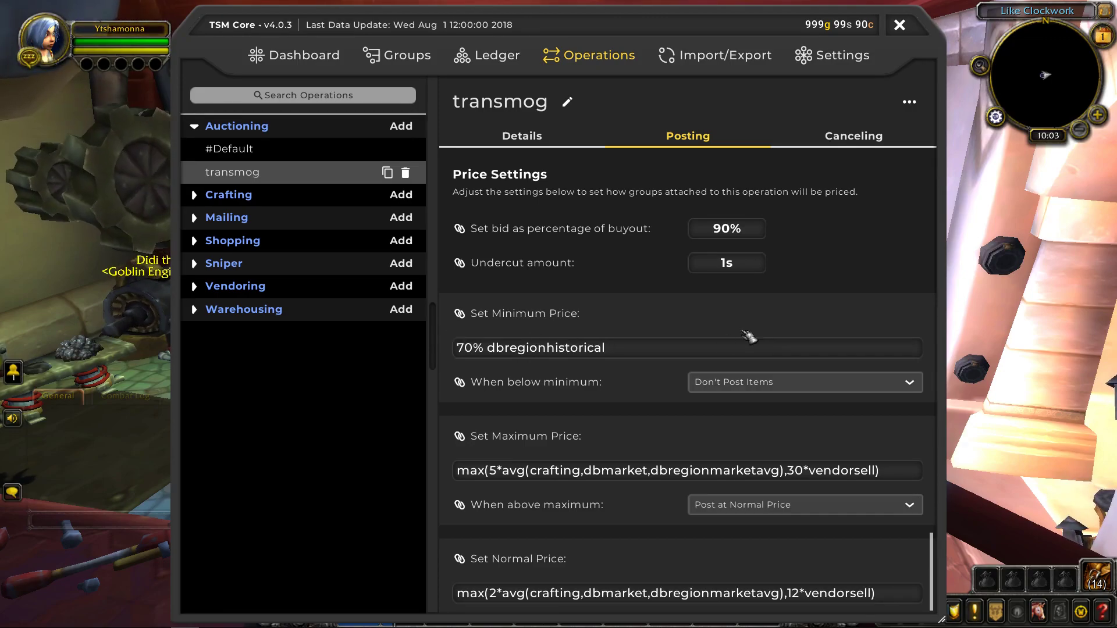
Copy the minimum price formula into the maximum price and normal price of the transmog operation
{"action": "key", "text": "ctrl+a"}
{"action": "key", "text": "ctrl+c"}
{"action": "key", "text": "Tab"}
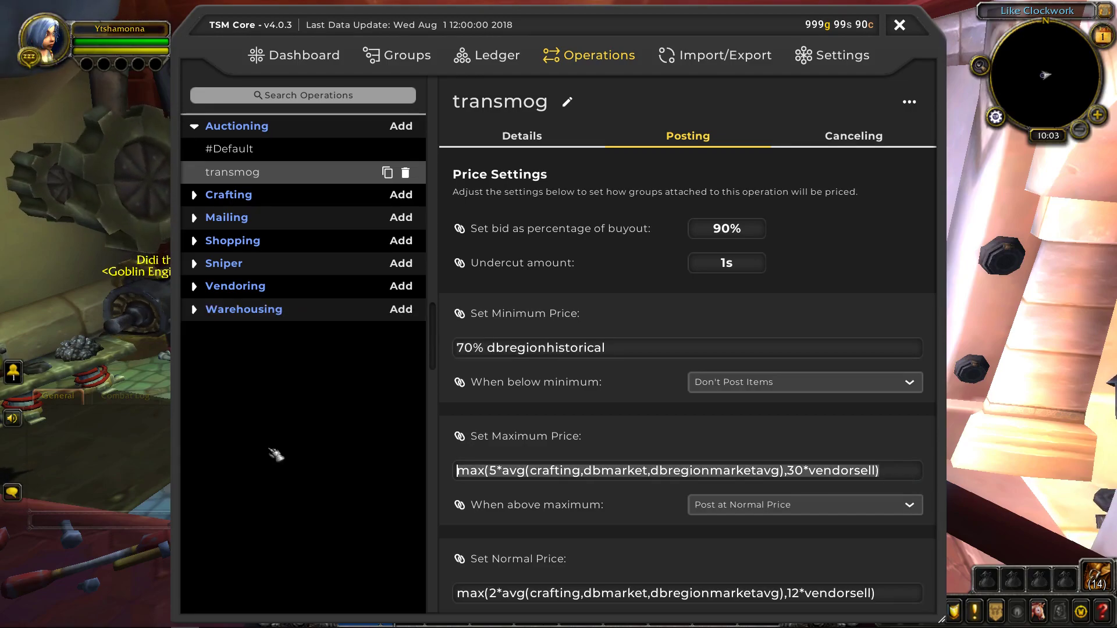
{"action": "key", "text": "ctrl+a"}
{"action": "key", "text": "ctrl+v"}
{"action": "key", "text": "Tab"}
{"action": "key", "text": "ctrl+v"}
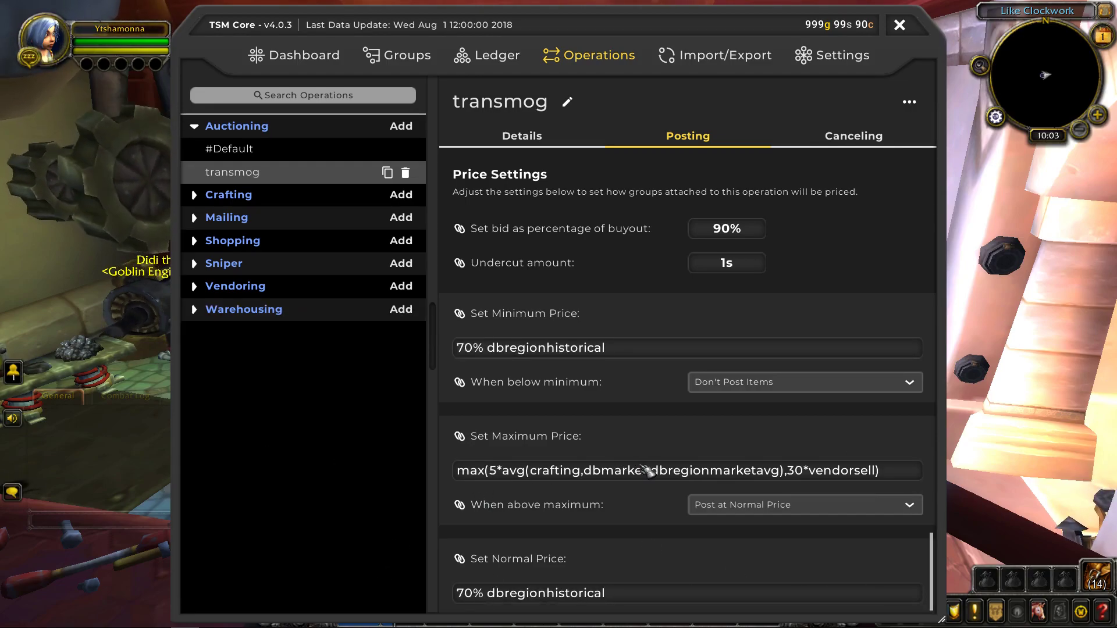
{"action": "left_click_drag", "start_coordinate": [892, 474], "coordinate": [351, 464]}
{"action": "key", "text": "ctrl+v"}
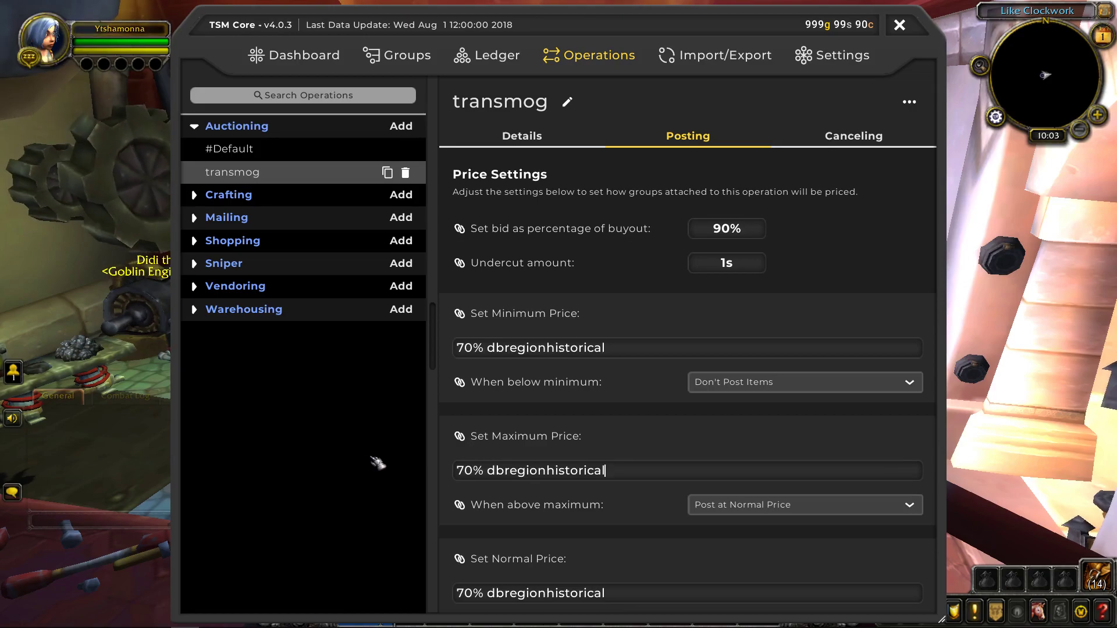
Change the maximum price to 120% dbregionhistorical and the normal price to 100% dbregionhistorical
{"action": "left_click", "coordinate": [456, 468]}
{"action": "key", "text": "Delete"}
{"action": "type", "text": "12"}
{"action": "left_click", "coordinate": [462, 591]}
{"action": "type", "text": "00"}
{"action": "key", "text": "Delete"}
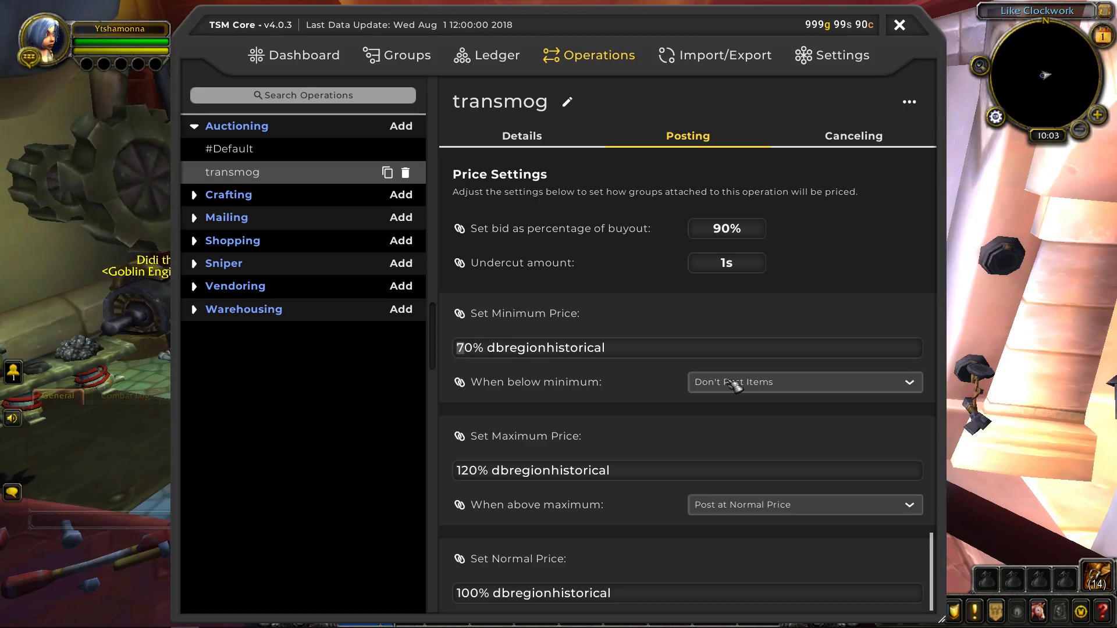
Change the transmog operation's minimum price to 50% dbregionhistorical and its normal price to 80% dbregionhistorical
{"action": "key", "text": "Delete"}
{"action": "type", "text": "5"}
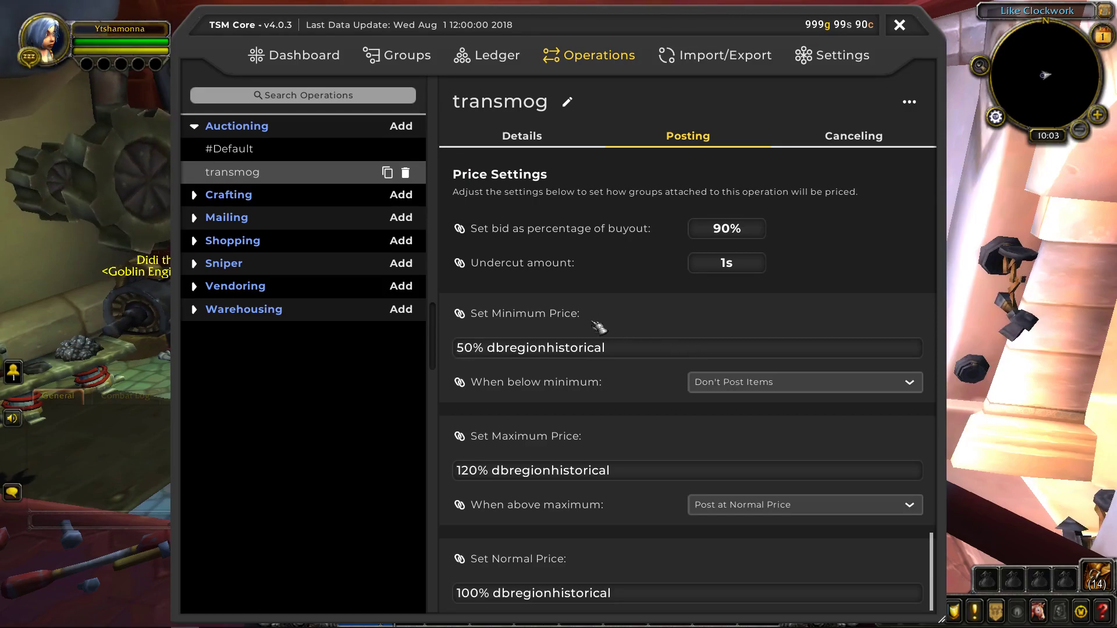
{"action": "left_click", "coordinate": [457, 472]}
{"action": "key", "text": "shift+Left"}
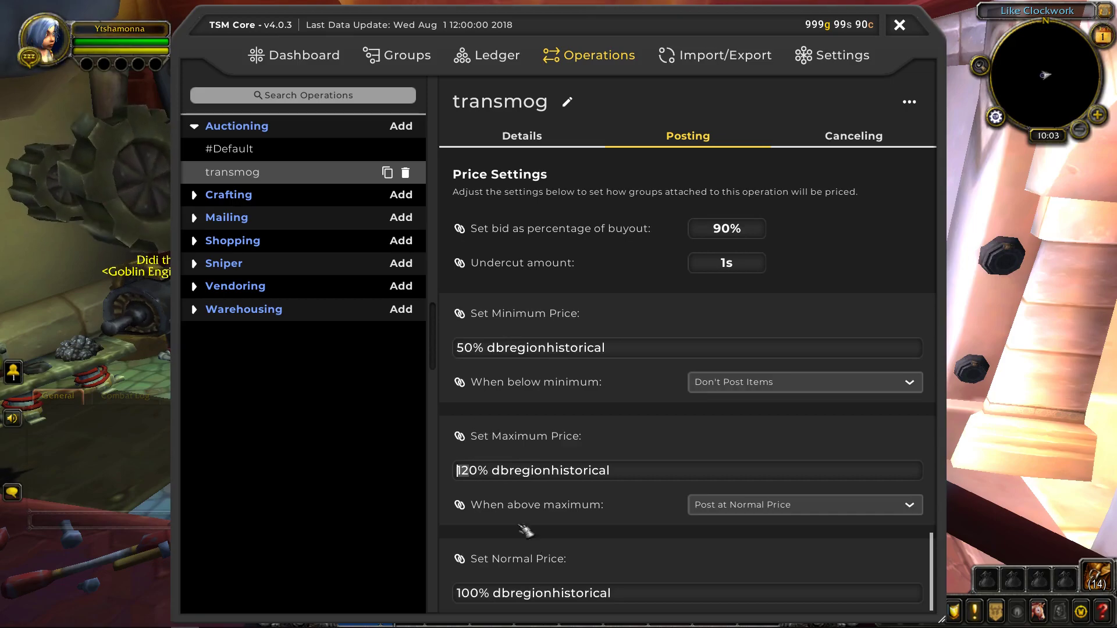
{"action": "left_click", "coordinate": [465, 593]}
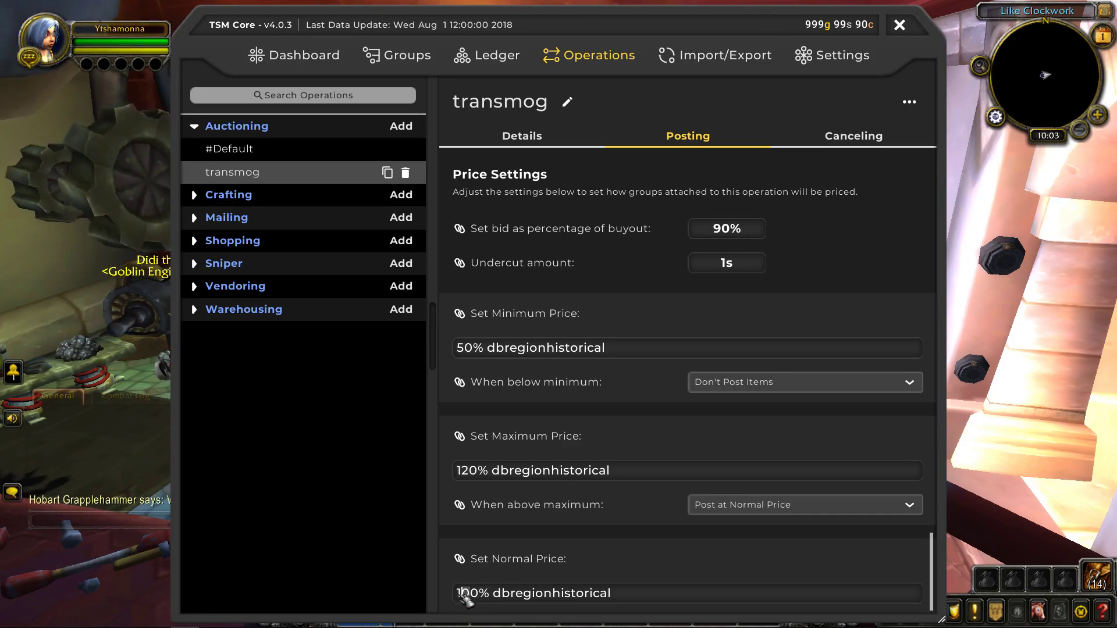
{"action": "key", "text": "Delete"}
{"action": "key", "text": "Delete"}
{"action": "type", "text": "8"}
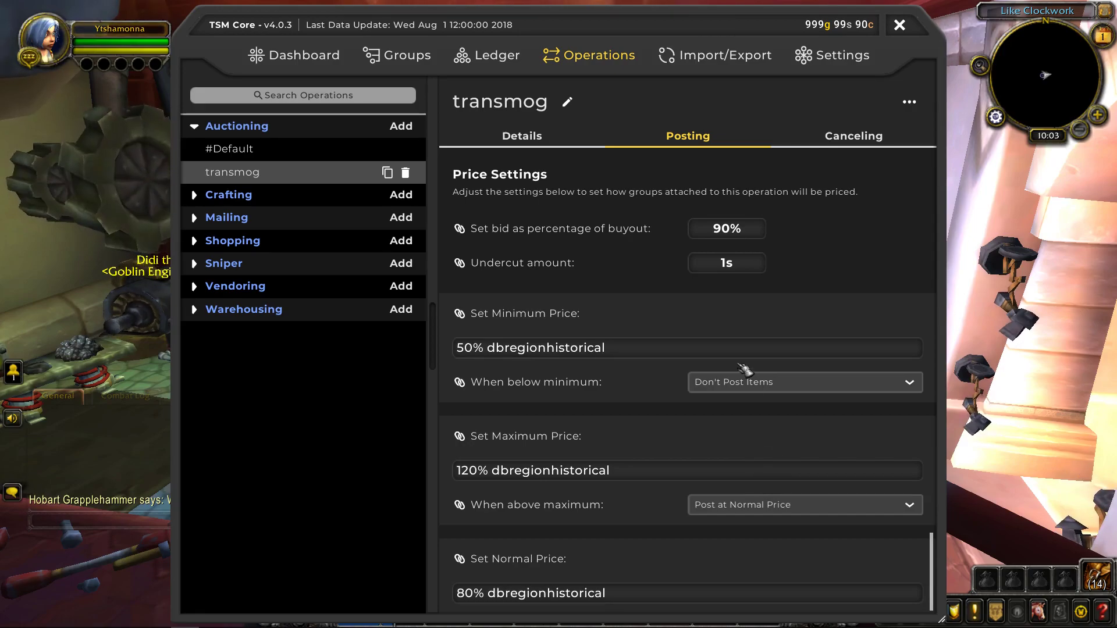
Make the transmog operation post at normal price when below minimum and at maximum price when above maximum
{"action": "left_click", "coordinate": [750, 386]}
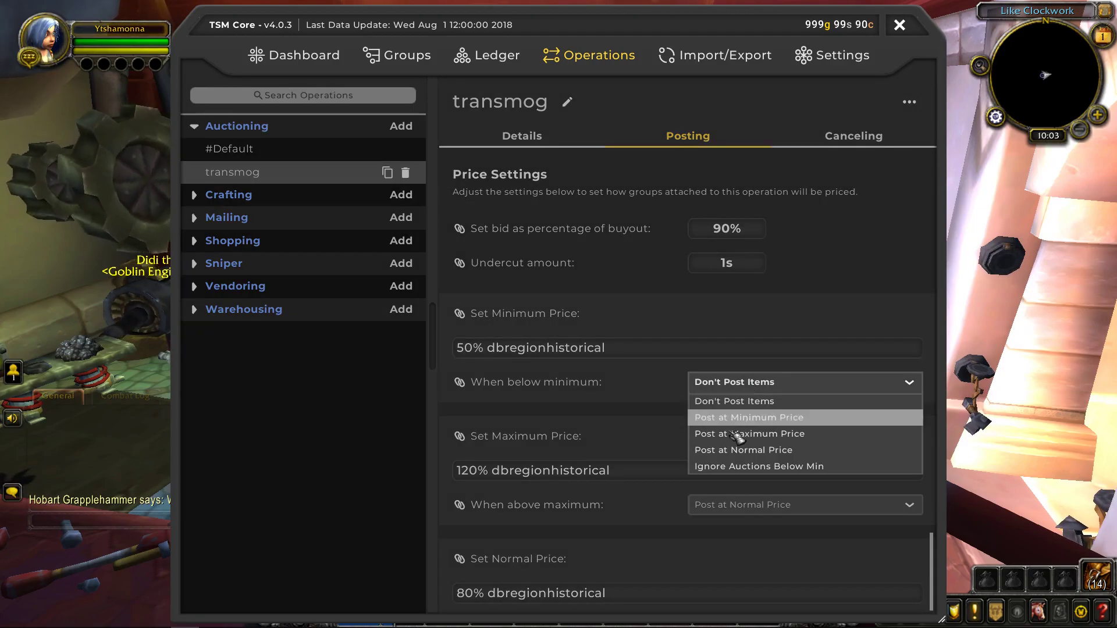
{"action": "left_click", "coordinate": [758, 450]}
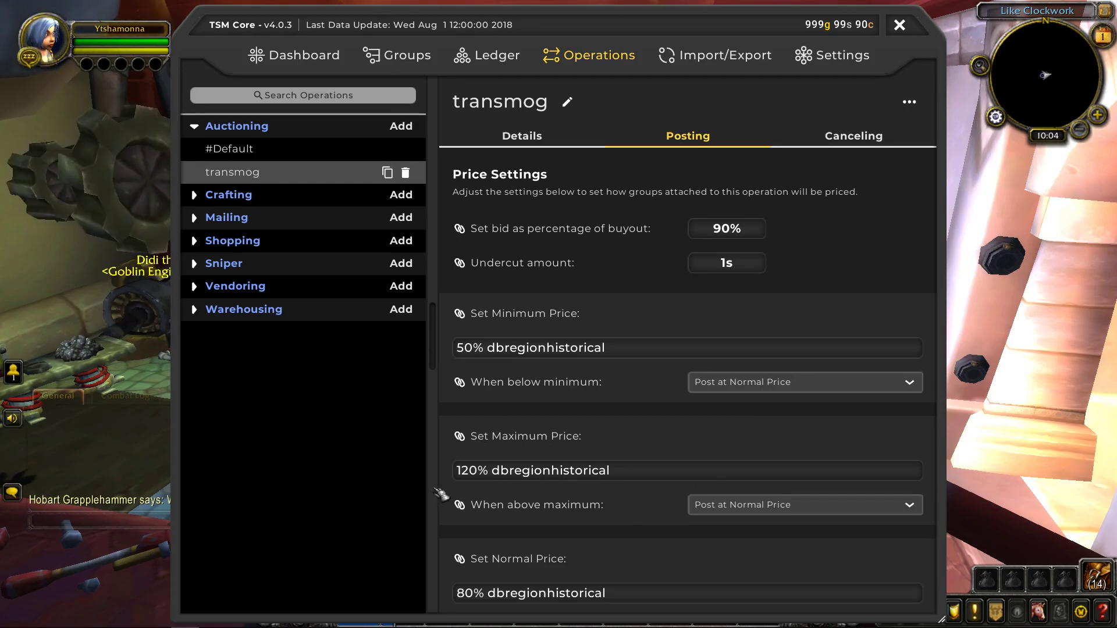
{"action": "left_click", "coordinate": [776, 508]}
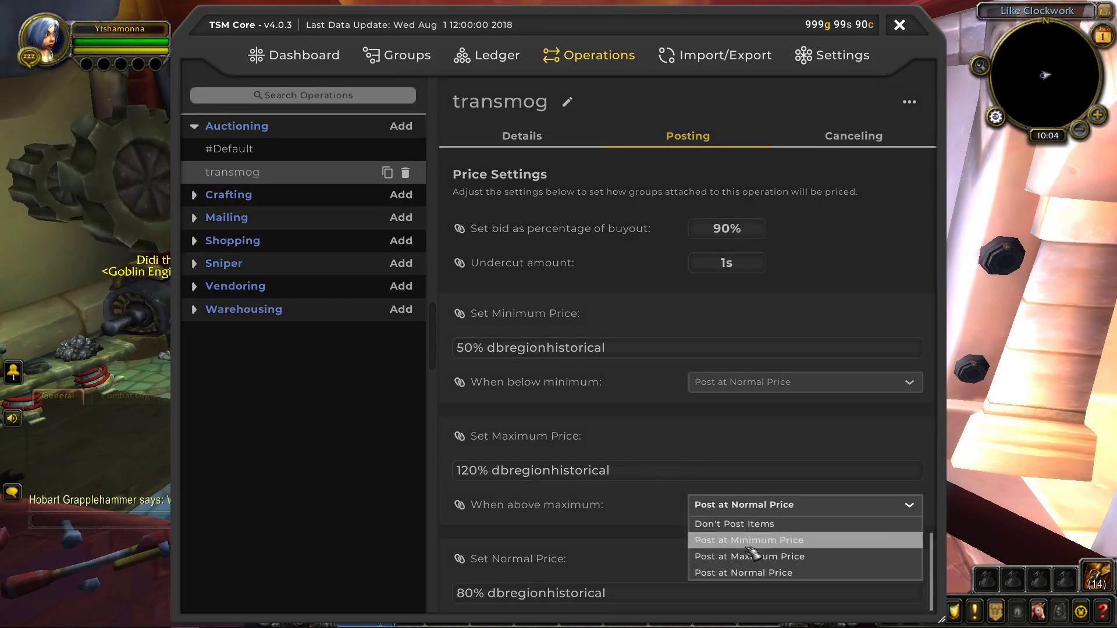
{"action": "left_click", "coordinate": [802, 558]}
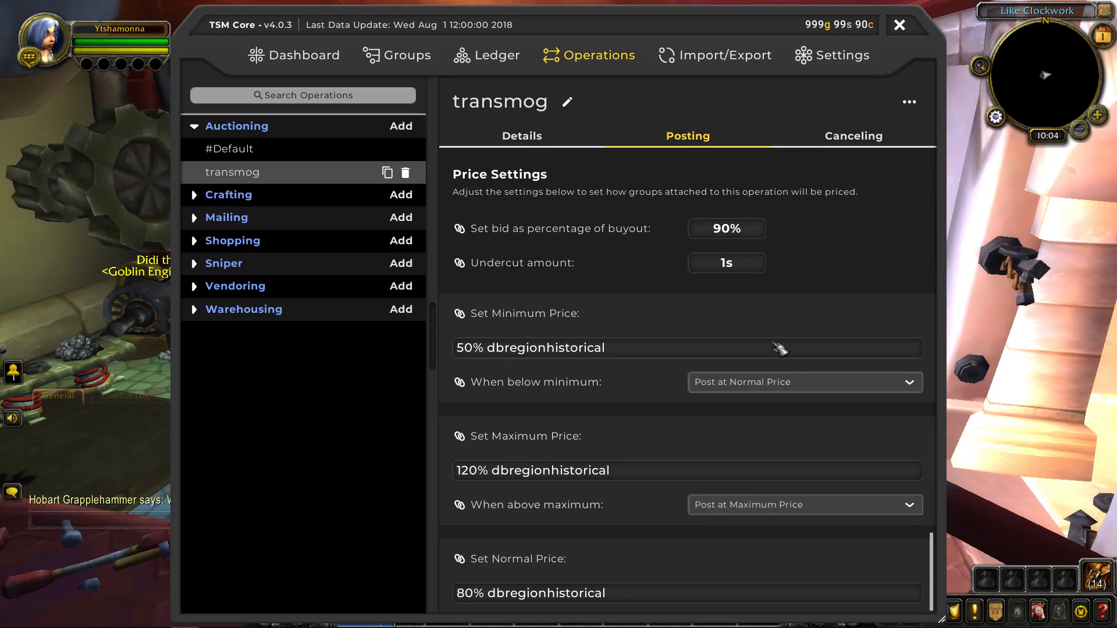
{"action": "scroll", "coordinate": [773, 361], "scroll_direction": "up", "scroll_amount": 5}
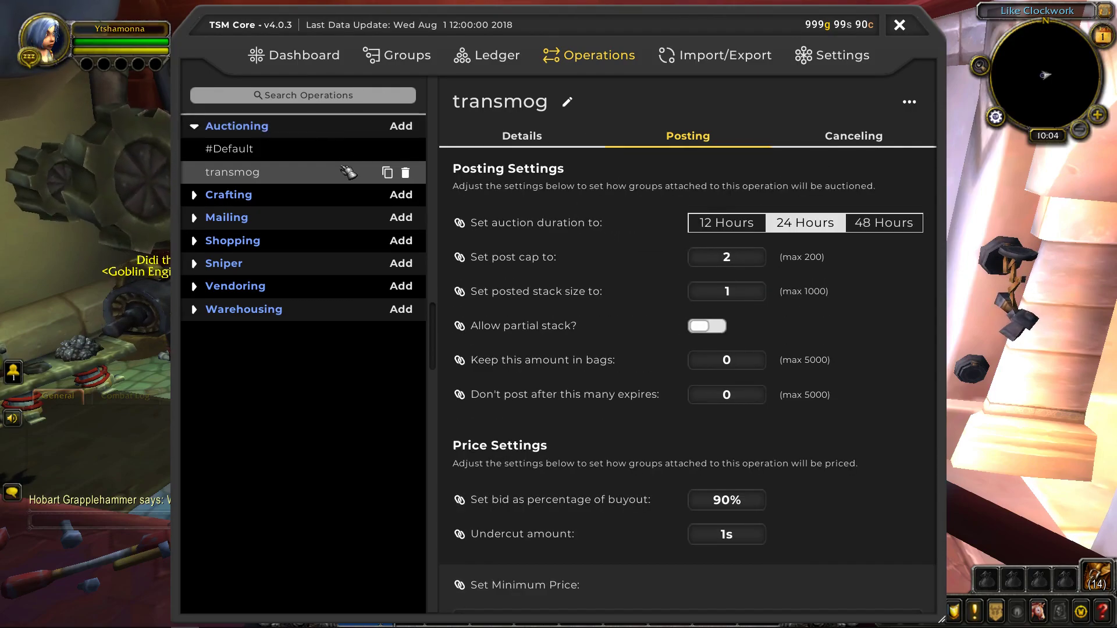
{"action": "left_click", "coordinate": [287, 126]}
{"action": "left_click", "coordinate": [274, 149]}
{"action": "left_click", "coordinate": [212, 133]}
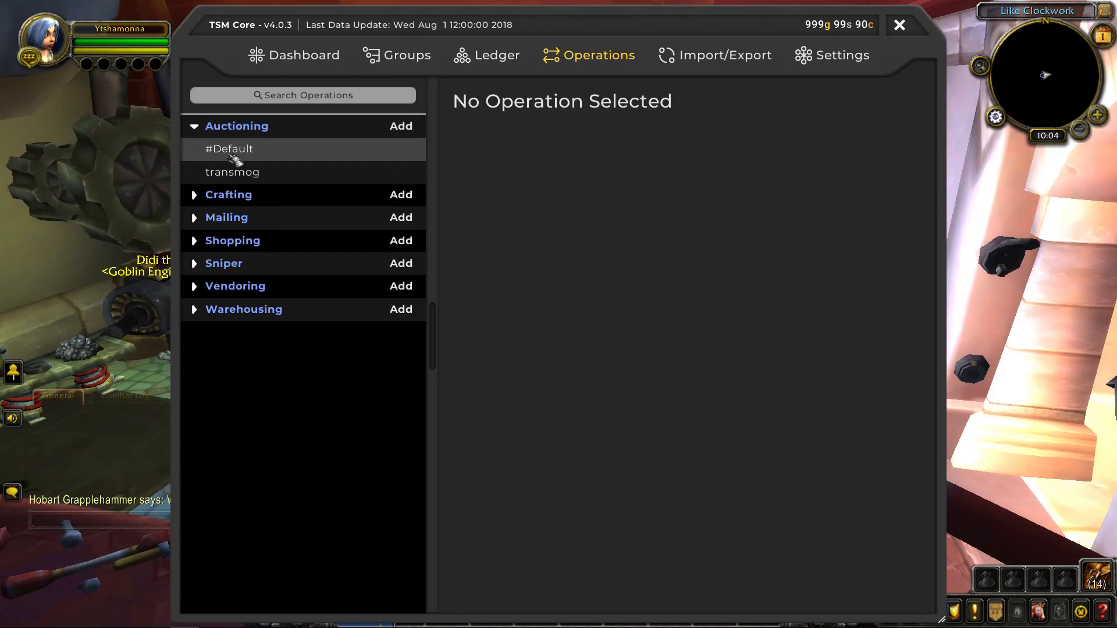
{"action": "left_click", "coordinate": [236, 151]}
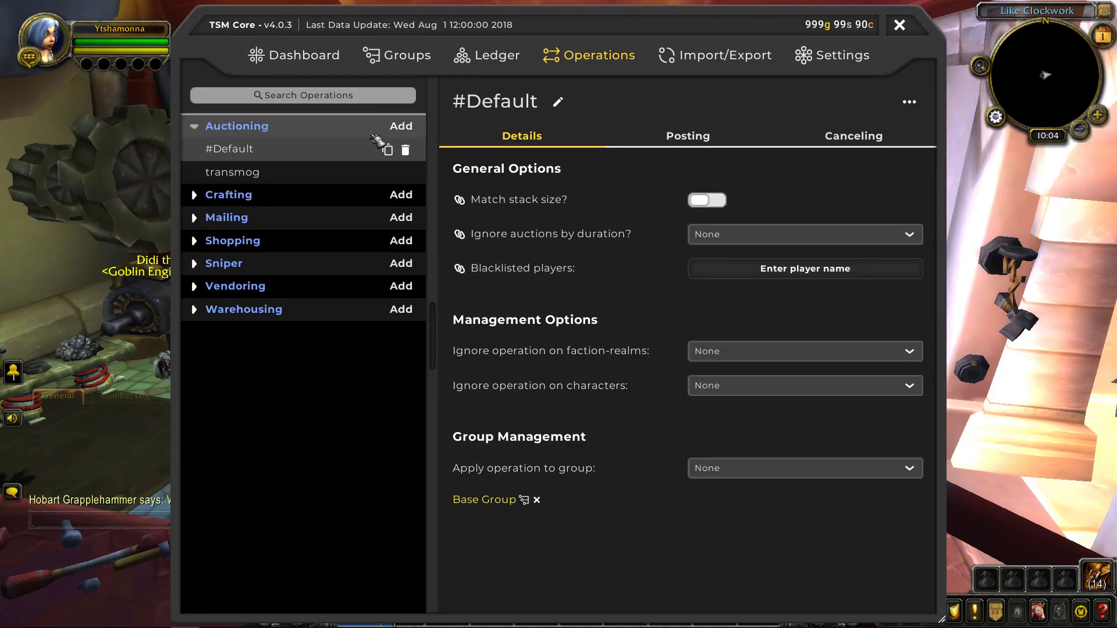
Override the parent auctioning operations for the transmog group and assign the transmog operation to it
{"action": "left_click", "coordinate": [394, 66]}
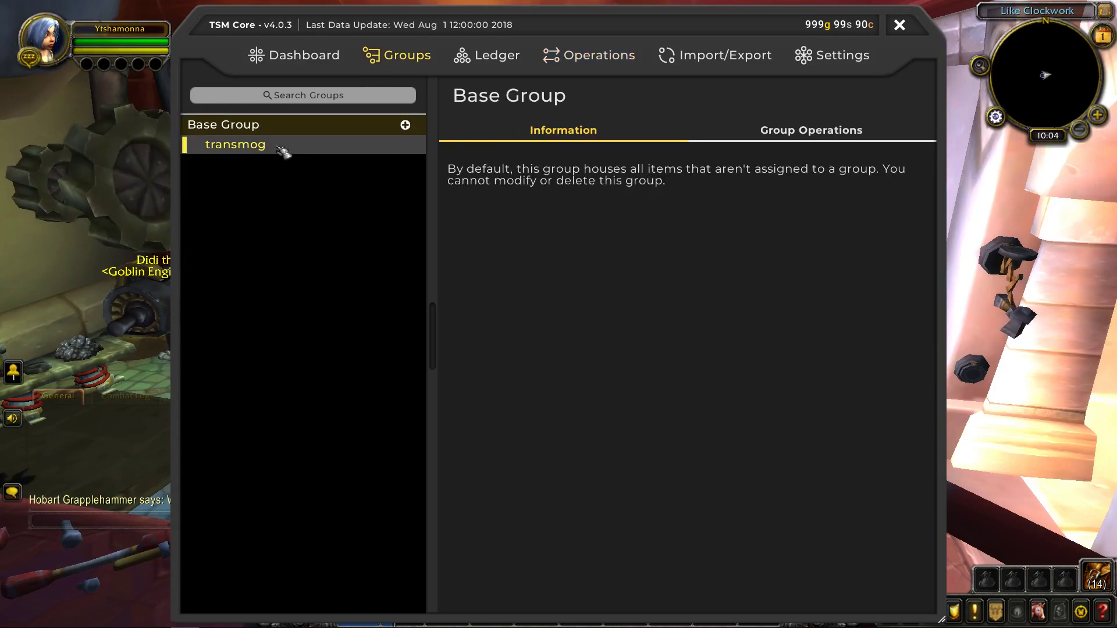
{"action": "left_click", "coordinate": [282, 147]}
{"action": "left_click", "coordinate": [814, 134]}
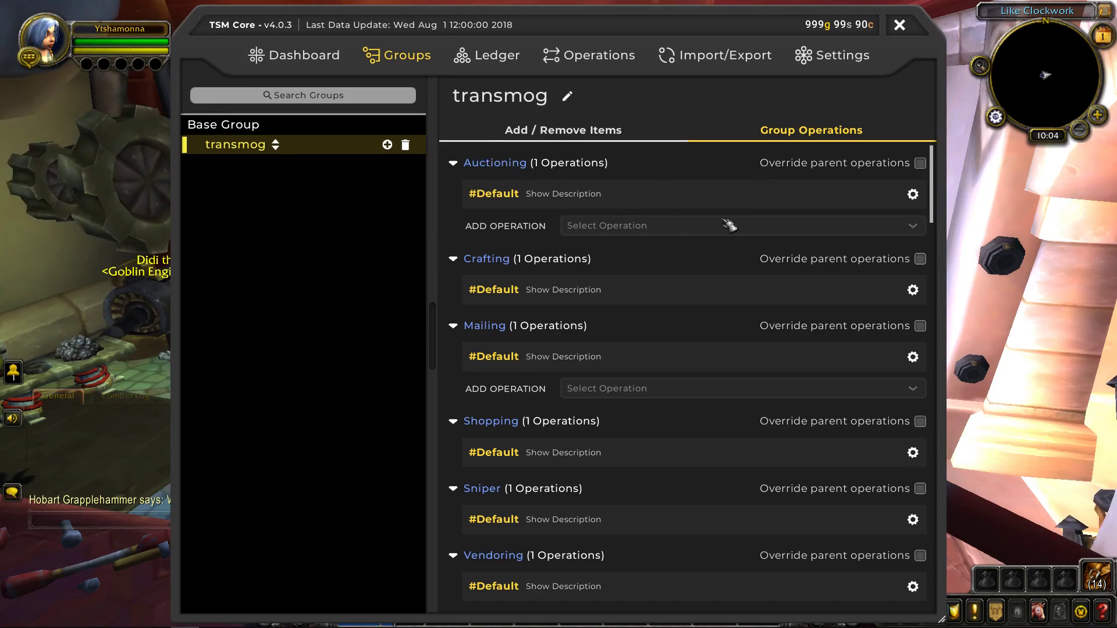
{"action": "left_click", "coordinate": [920, 163]}
{"action": "left_click", "coordinate": [602, 189]}
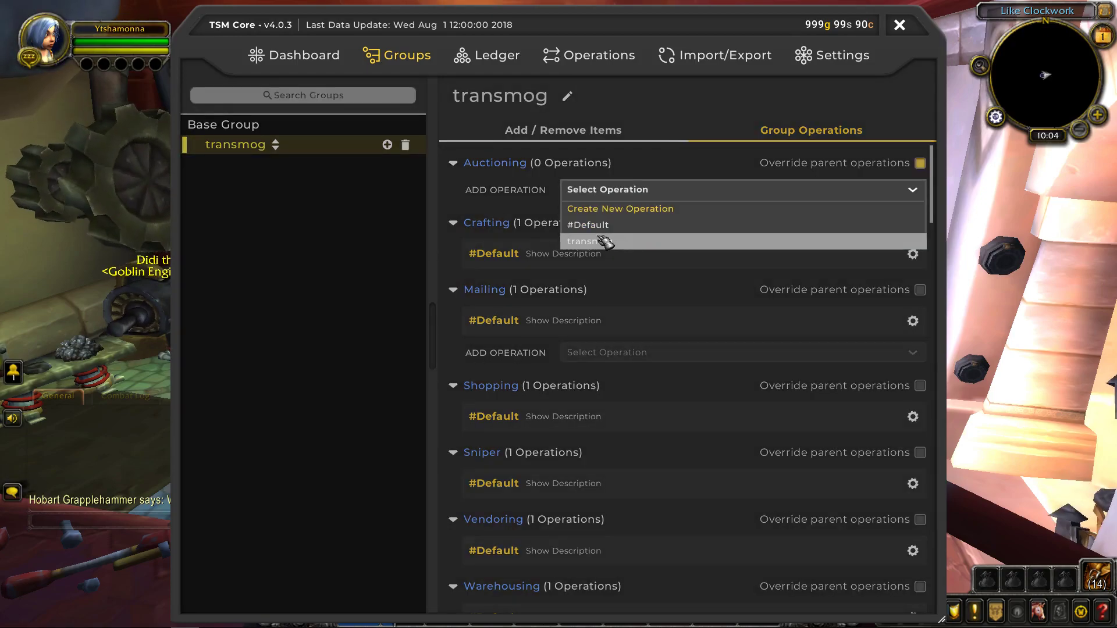
{"action": "left_click", "coordinate": [606, 241]}
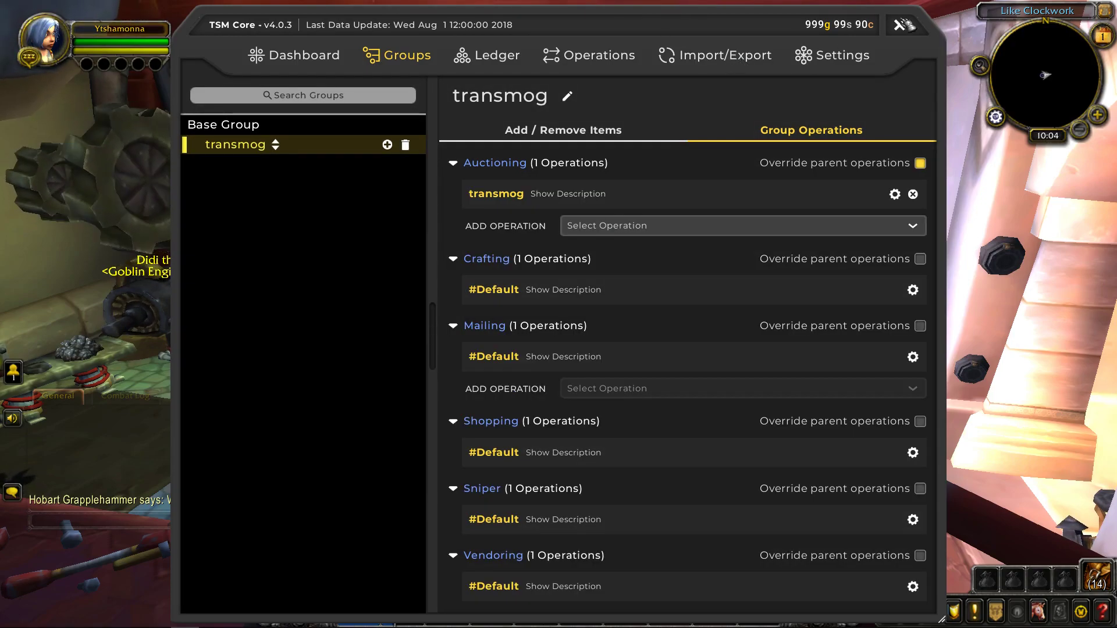
Run a post scan for the transmog group at the auctioneer, check the proposed buyout, and close the auction house
{"action": "left_click", "coordinate": [905, 25]}
{"action": "right_click", "coordinate": [563, 320]}
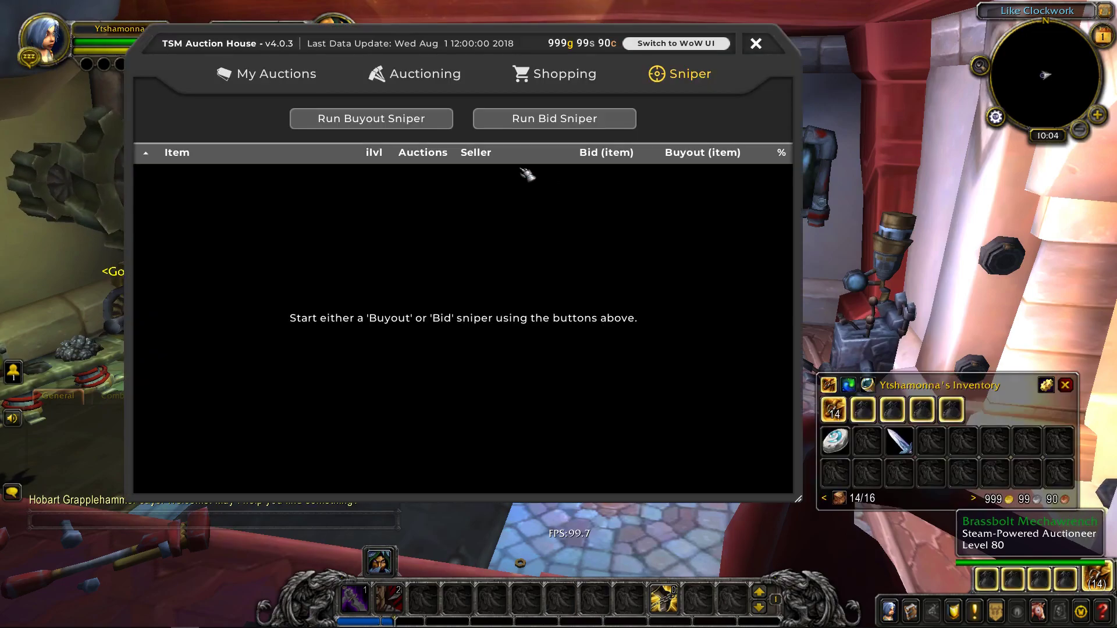
{"action": "left_click", "coordinate": [442, 74]}
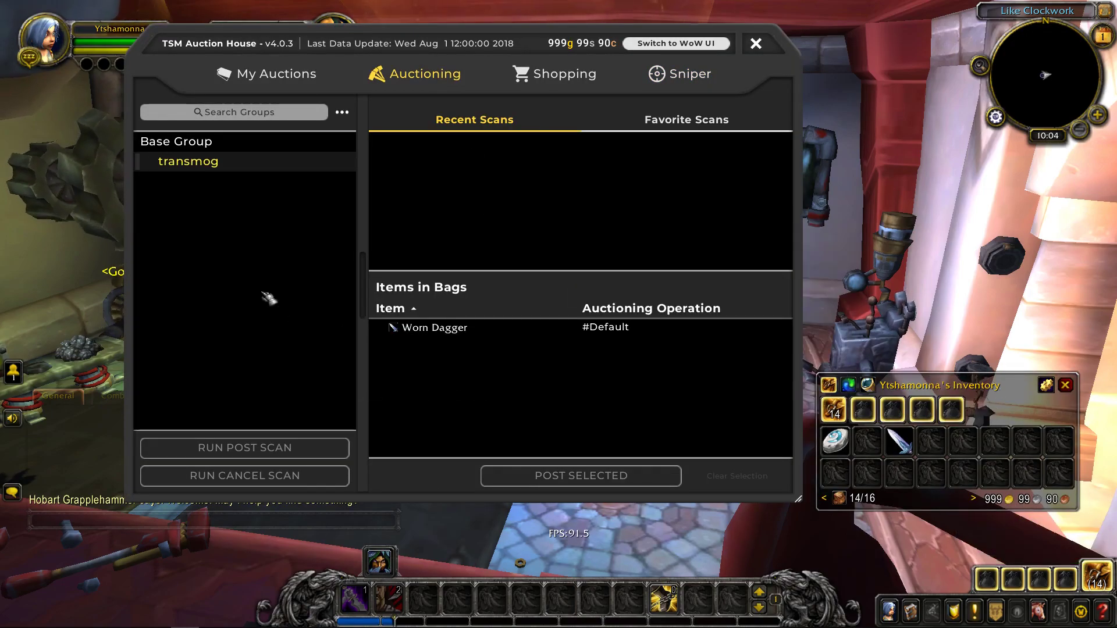
{"action": "left_click", "coordinate": [192, 161]}
{"action": "left_click", "coordinate": [279, 455]}
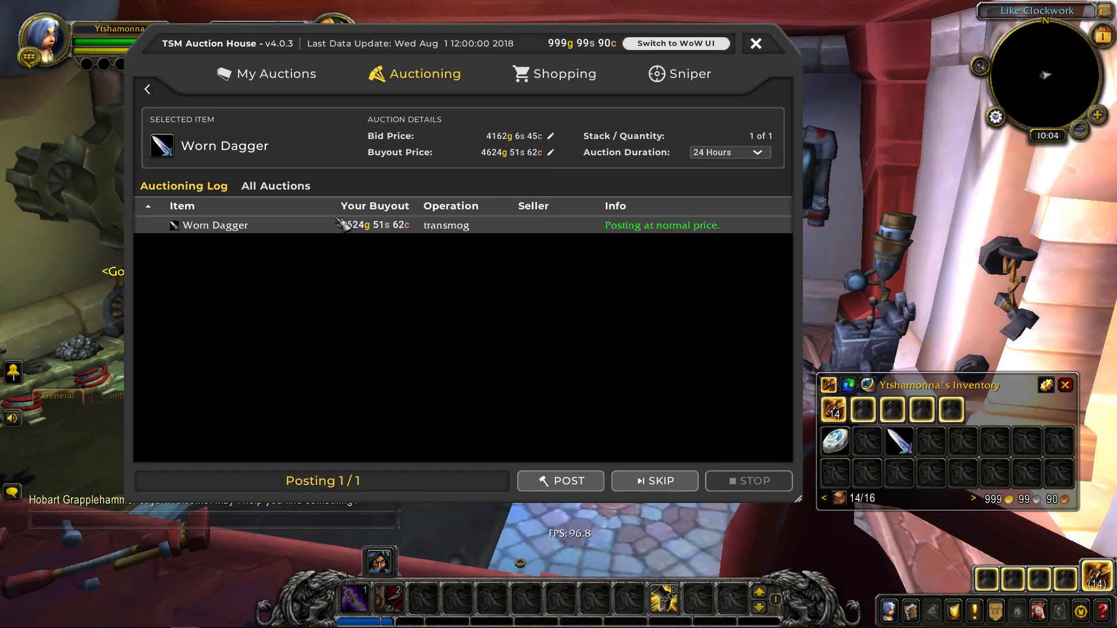
{"action": "mouse_move", "coordinate": [188, 227]}
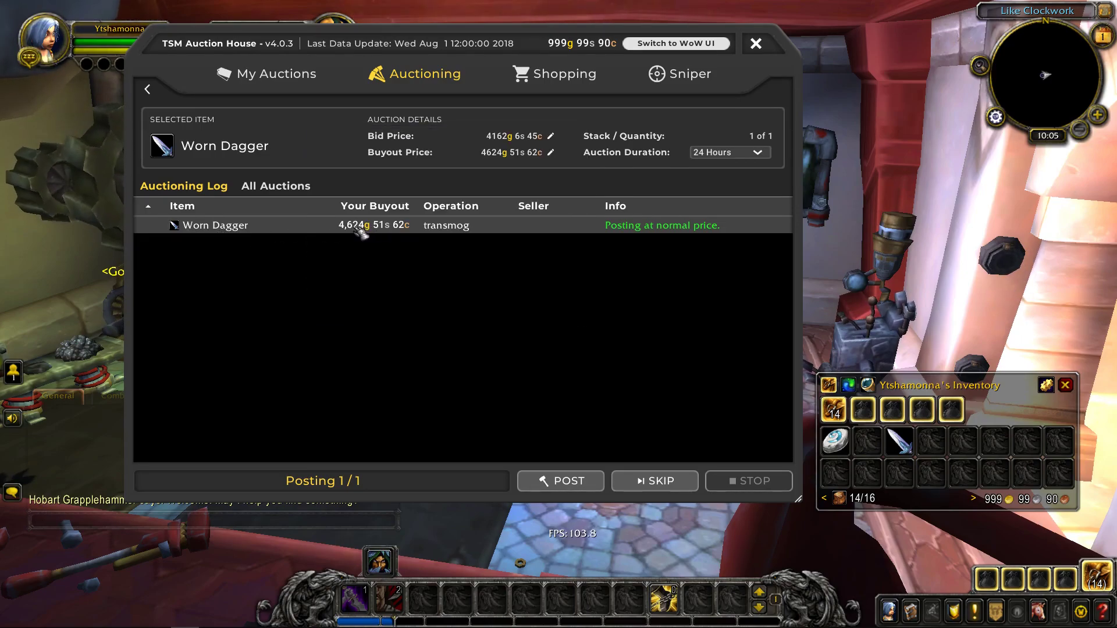
{"action": "left_click", "coordinate": [756, 43]}
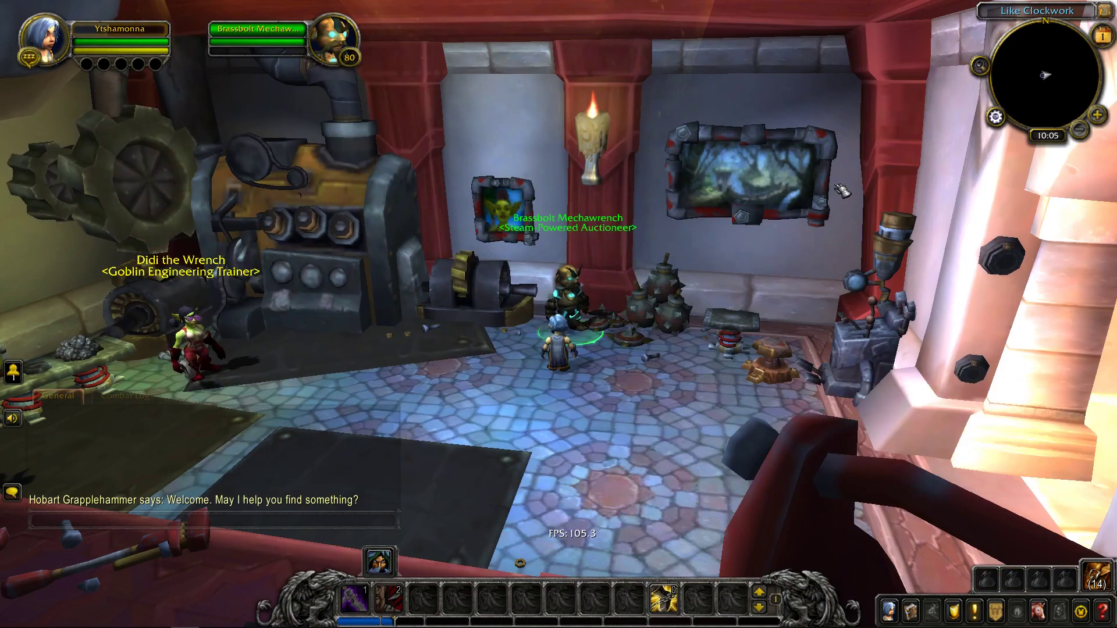
Reopen the TSM window with /tsm and create a new group named mats under the Base Group
{"action": "type", "text": "/tsm"}
{"action": "key", "text": "Return"}
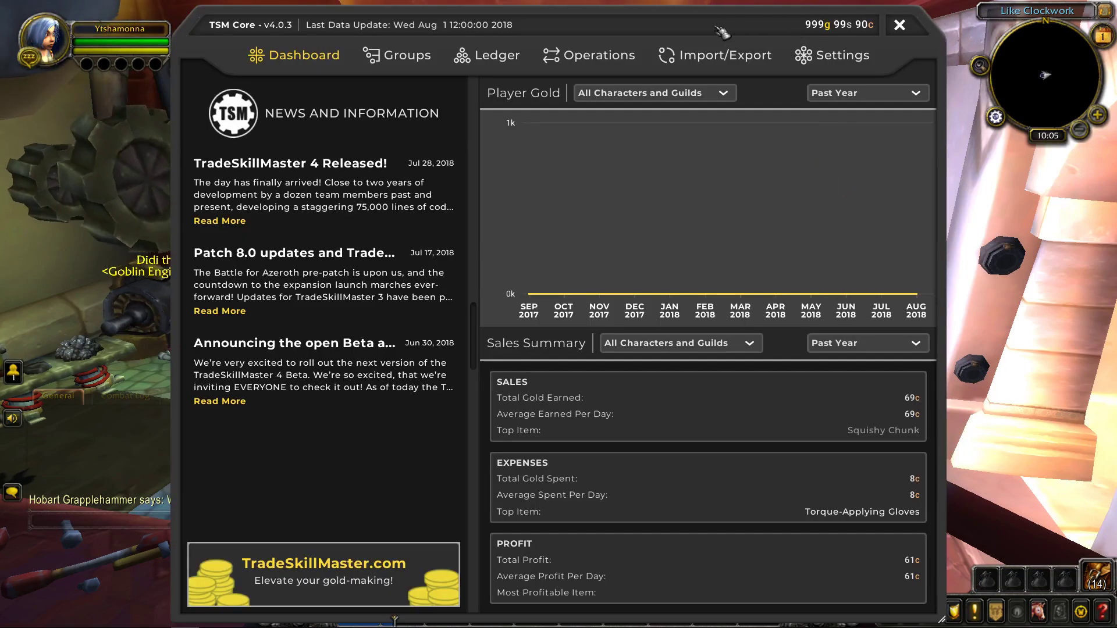
{"action": "left_click", "coordinate": [417, 56]}
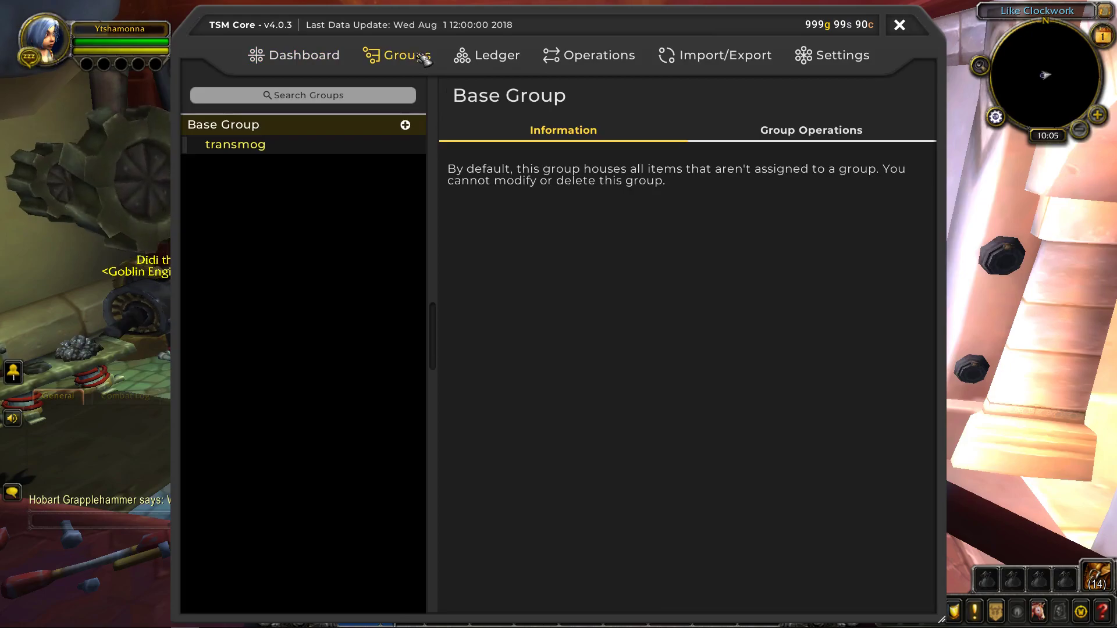
{"action": "left_click", "coordinate": [405, 125]}
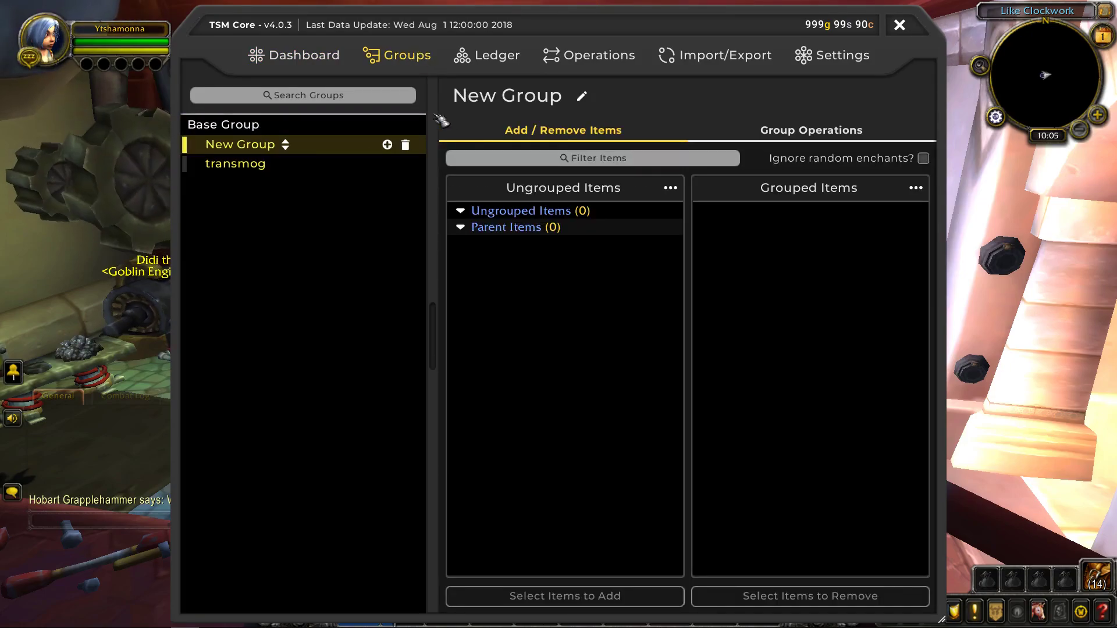
{"action": "key", "text": "shift+o"}
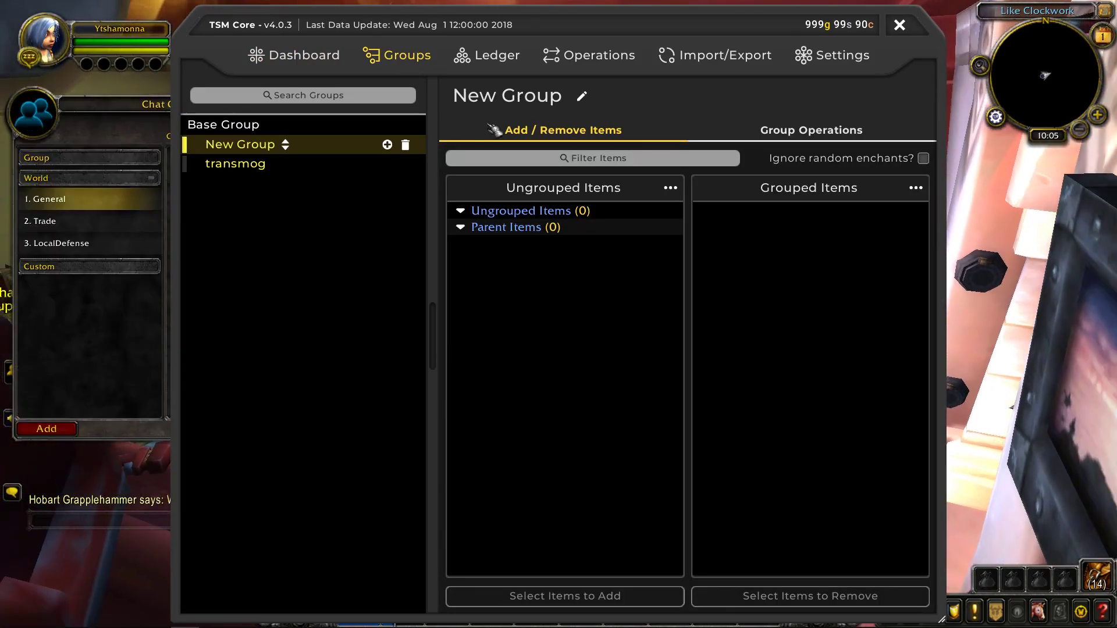
{"action": "left_click", "coordinate": [584, 96]}
{"action": "type", "text": "mats"}
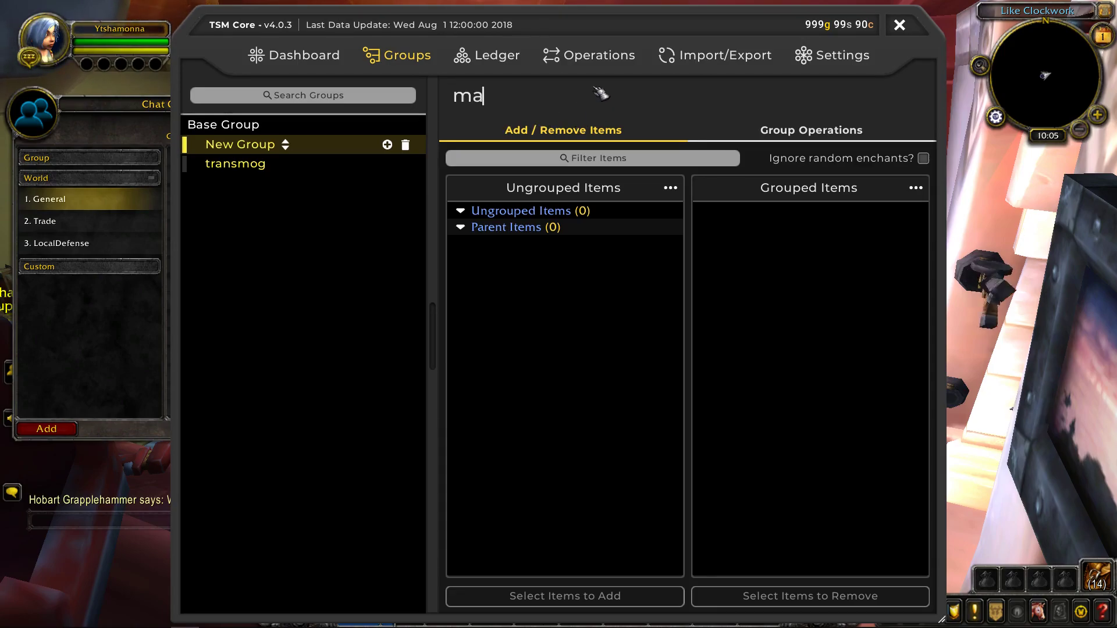
{"action": "key", "text": "Return"}
Create a new auctioning operation named mats
{"action": "left_click", "coordinate": [573, 57]}
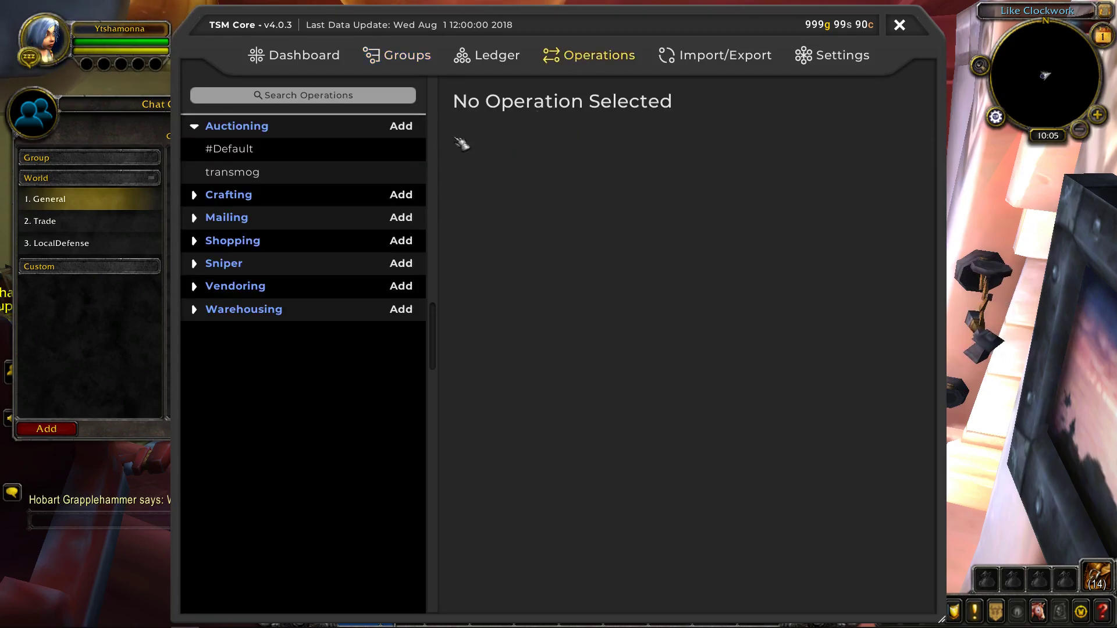
{"action": "left_click", "coordinate": [407, 127]}
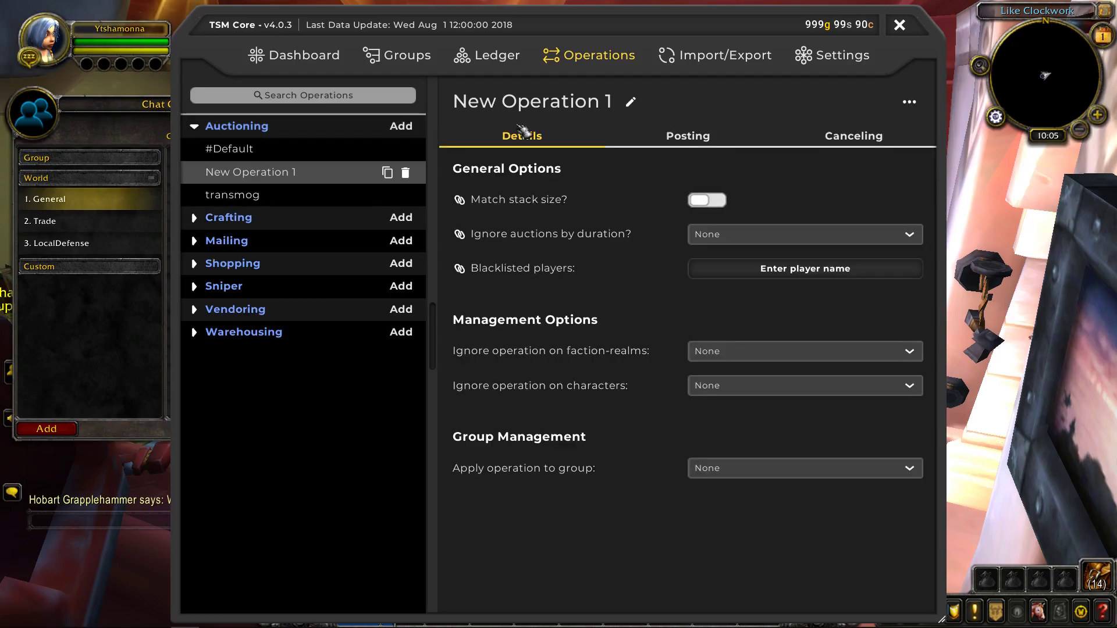
{"action": "left_click", "coordinate": [630, 102]}
{"action": "type", "text": "mats"}
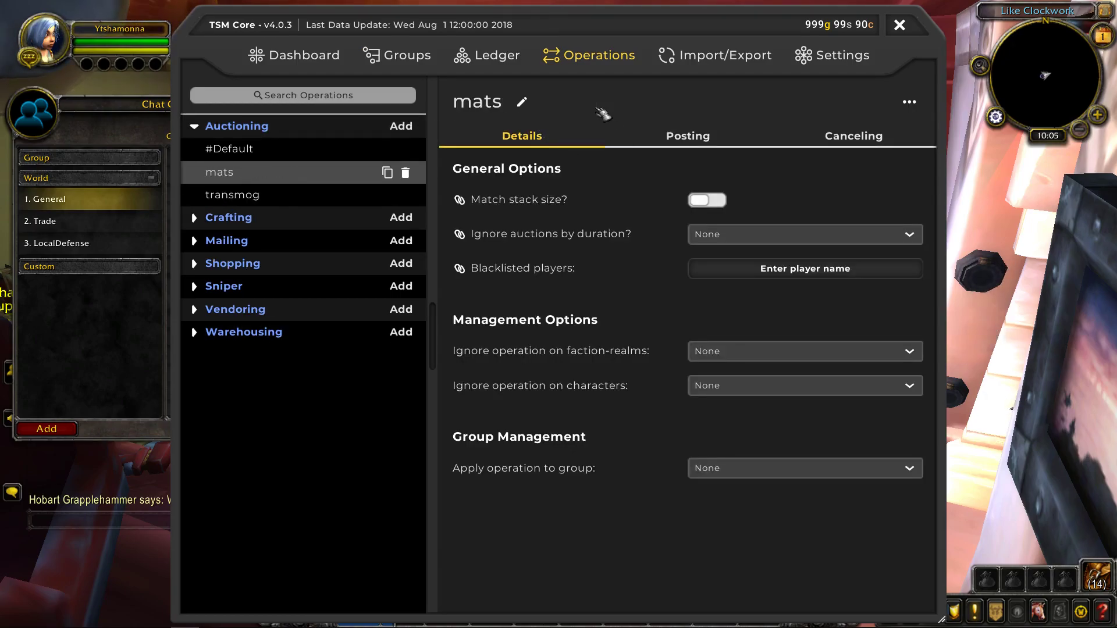
Set the mats operation's post cap and posted stack size to 200 and allow partial stacks
{"action": "left_click", "coordinate": [710, 137]}
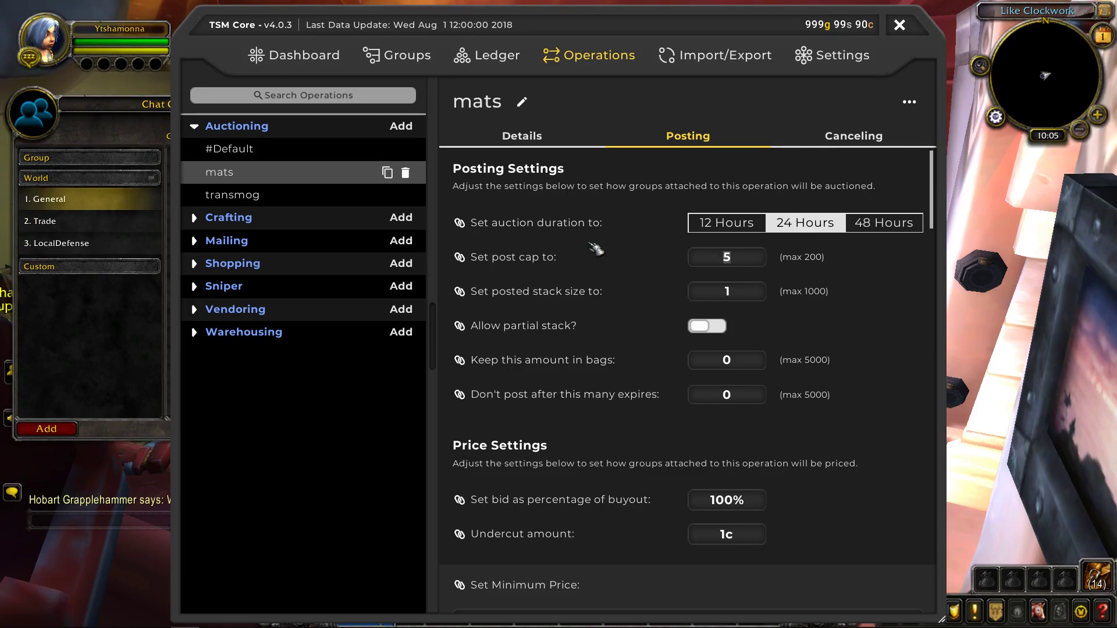
{"action": "type", "text": "200"}
{"action": "key", "text": "Return"}
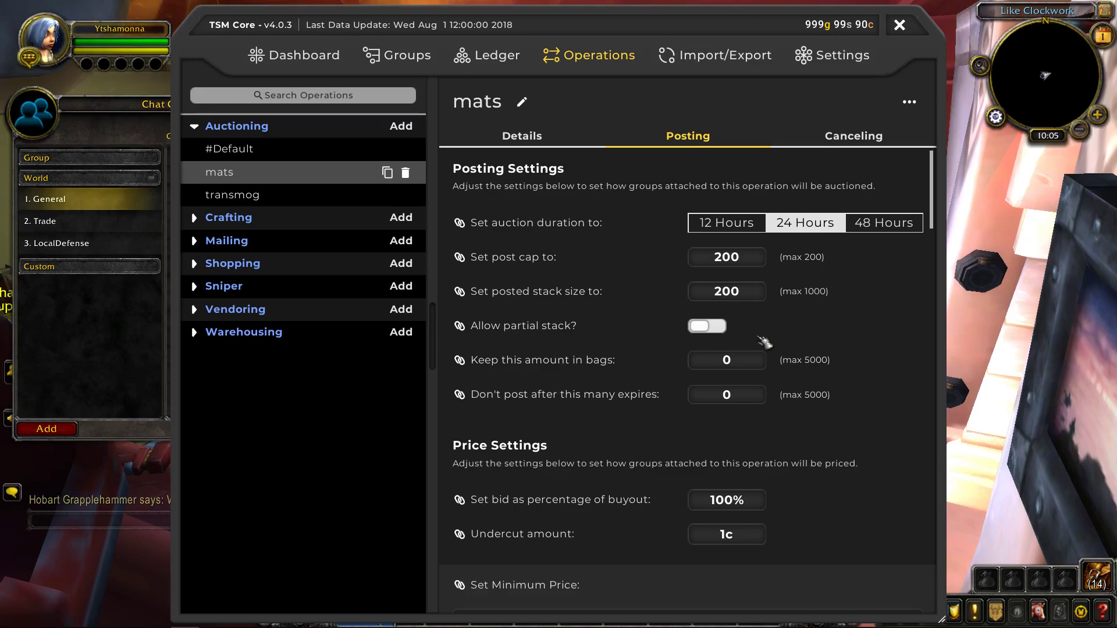
{"action": "left_click", "coordinate": [720, 327]}
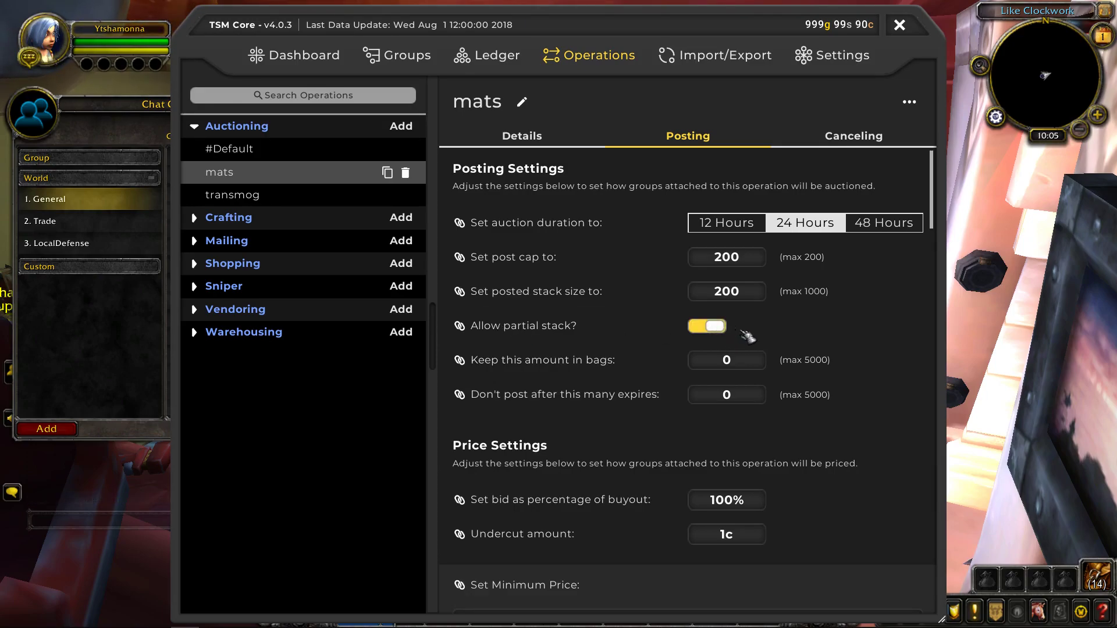
{"action": "left_click", "coordinate": [1097, 576]}
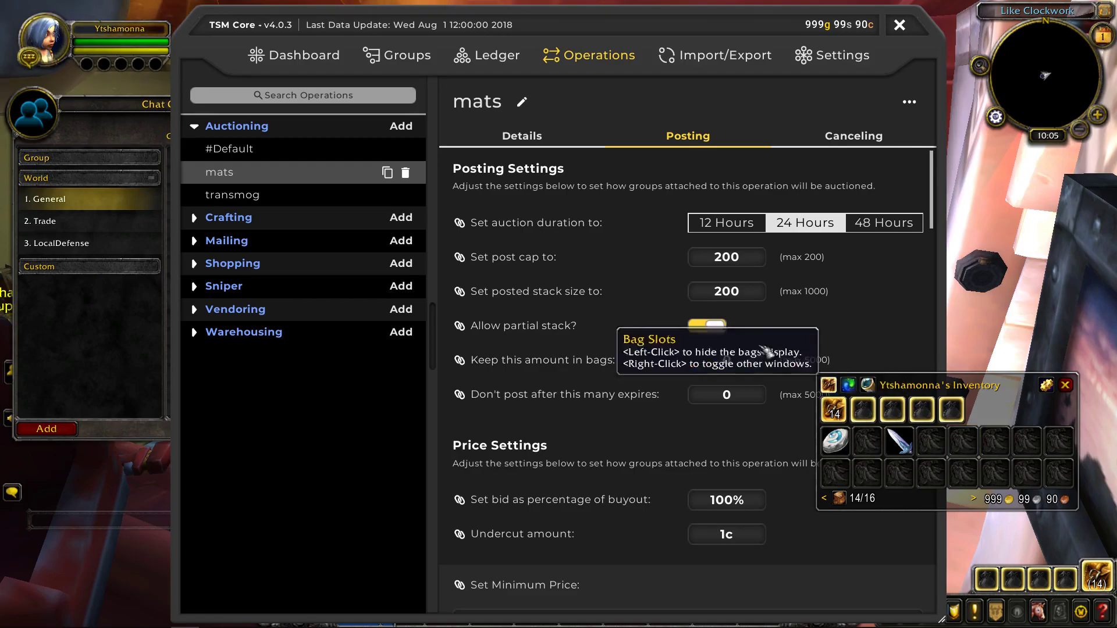
{"action": "left_click", "coordinate": [1065, 385]}
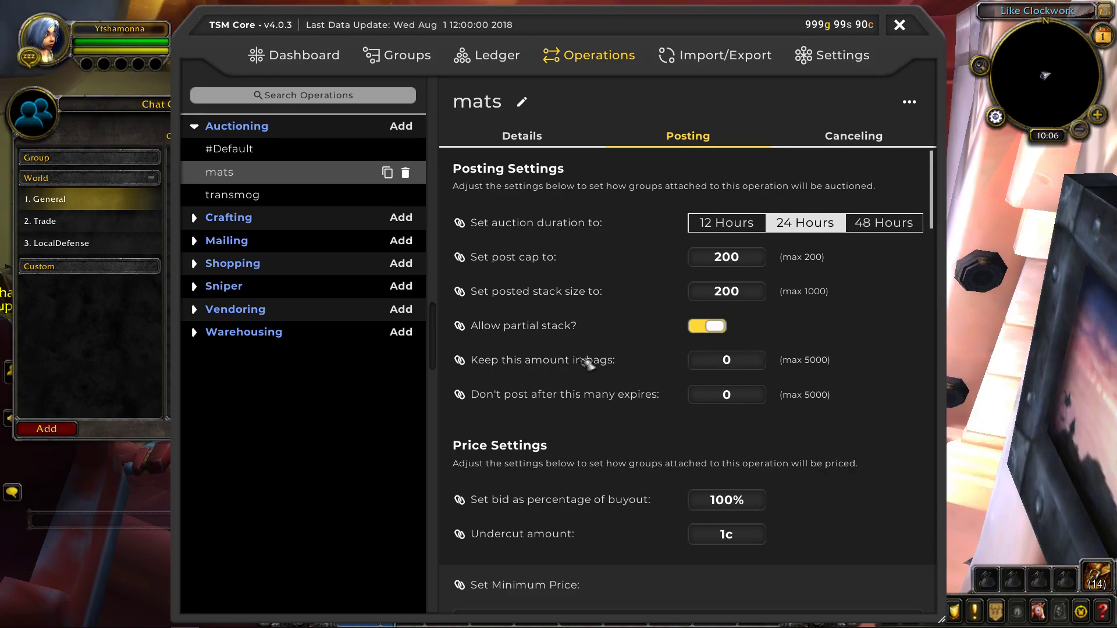
Set the mats operation's bid to 90% of buyout
{"action": "scroll", "coordinate": [697, 559], "scroll_direction": "down", "scroll_amount": 3}
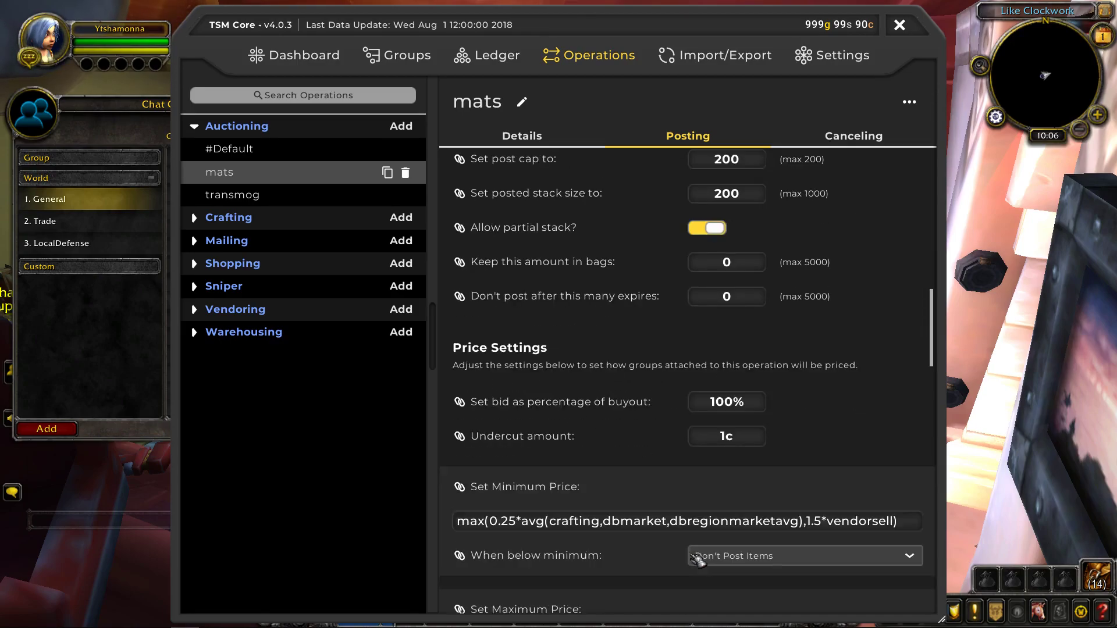
{"action": "left_click", "coordinate": [754, 406]}
{"action": "type", "text": "90%"}
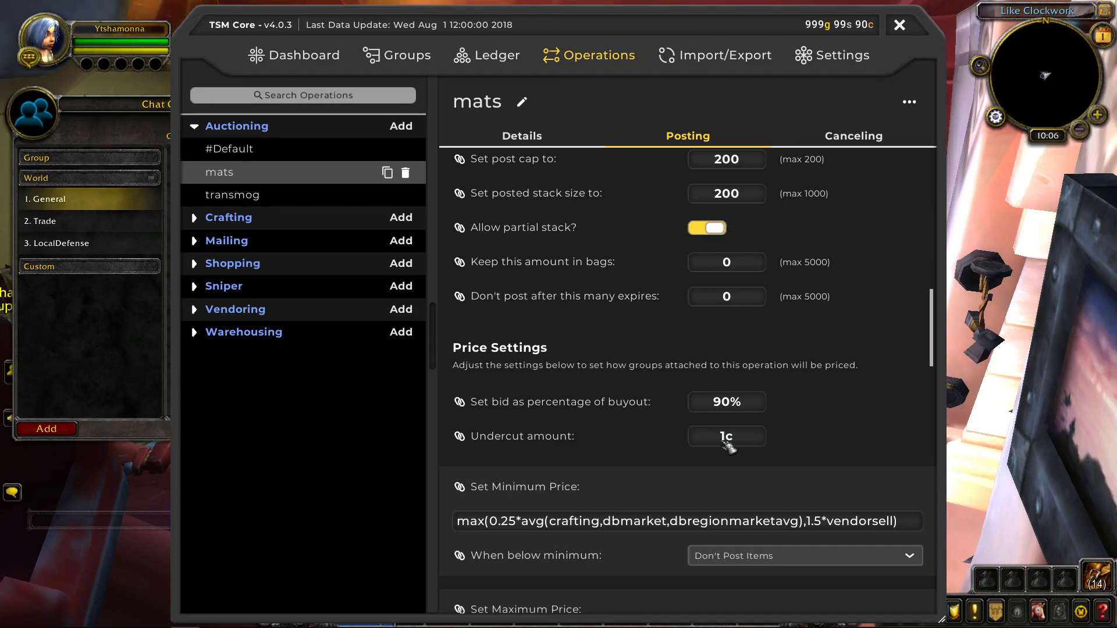
Set the mats operation's undercut amount to 1s
{"action": "left_click", "coordinate": [726, 446]}
{"action": "type", "text": "1s"}
{"action": "scroll", "coordinate": [800, 436], "scroll_direction": "down", "scroll_amount": 3}
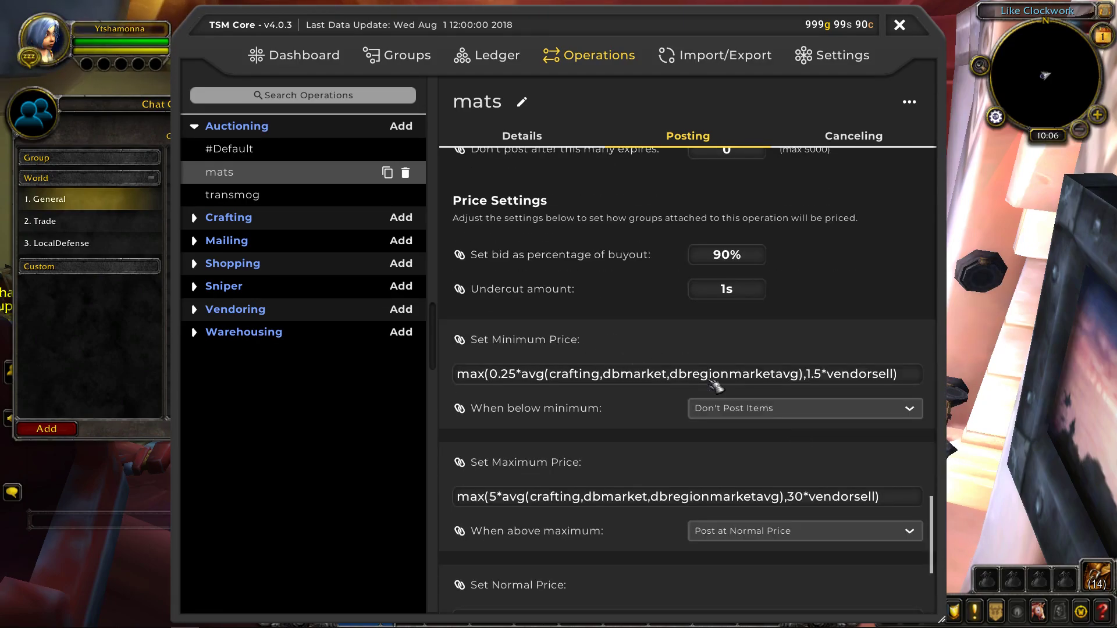
Replace the mats operation's minimum price formula with 80% dbmarket
{"action": "scroll", "coordinate": [716, 385], "scroll_direction": "down", "scroll_amount": 1}
{"action": "left_click", "coordinate": [872, 347]}
{"action": "key", "text": "ctrl+a"}
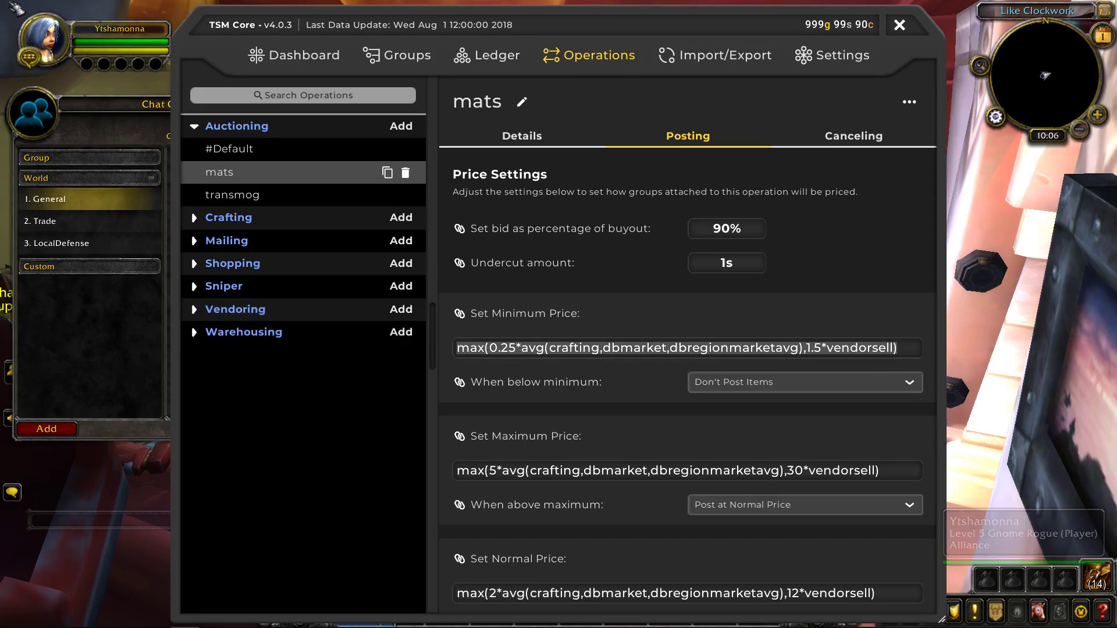
{"action": "left_click", "coordinate": [456, 348]}
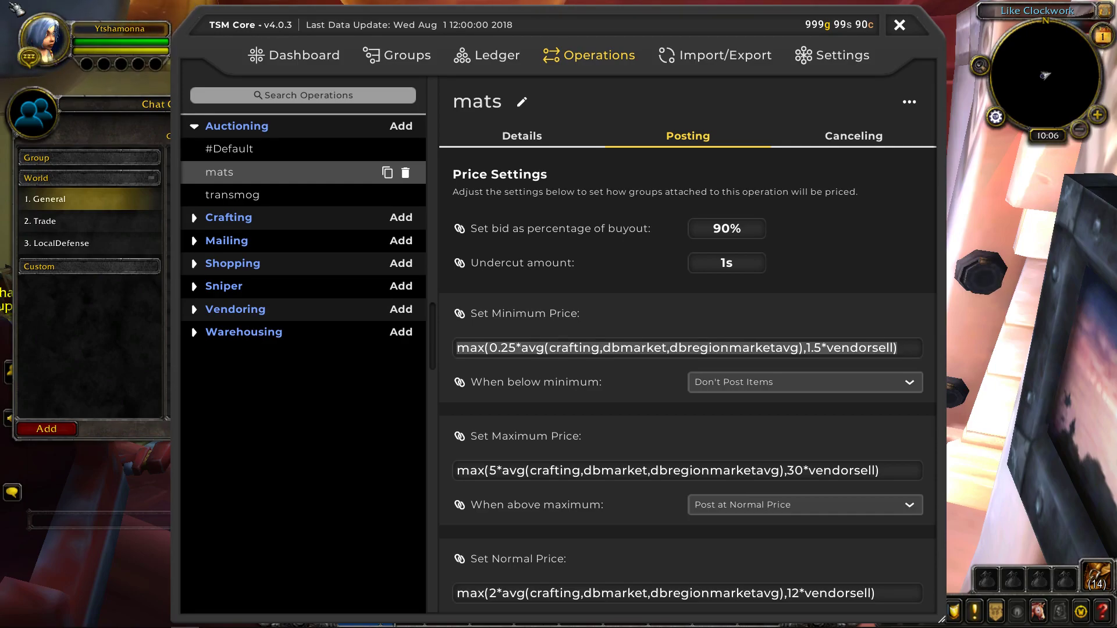
{"action": "key", "text": "ctrl+a"}
{"action": "key", "text": "BackSpace"}
{"action": "type", "text": "80%"}
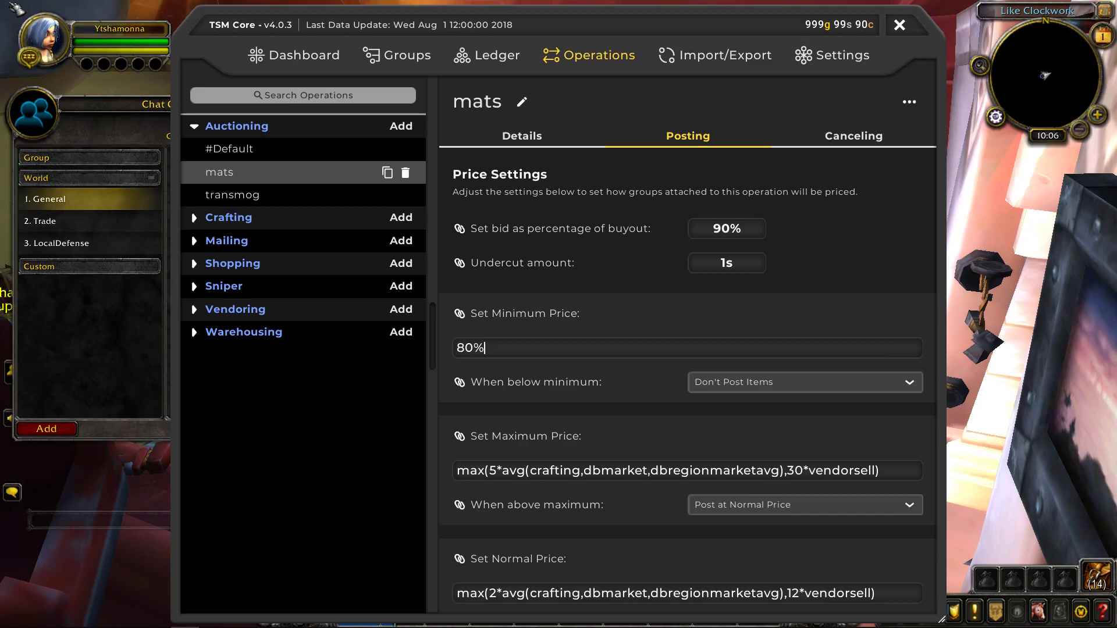
{"action": "type", "text": " dbmarket"}
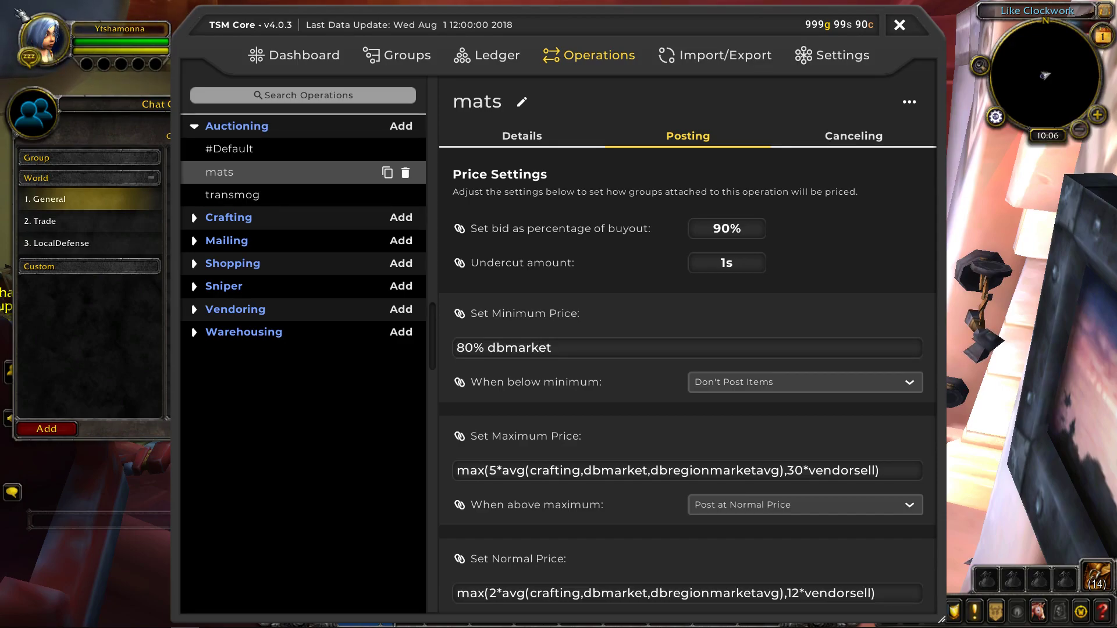
Set the mats operation's maximum price to 150% dbmarket and its normal price to 100% dbmarket
{"action": "key", "text": "Tab"}
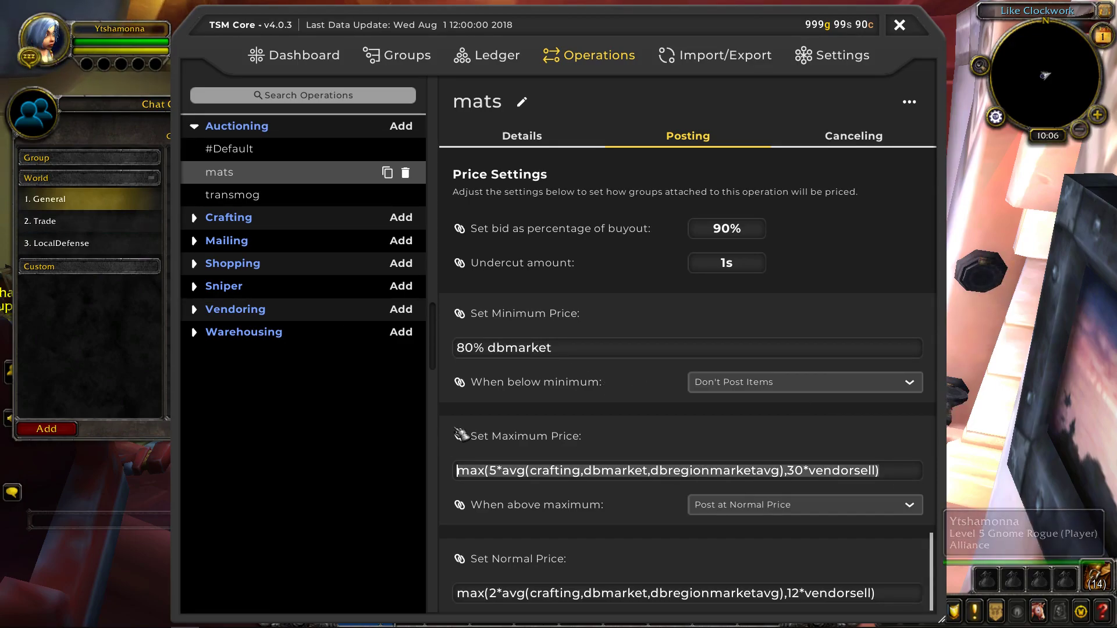
{"action": "key", "text": "ctrl+a"}
{"action": "type", "text": "150%"}
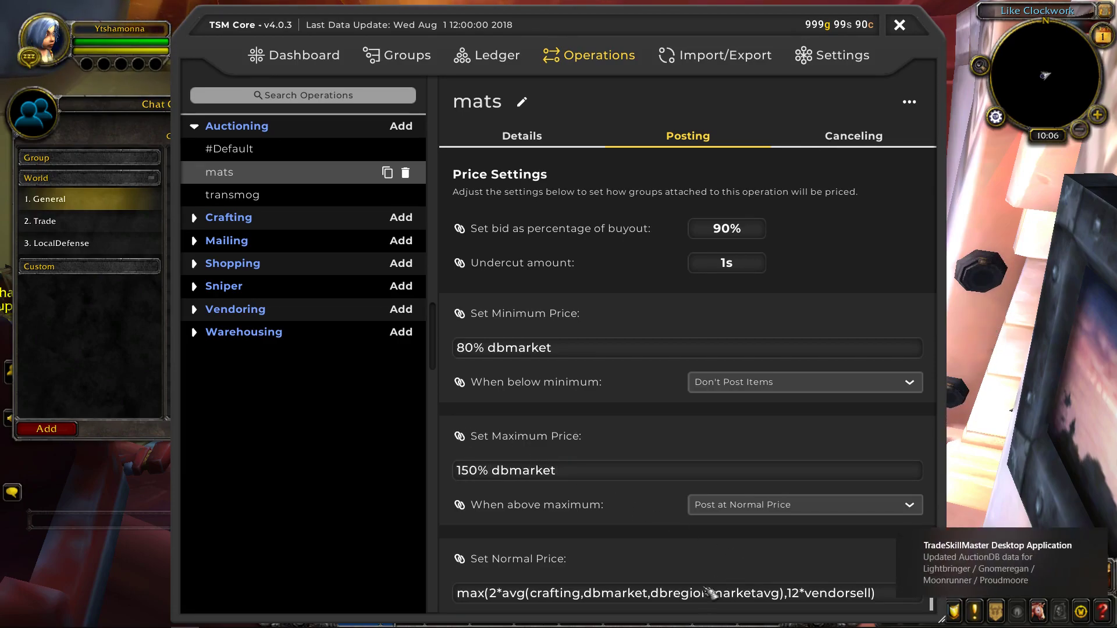
{"action": "left_click", "coordinate": [878, 602]}
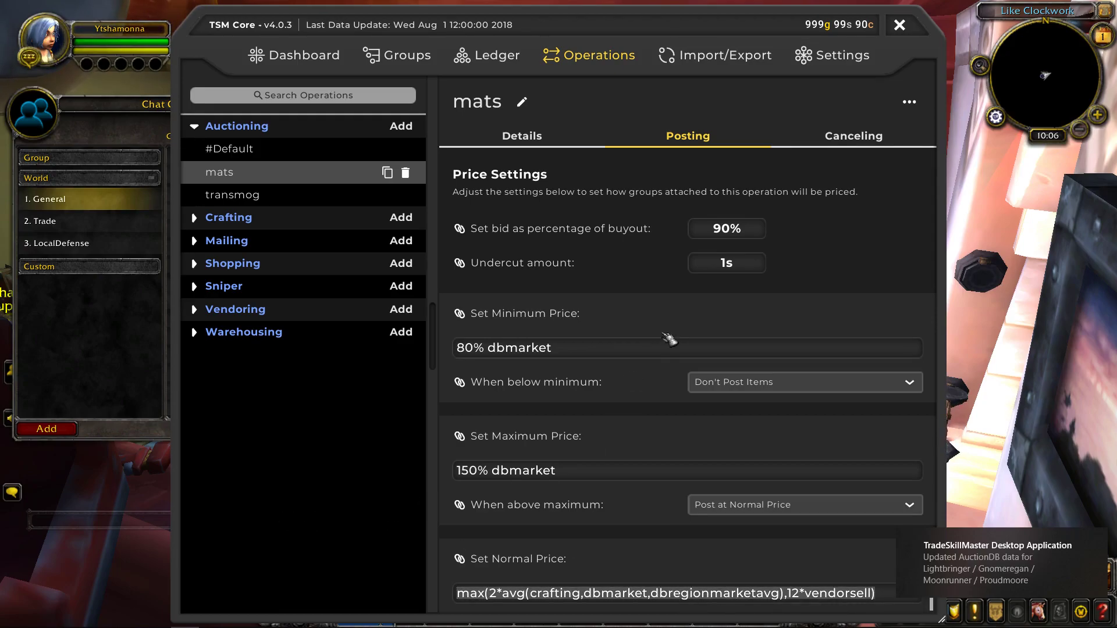
{"action": "type", "text": "100%"}
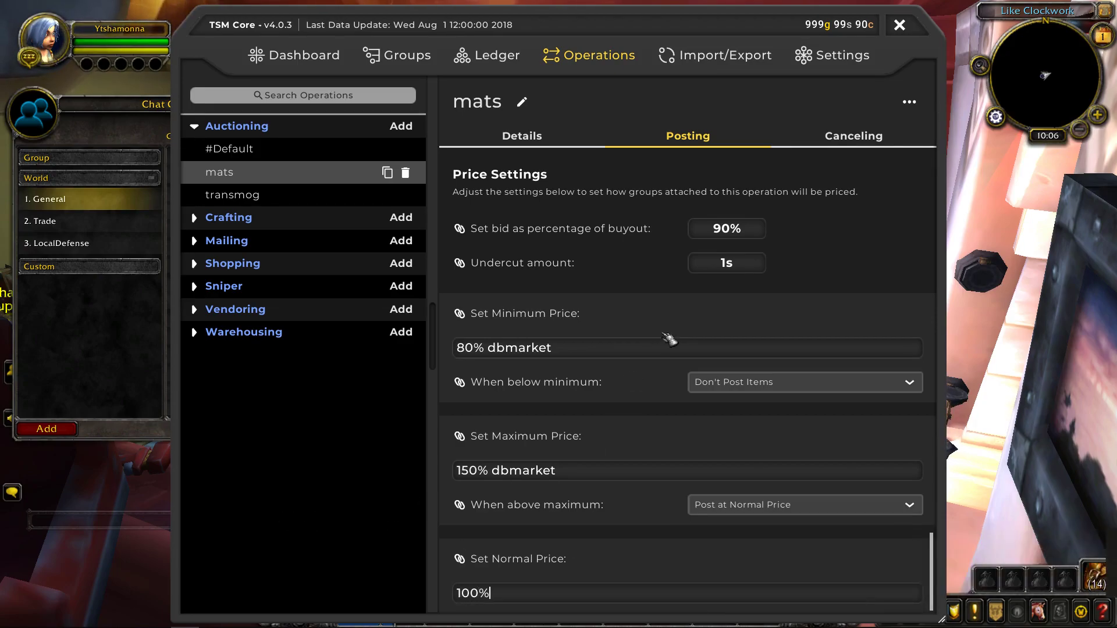
{"action": "type", "text": " dbmarket"}
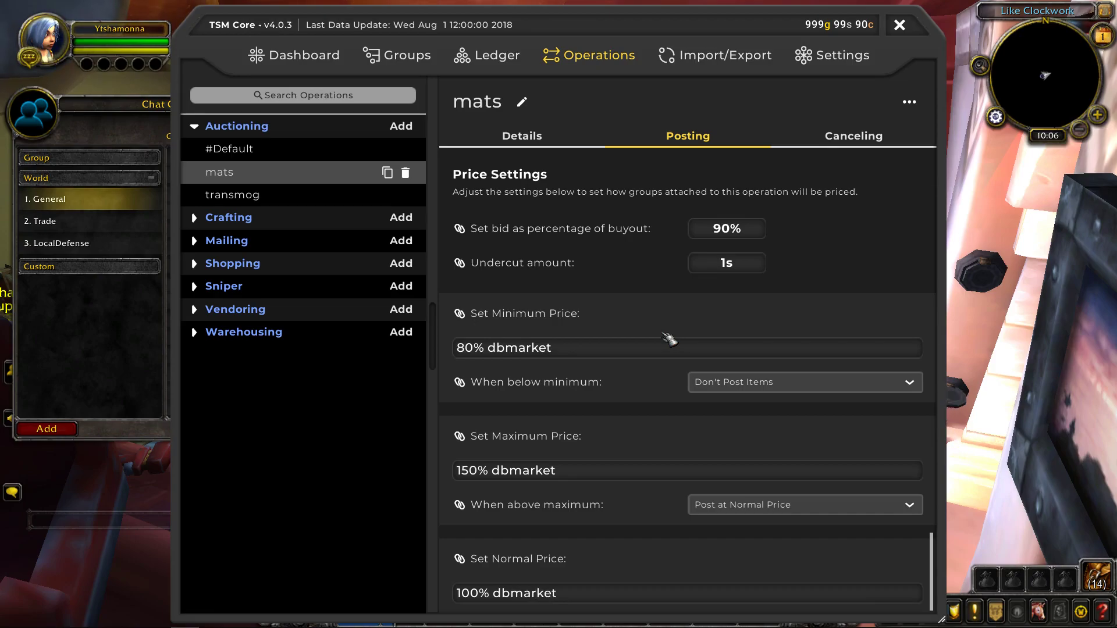
Have the mats operation post at normal price when below minimum and at maximum price when above maximum
{"action": "left_click", "coordinate": [785, 386]}
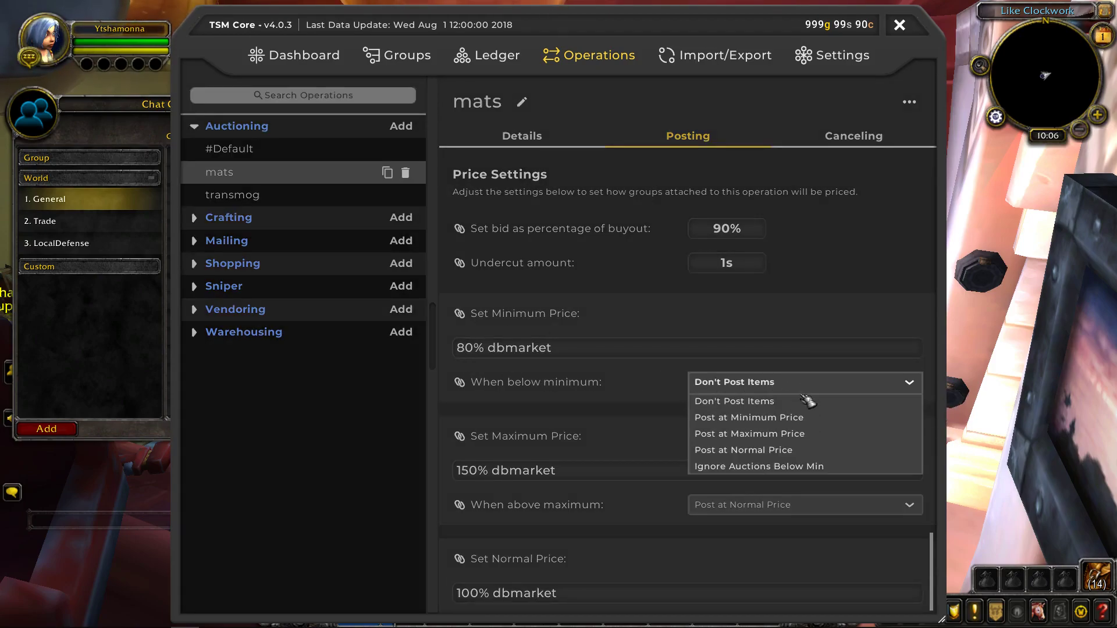
{"action": "left_click", "coordinate": [779, 450]}
{"action": "left_click", "coordinate": [756, 505]}
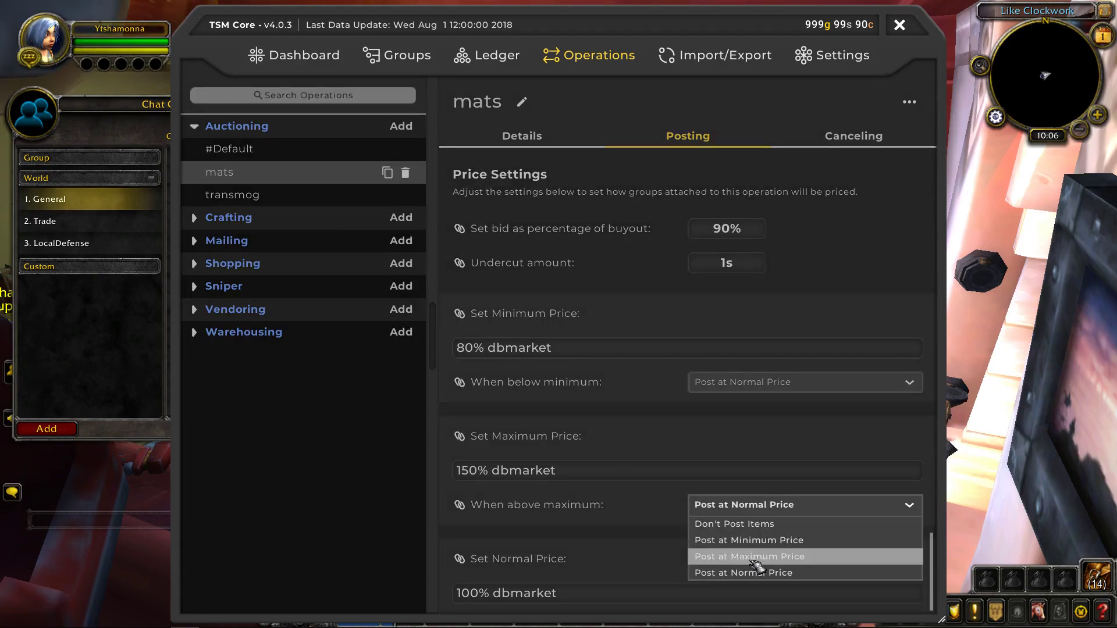
{"action": "left_click", "coordinate": [792, 557]}
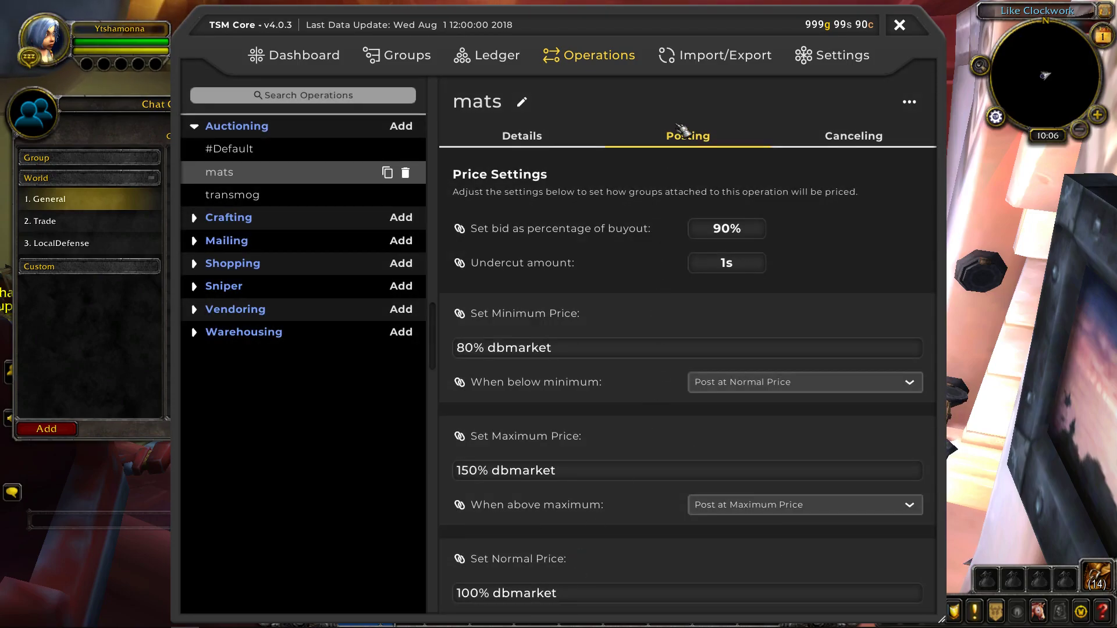
Override the parent auctioning operations for the mats group, assign it the mats operation, and close the TSM window
{"action": "left_click", "coordinate": [405, 55]}
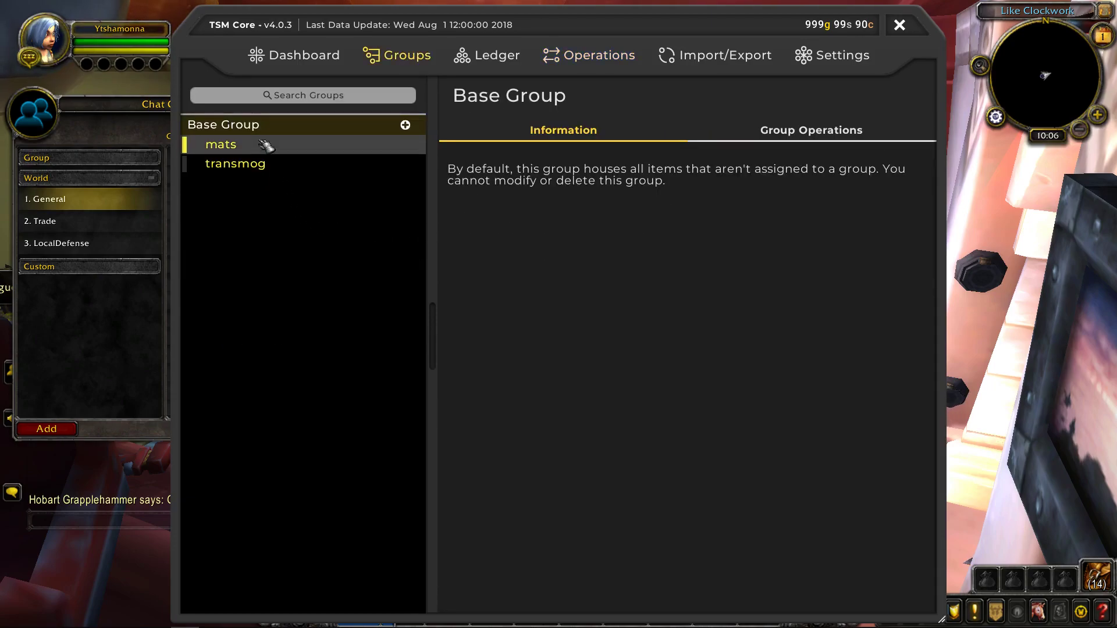
{"action": "left_click", "coordinate": [259, 152]}
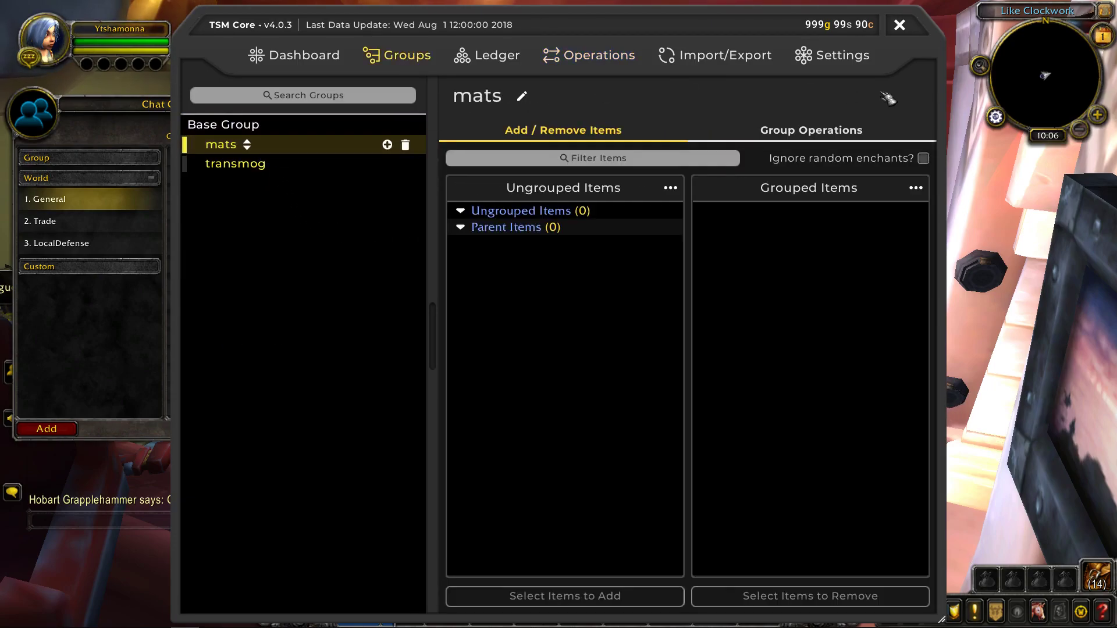
{"action": "left_click", "coordinate": [796, 132]}
{"action": "left_click", "coordinate": [920, 163]}
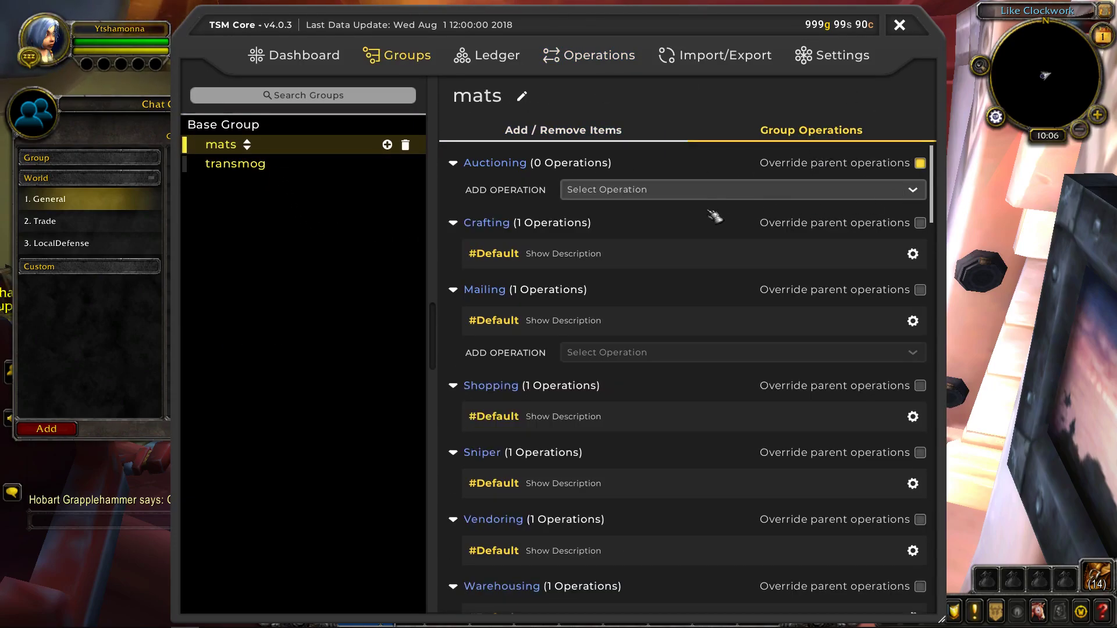
{"action": "left_click", "coordinate": [707, 190]}
{"action": "left_click", "coordinate": [651, 242]}
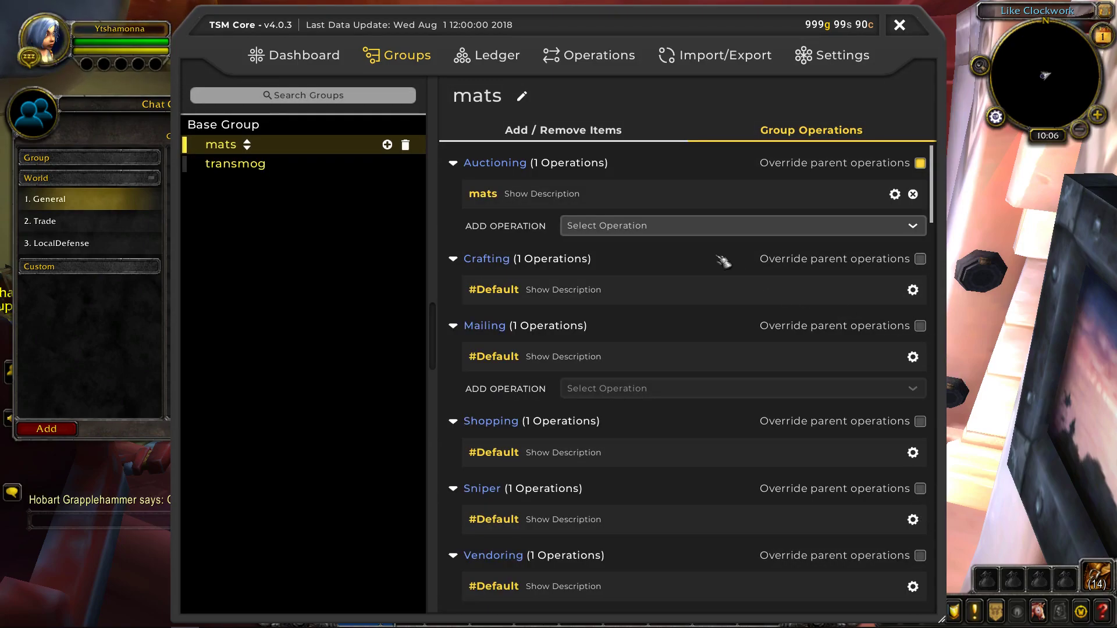
{"action": "left_click", "coordinate": [900, 26]}
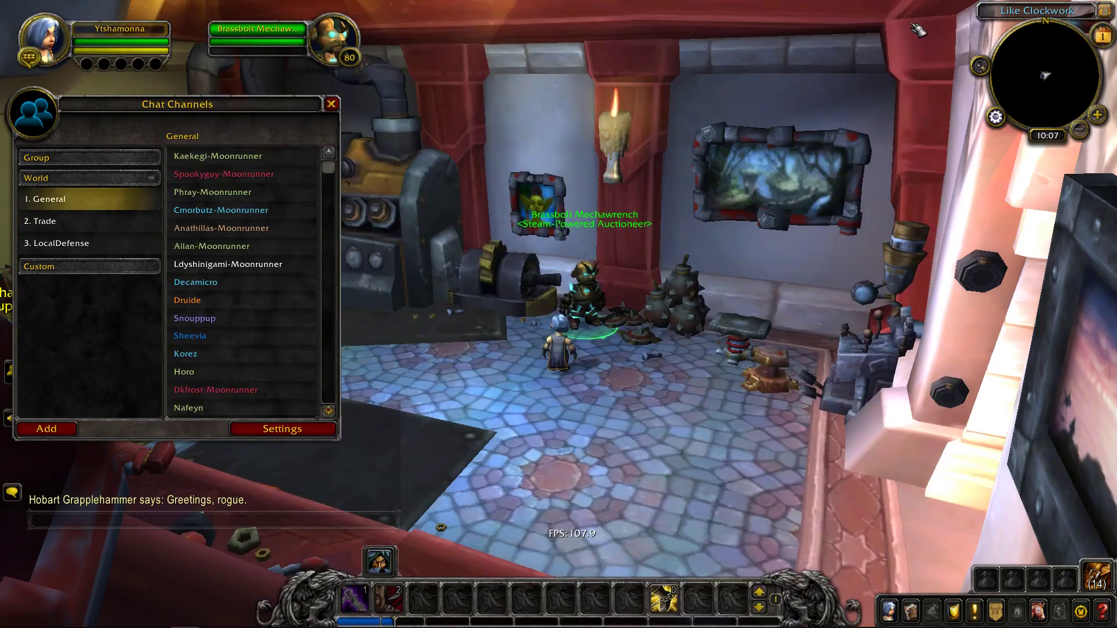
{"action": "left_click_drag", "start_coordinate": [893, 447], "coordinate": [893, 447]}
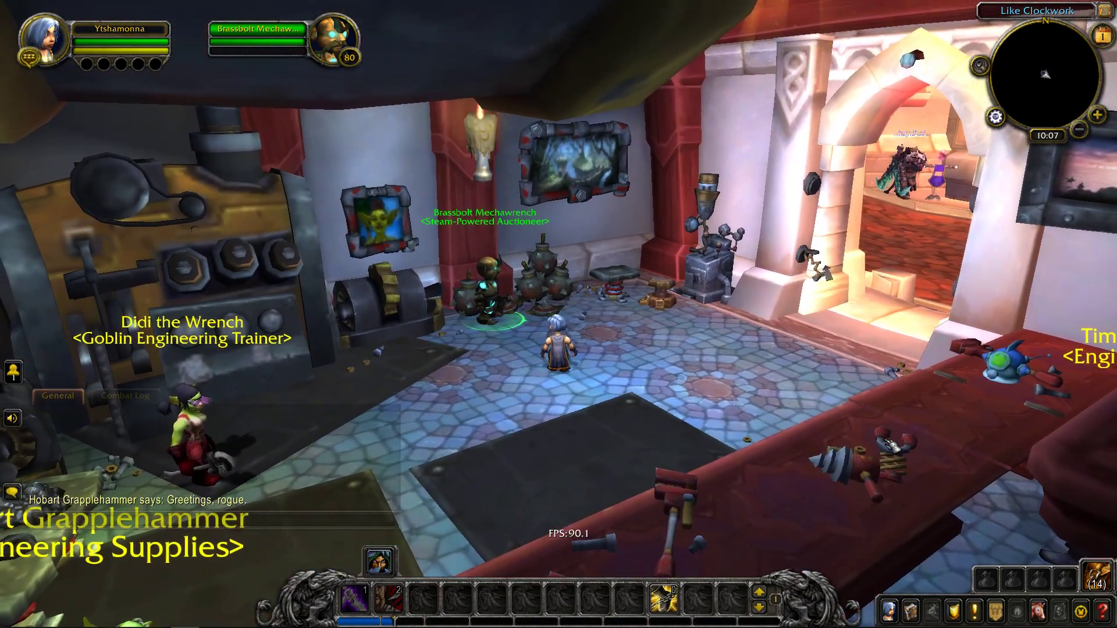